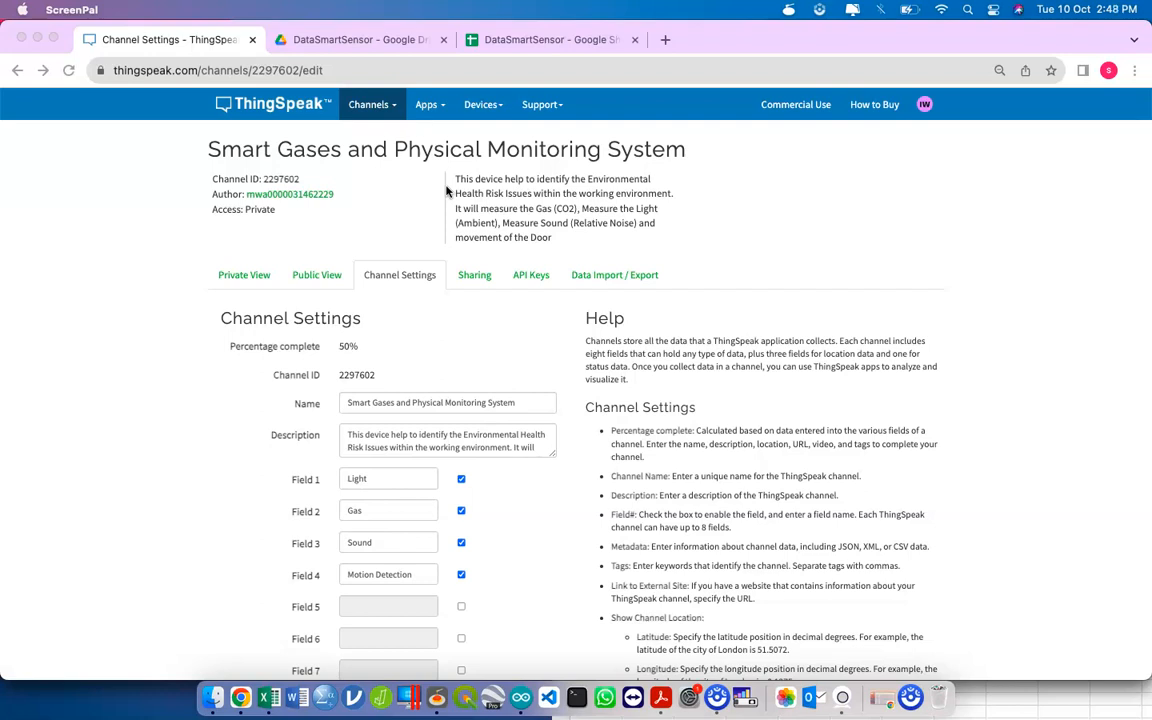
Step: Search the web for ifttt in a new browser tab and open IFTTT's login page
scroll(467, 316, down, 3)
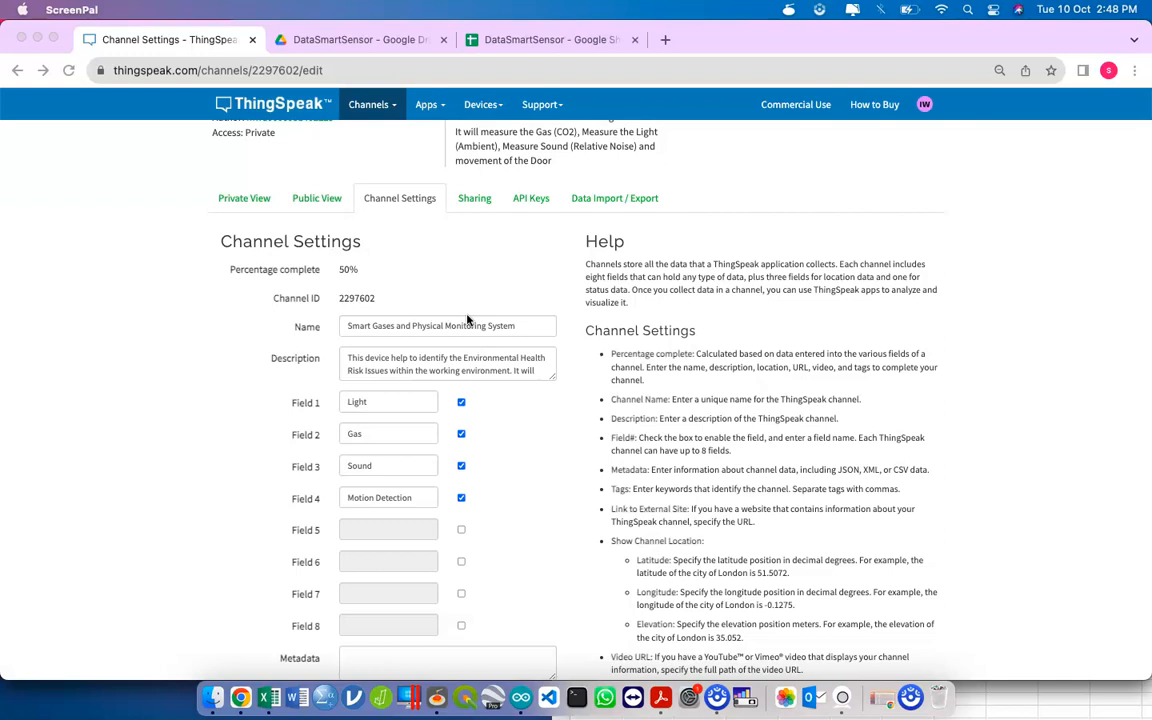
click(665, 40)
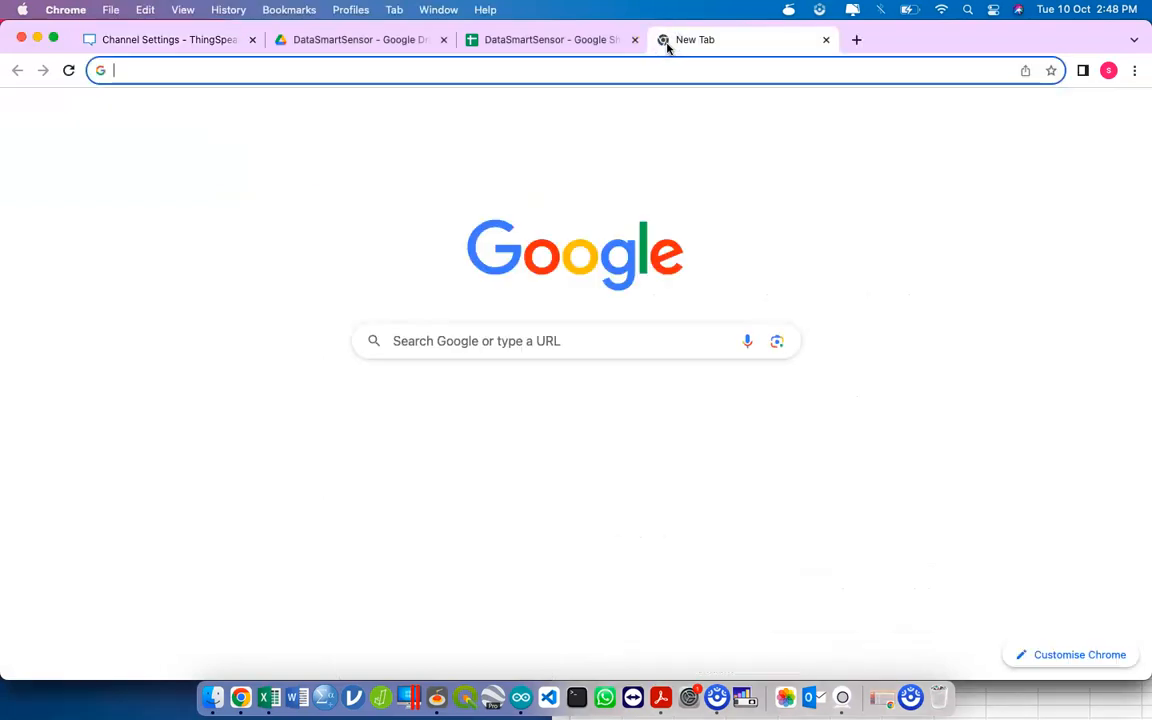
text(ifttt)
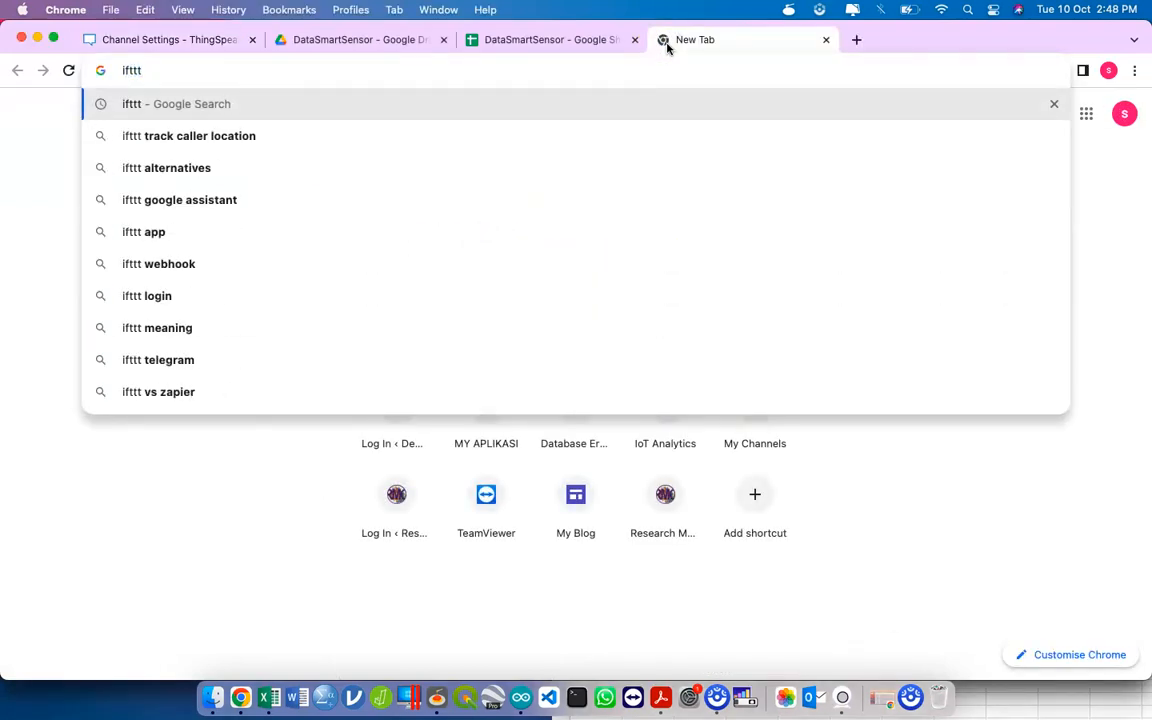
key(Return)
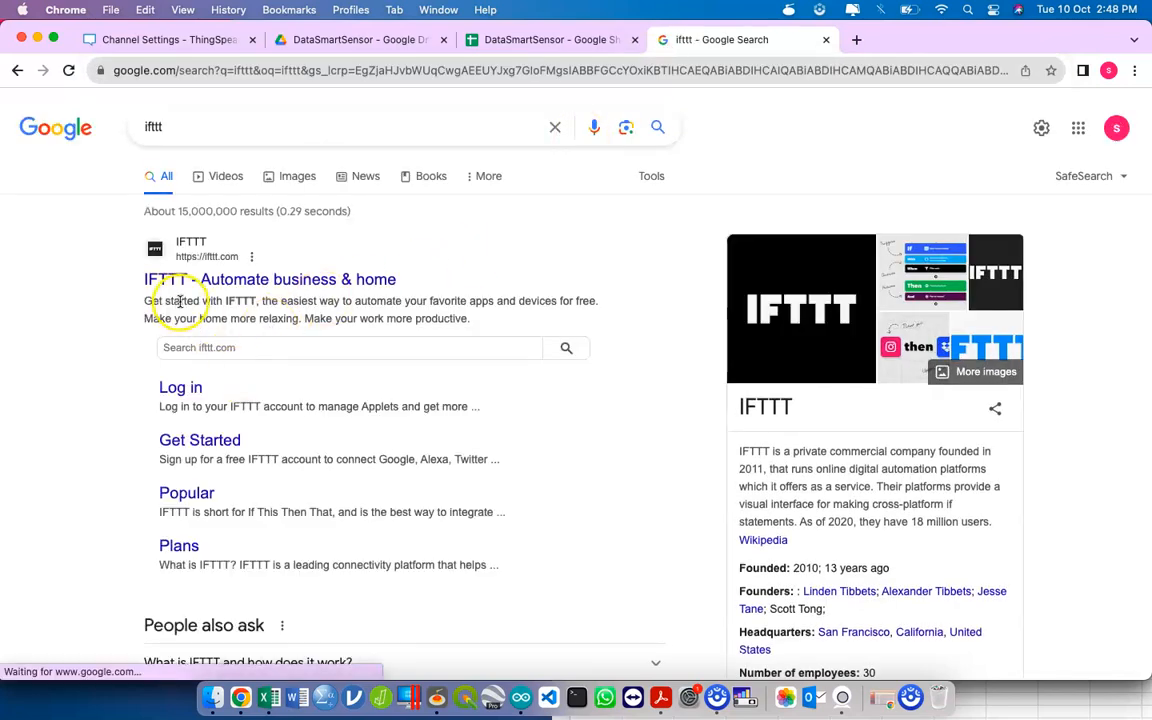
click(180, 390)
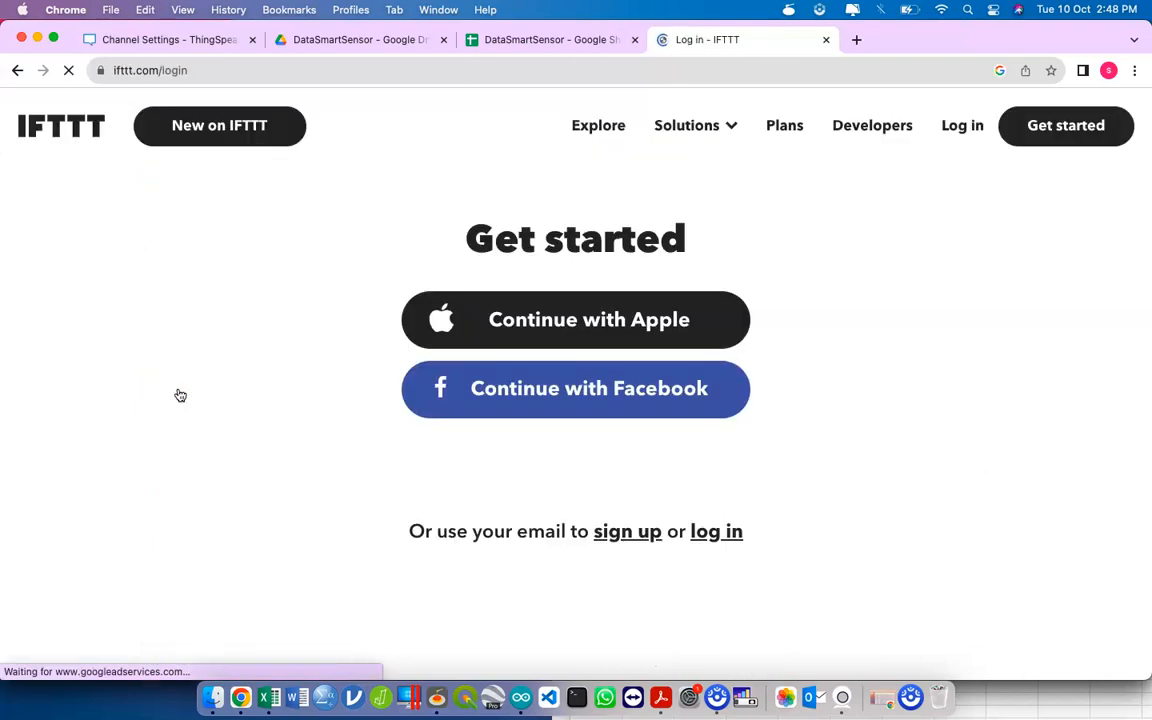
Step: Sign in to IFTTT by continuing with the listed Google account
click(949, 137)
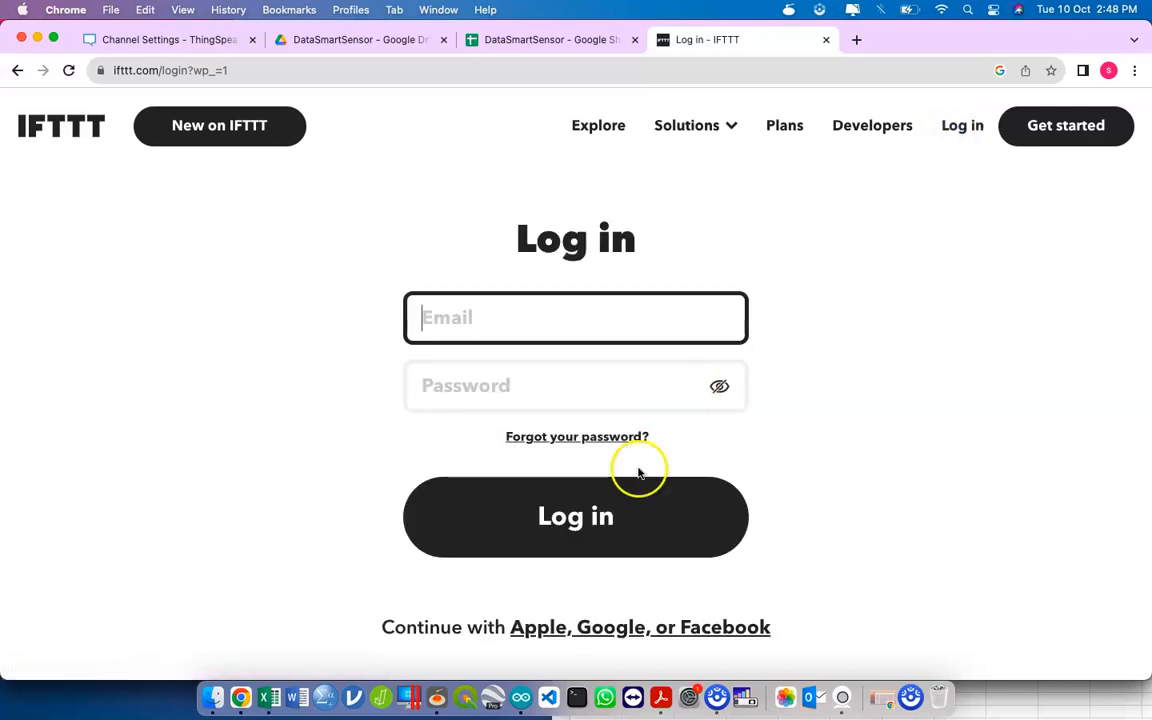
click(604, 630)
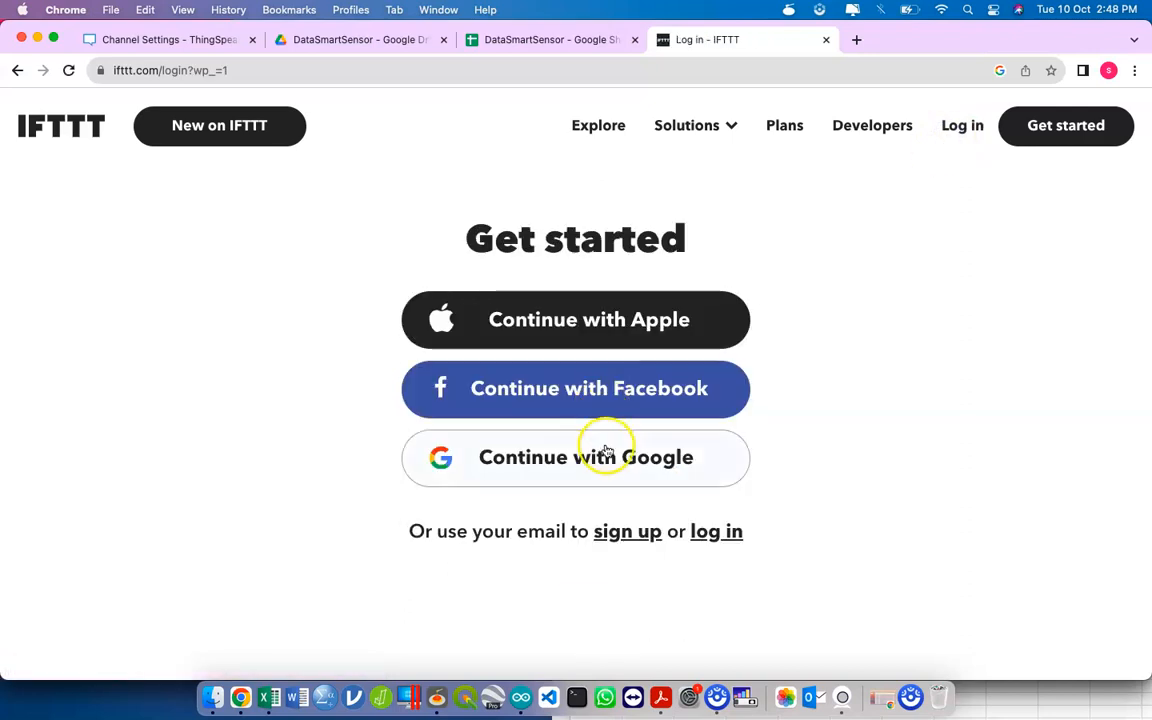
click(606, 456)
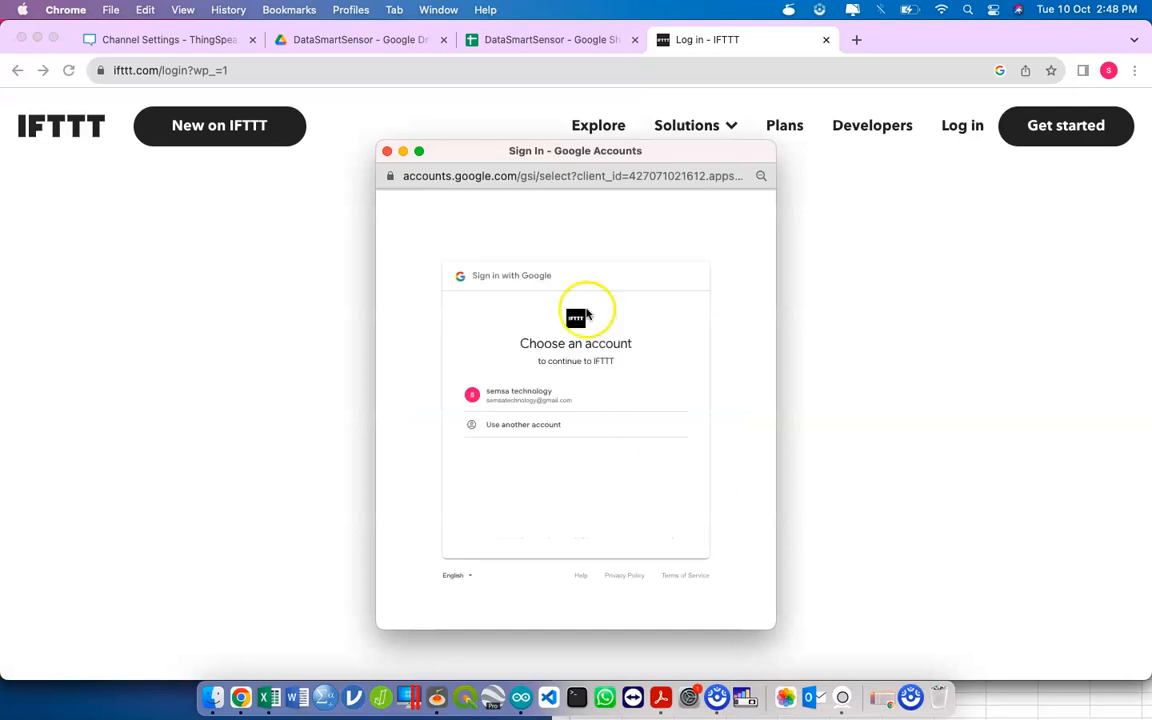
click(557, 392)
click(659, 464)
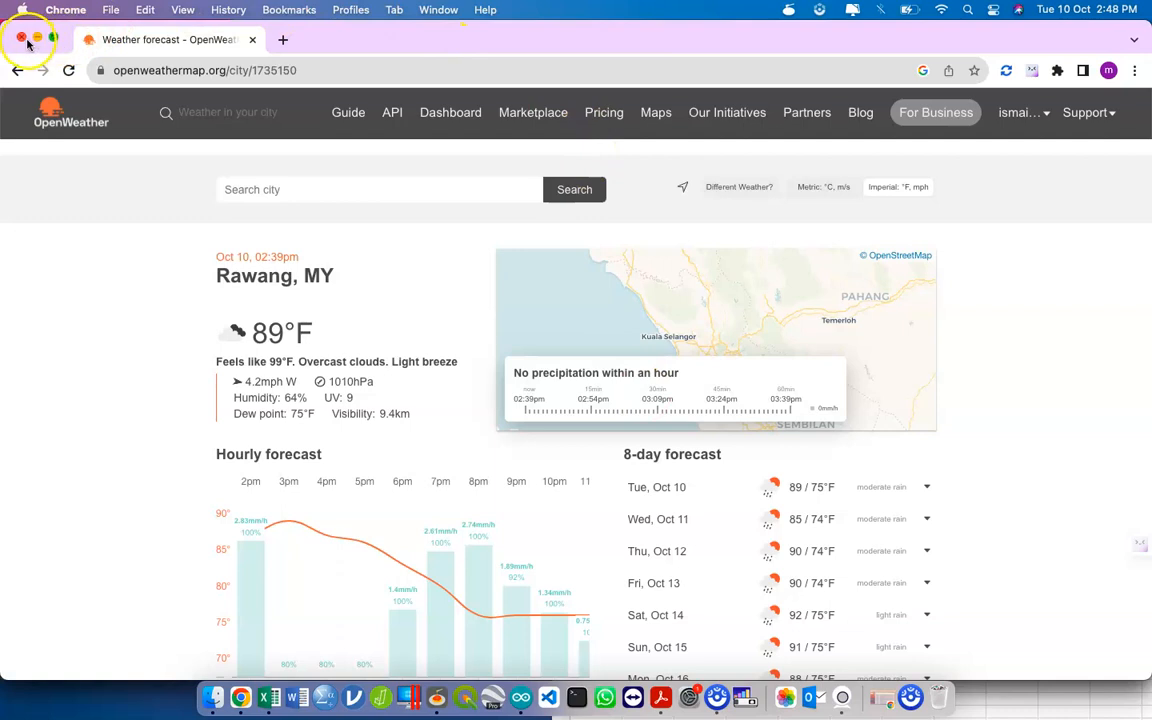
Step: Return to the IFTTT onboarding page, choose Neither as the mobile device, and close the IFTTT tab
click(22, 38)
key(ctrl+Up)
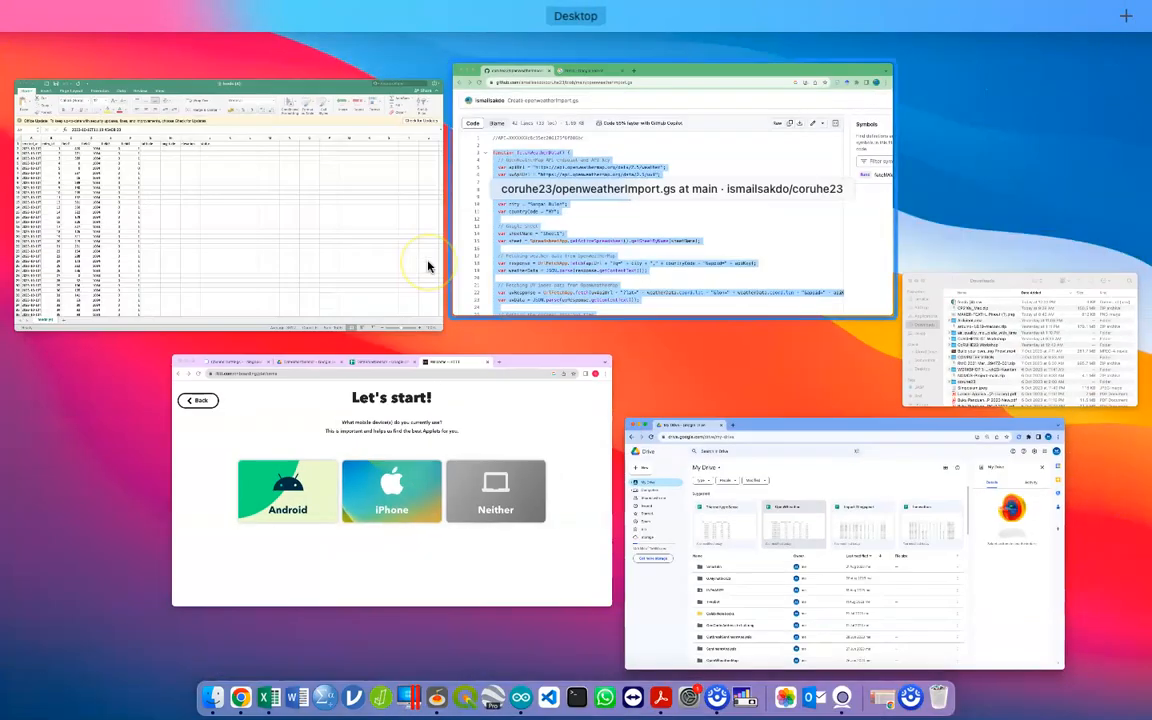
click(413, 409)
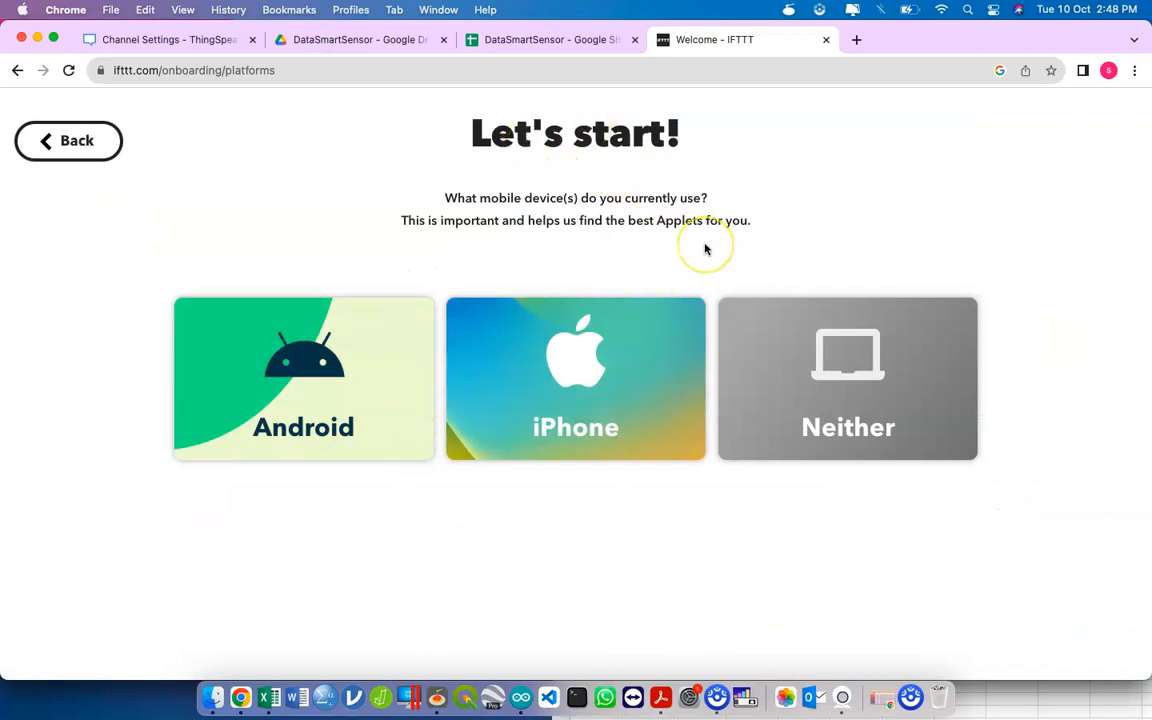
click(849, 323)
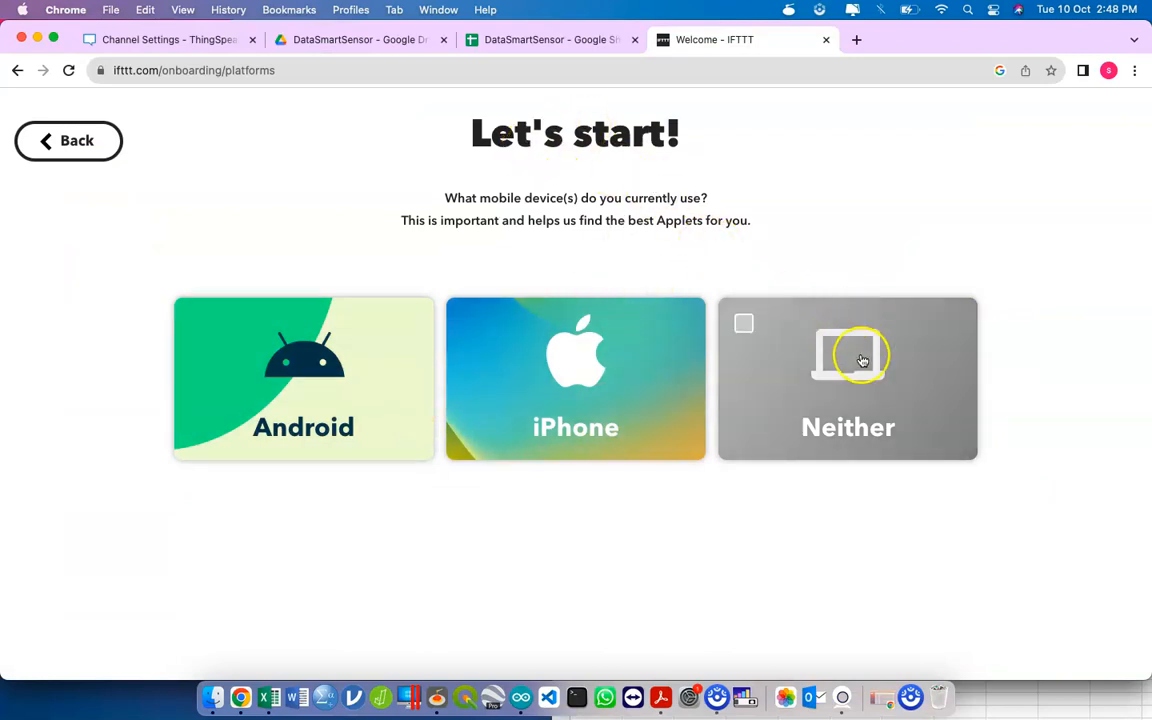
click(612, 553)
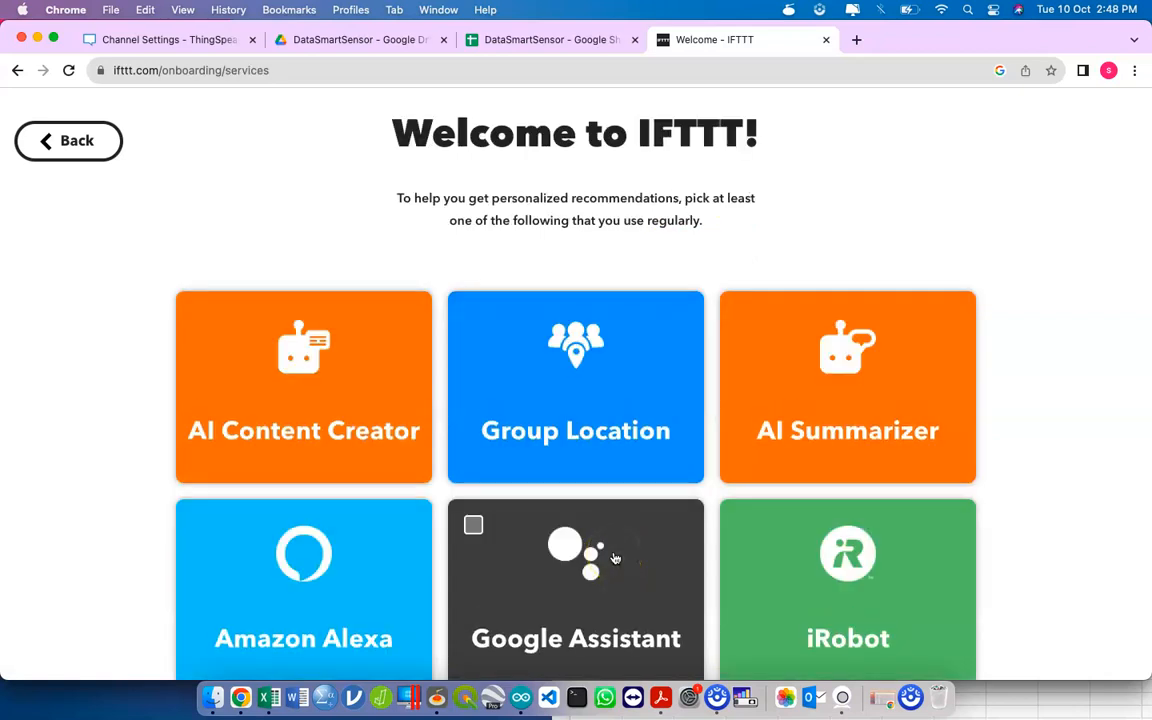
click(689, 300)
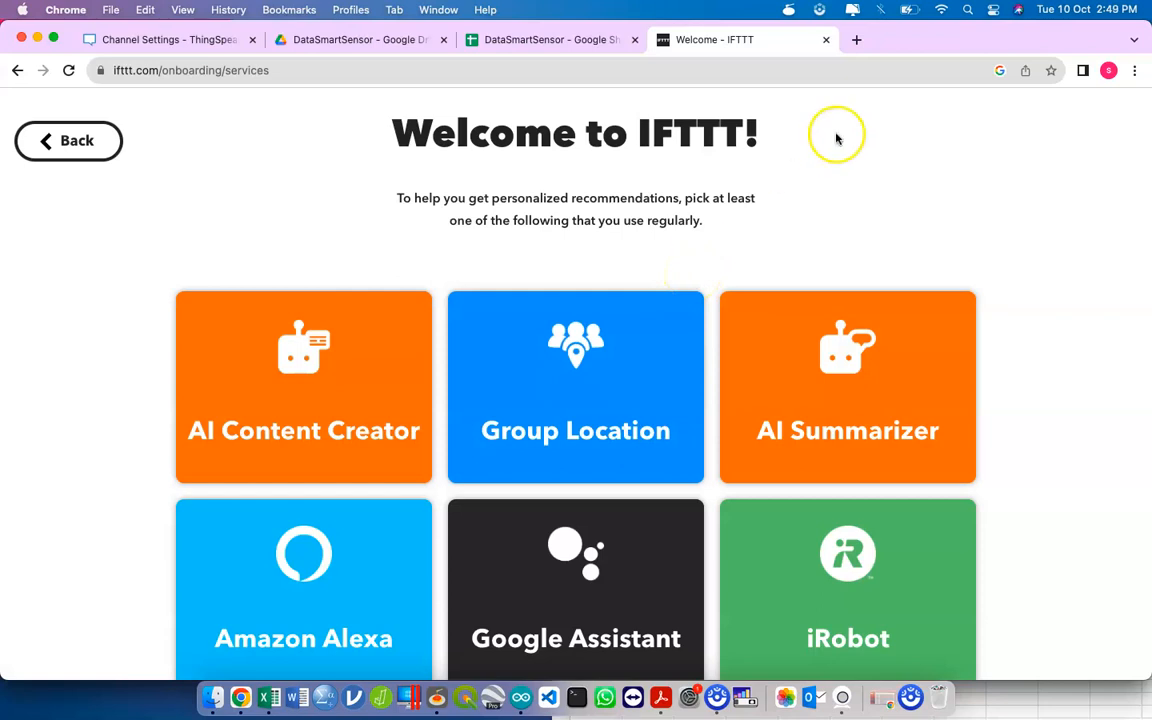
click(826, 39)
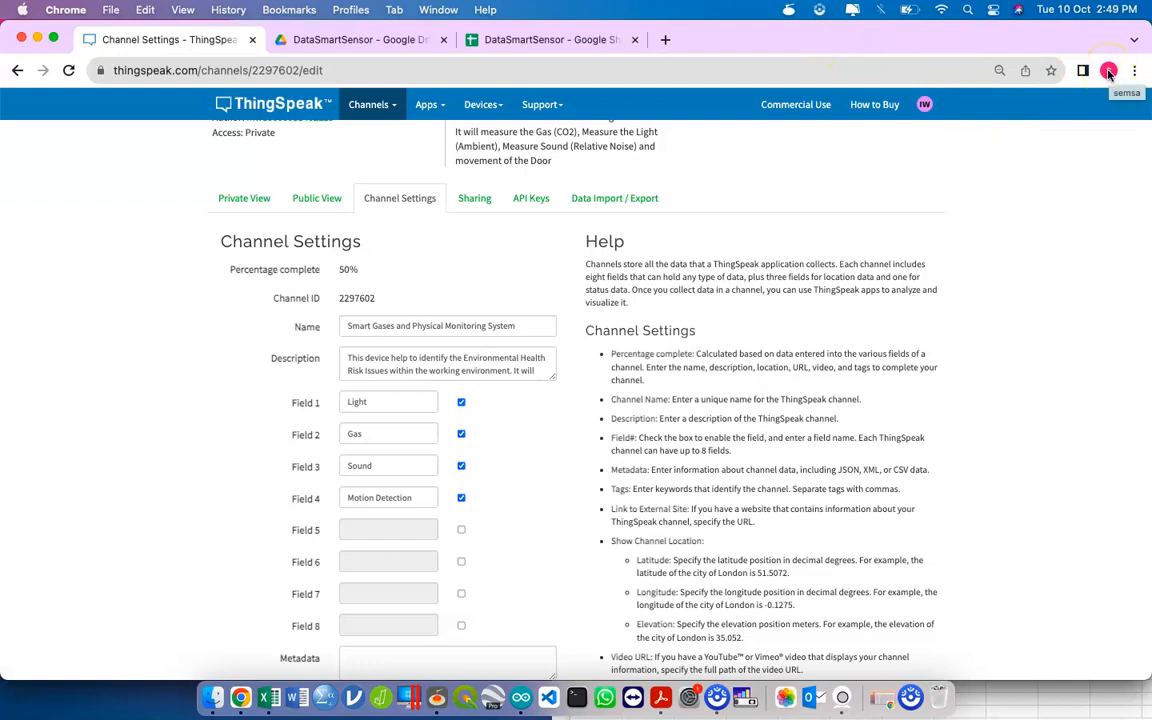
Step: Switch to the browser window showing My Drive and open IFTTT's Explore page in a new tab
key(ctrl+Up)
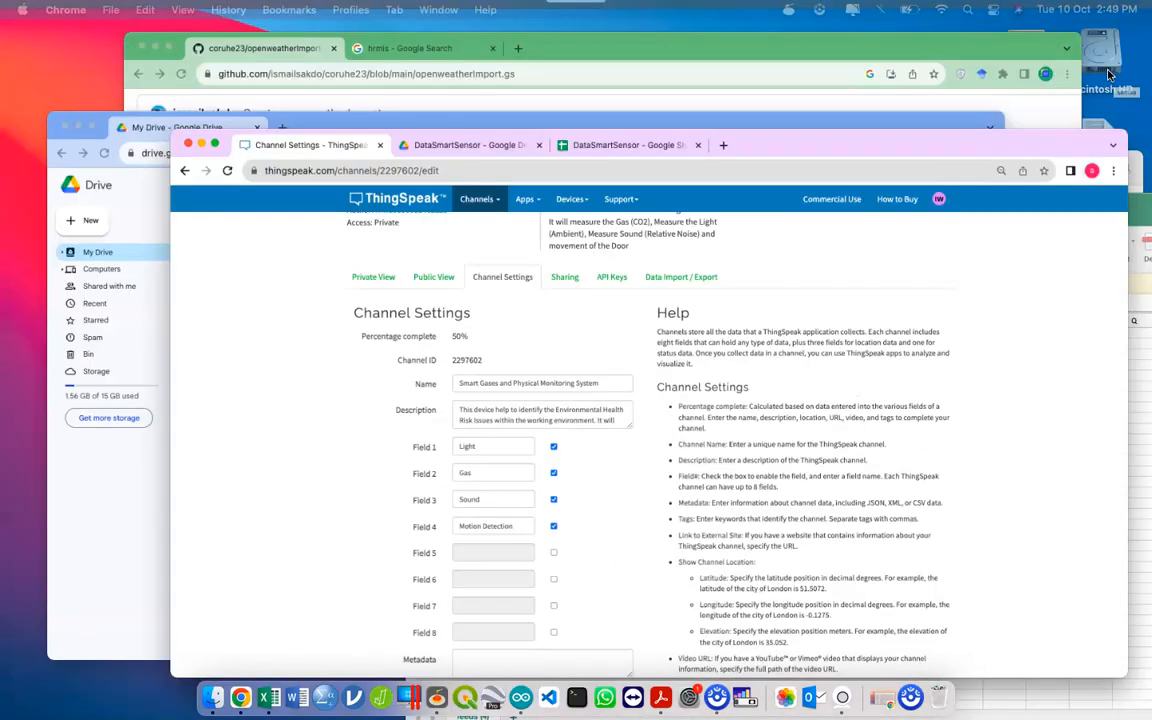
click(499, 399)
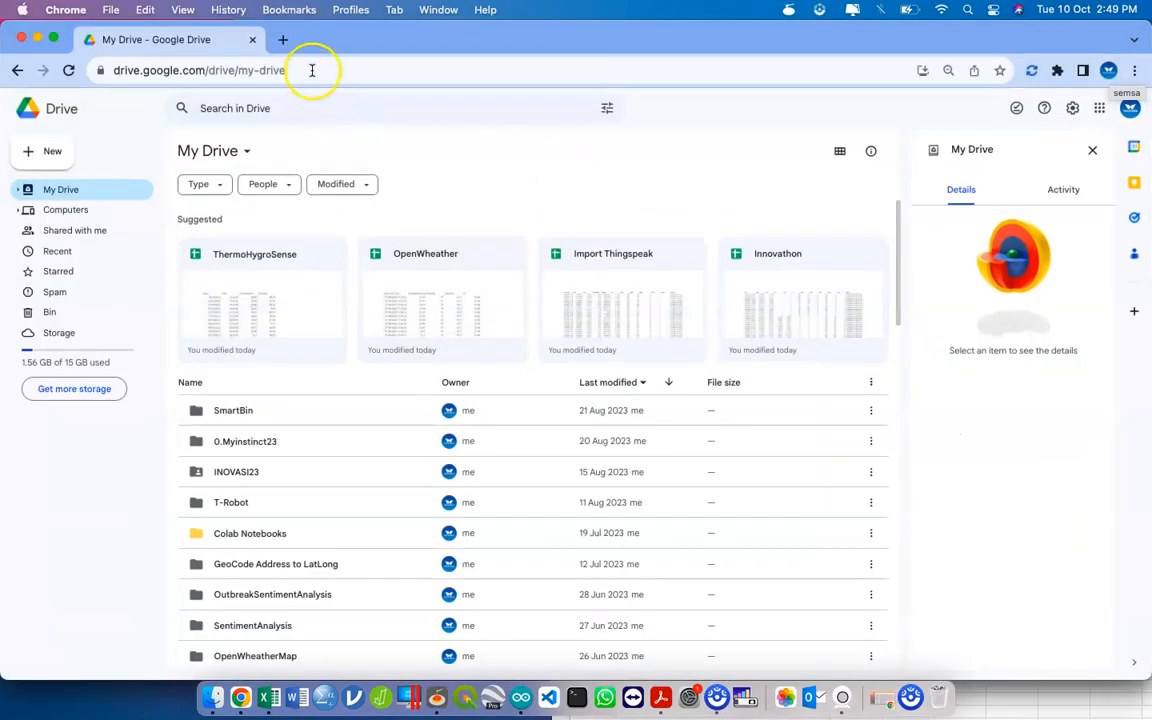
click(284, 40)
text(ifttt)
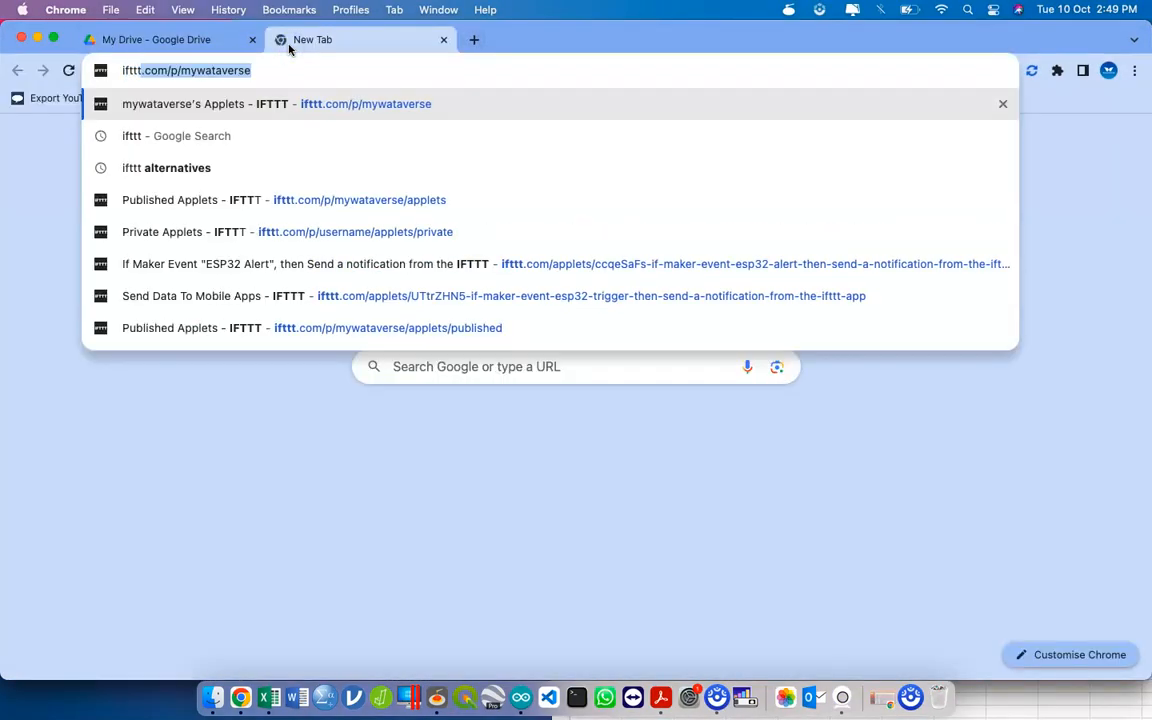
key(Return)
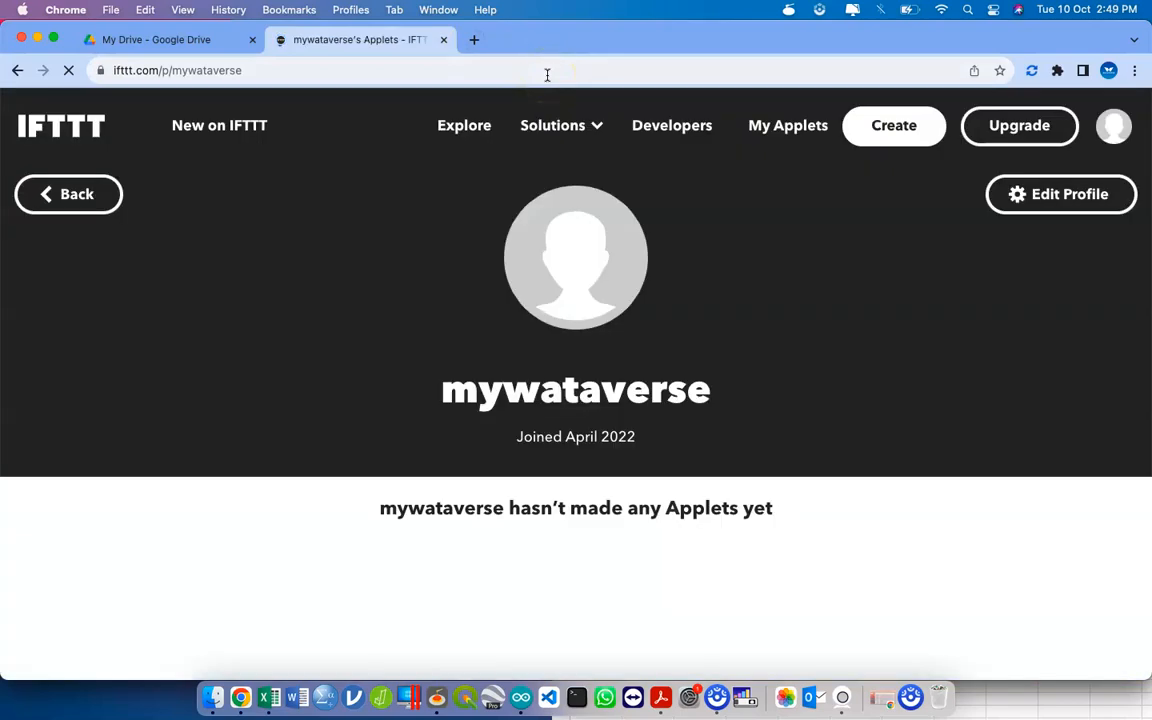
click(48, 136)
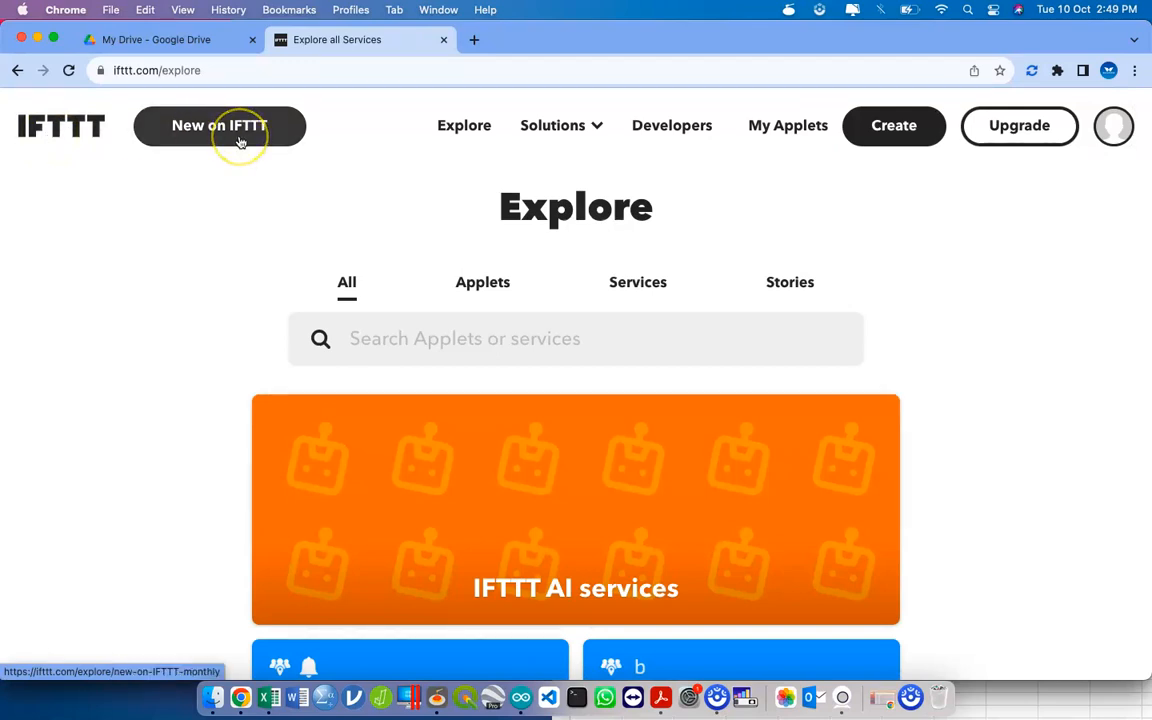
Step: Look through the account's My services list for the Webhooks service, and return to the Explore page
click(907, 147)
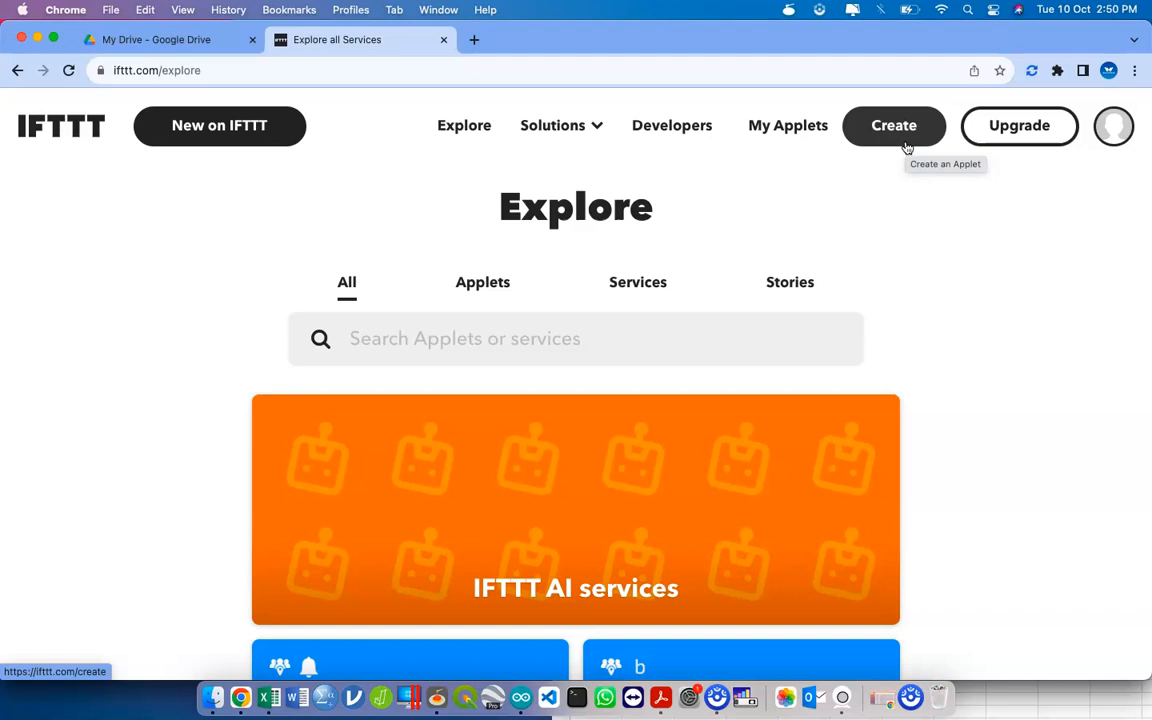
click(1102, 147)
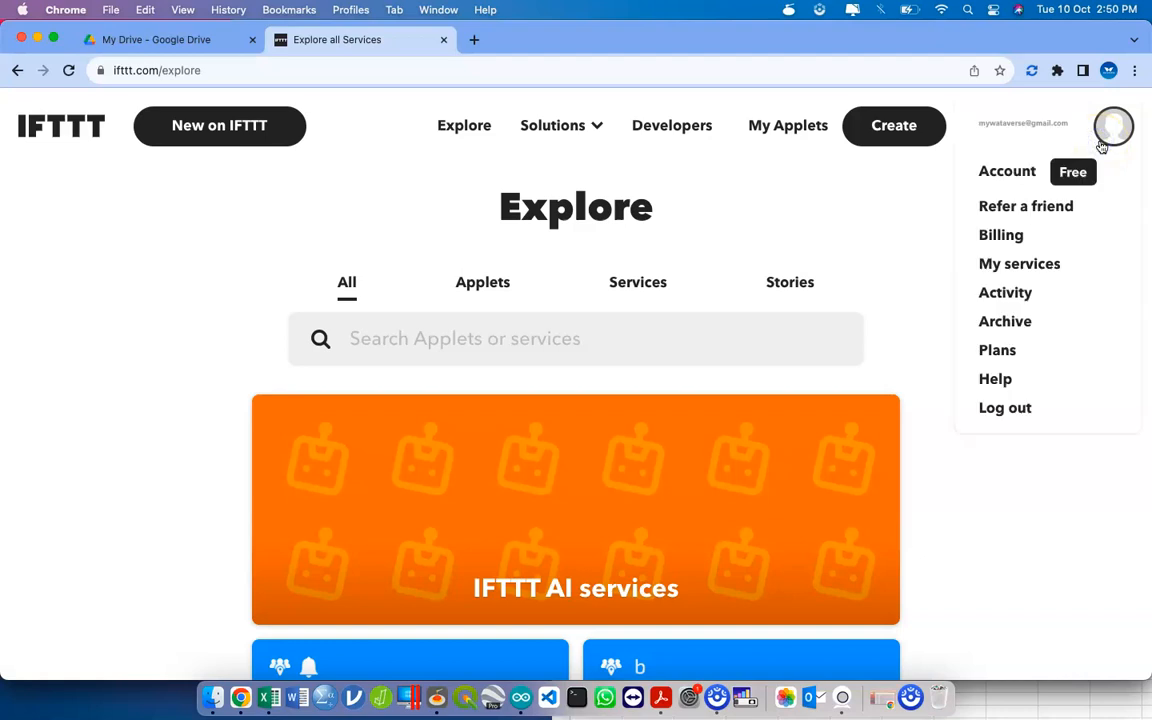
click(1050, 268)
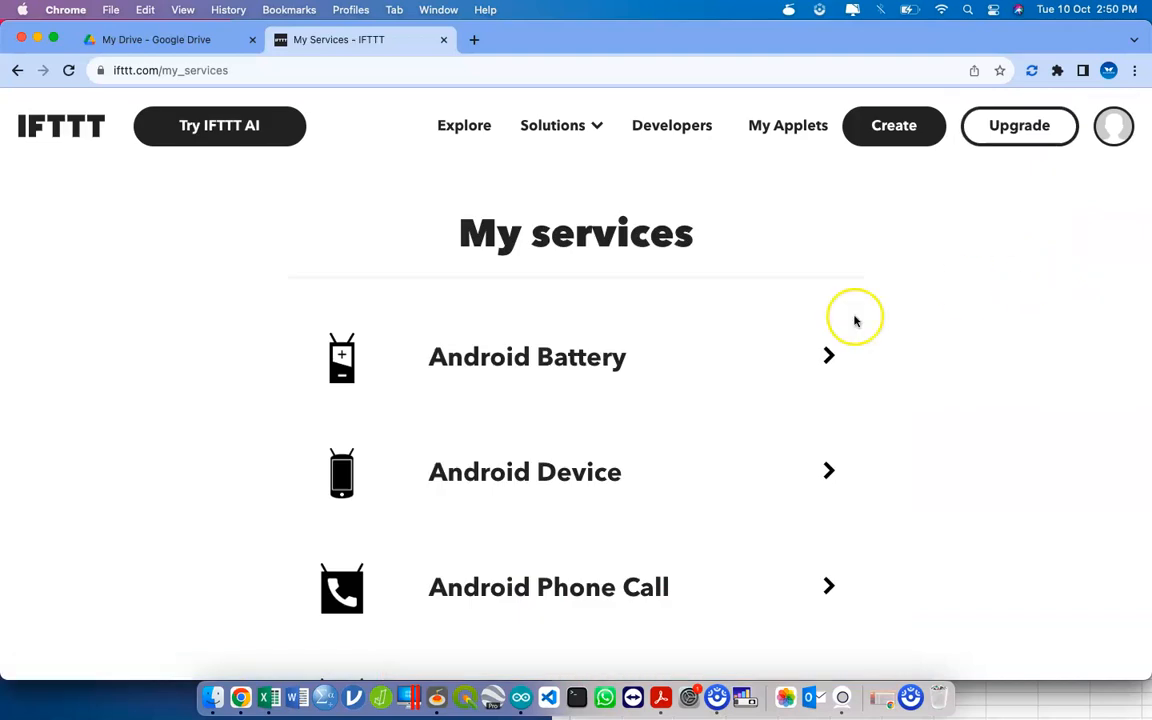
scroll(845, 322, down, 20)
scroll(840, 325, up, 10)
scroll(840, 325, down, 10)
scroll(840, 325, up, 8)
scroll(840, 325, down, 4)
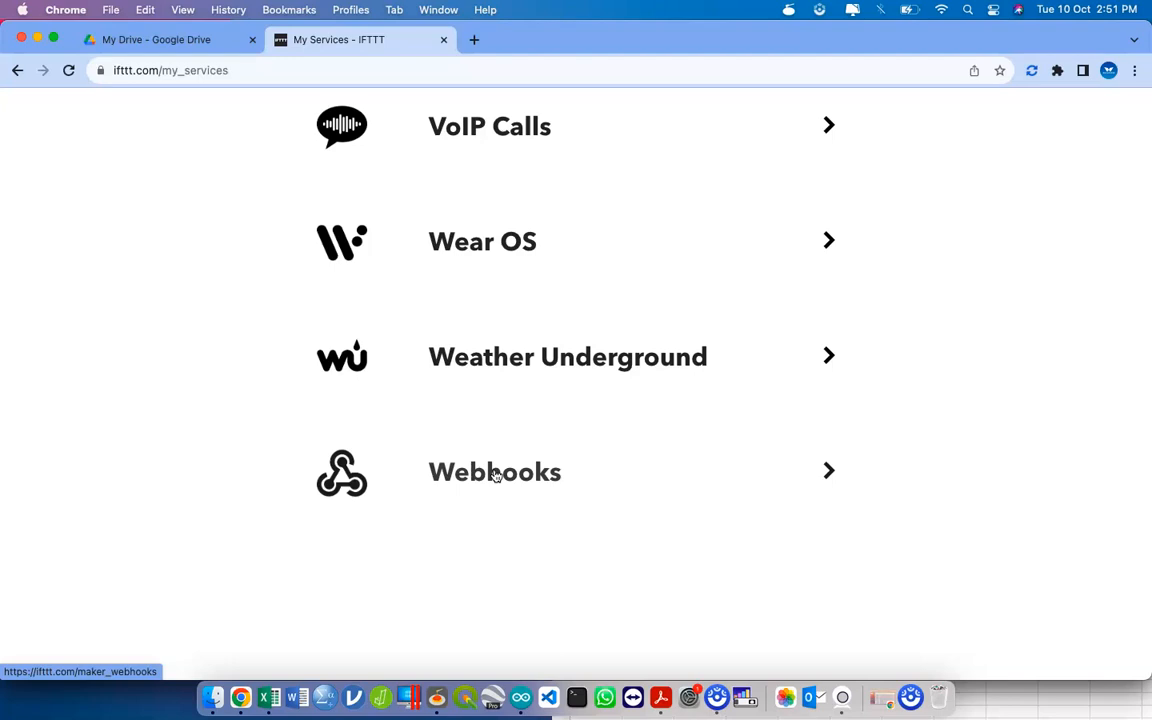
click(558, 475)
click(551, 472)
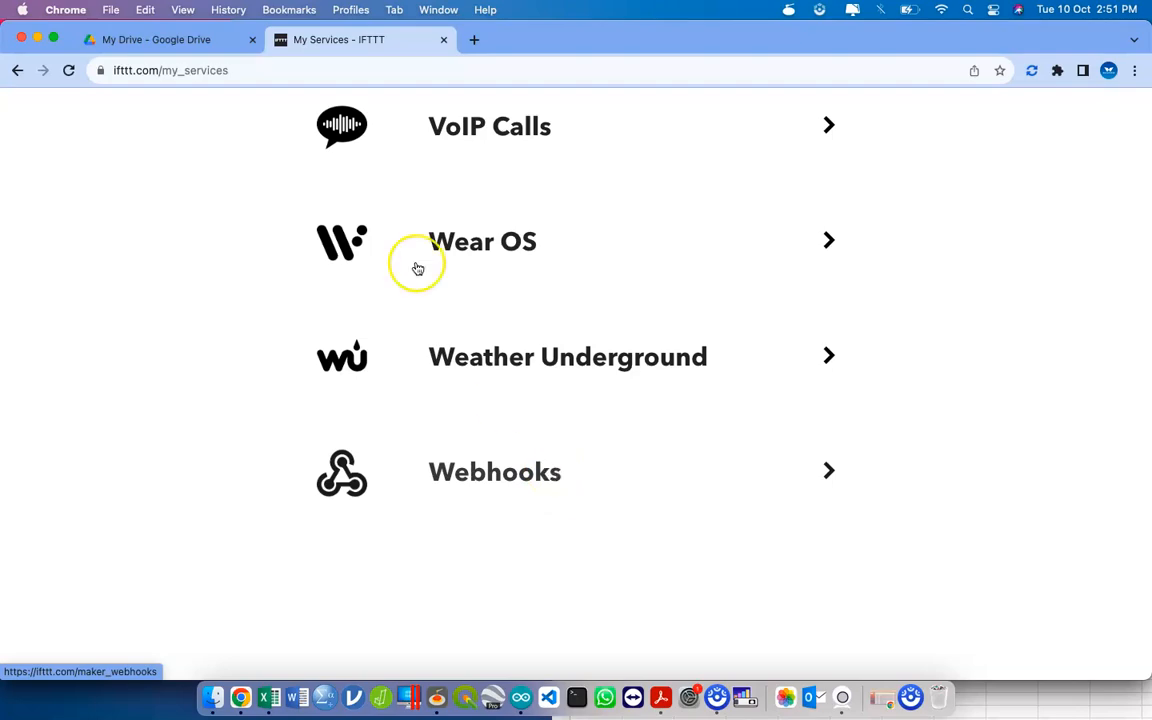
click(20, 71)
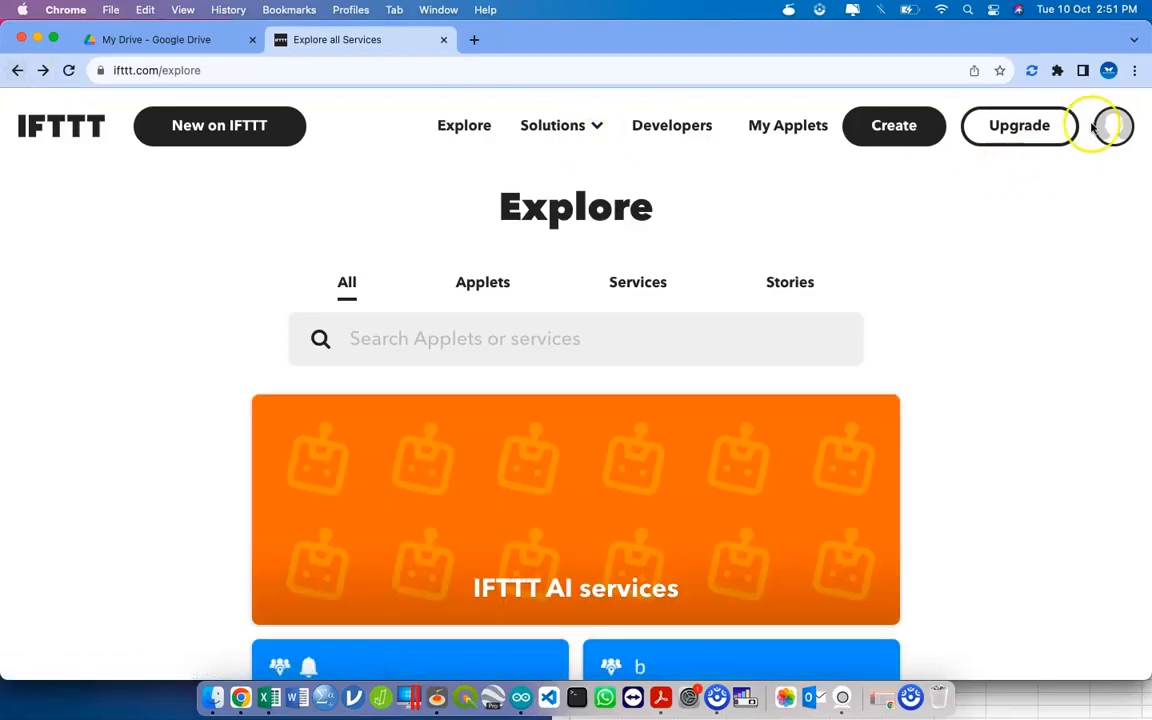
click(1111, 124)
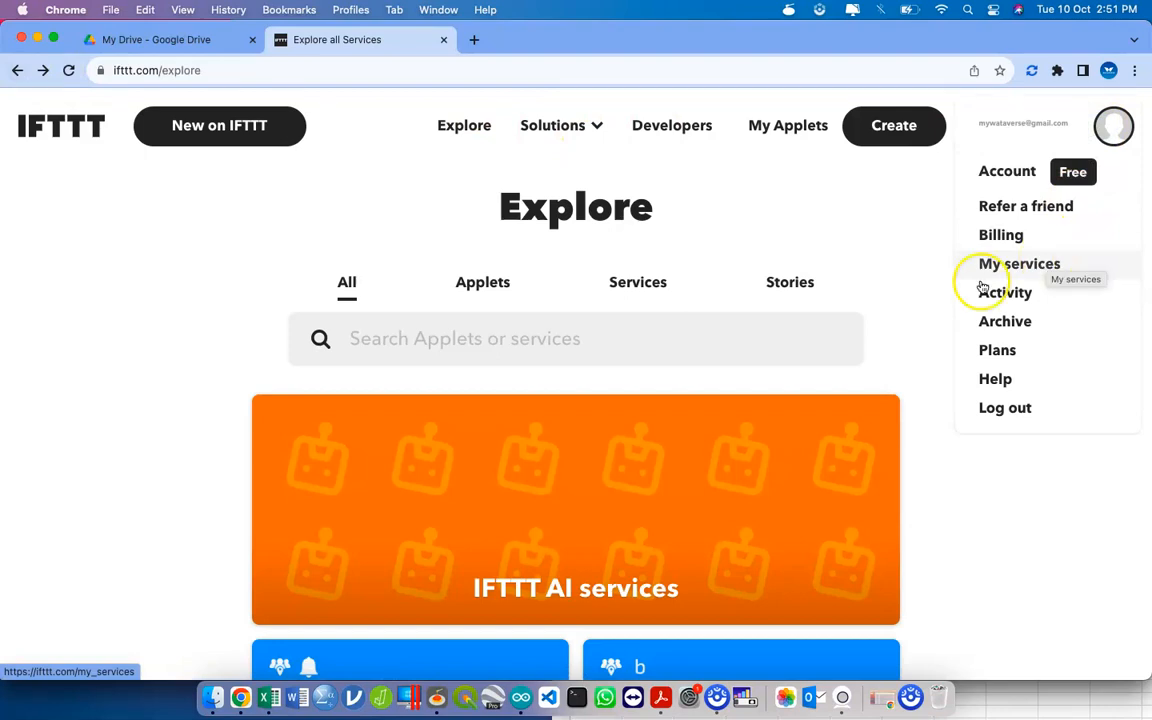
click(587, 336)
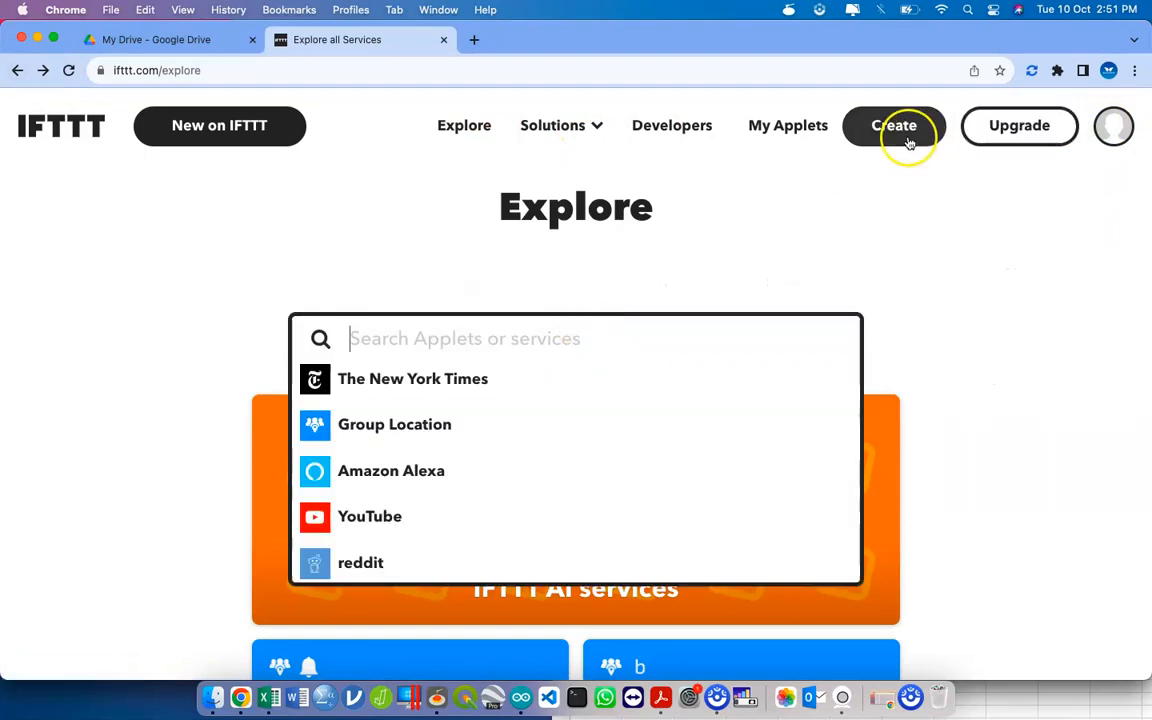
click(993, 187)
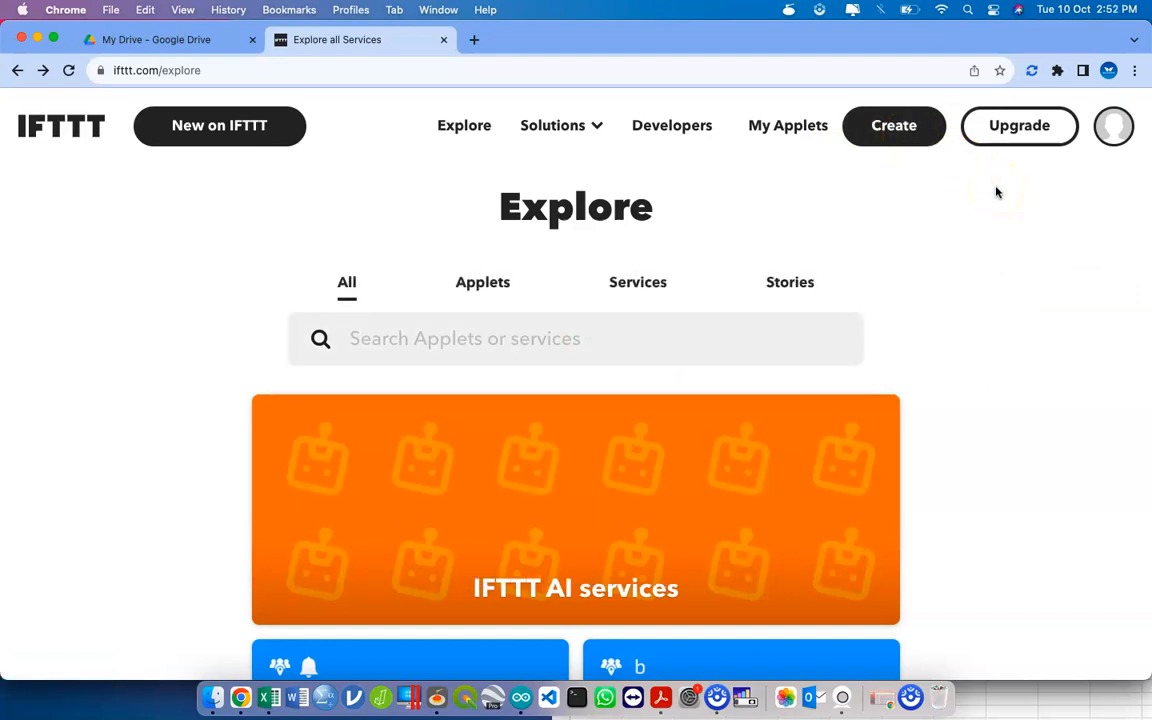
Step: Open the Webhooks service from the account's My services list
click(1112, 126)
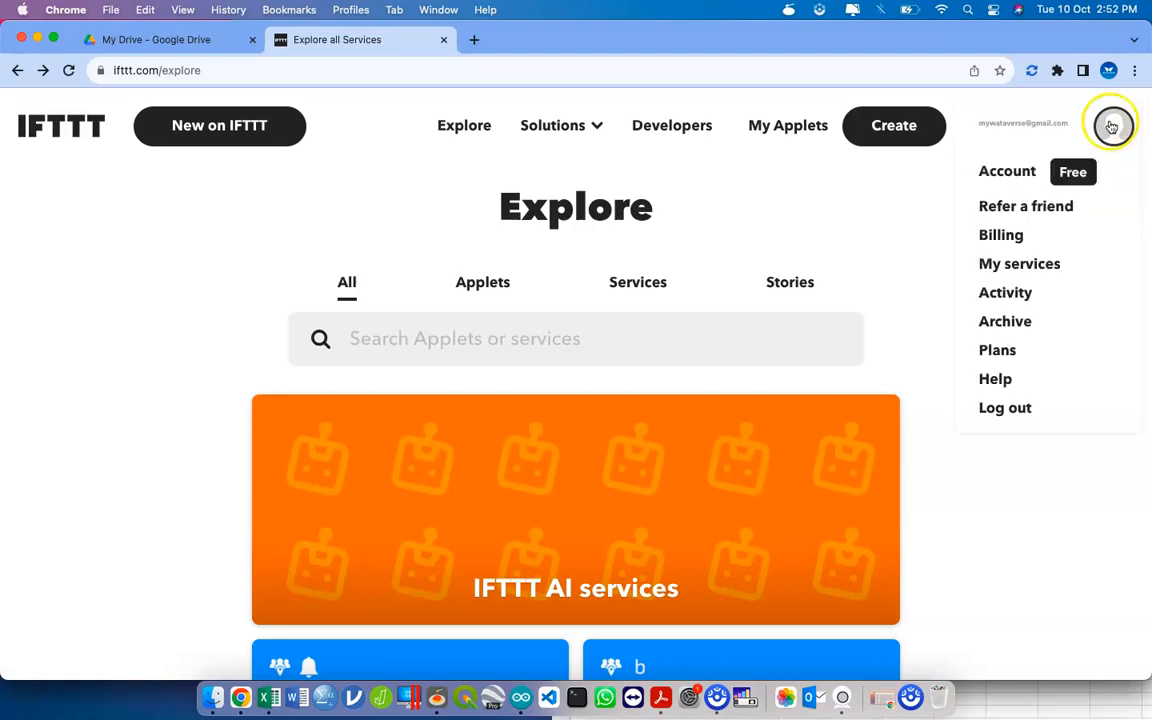
click(1069, 265)
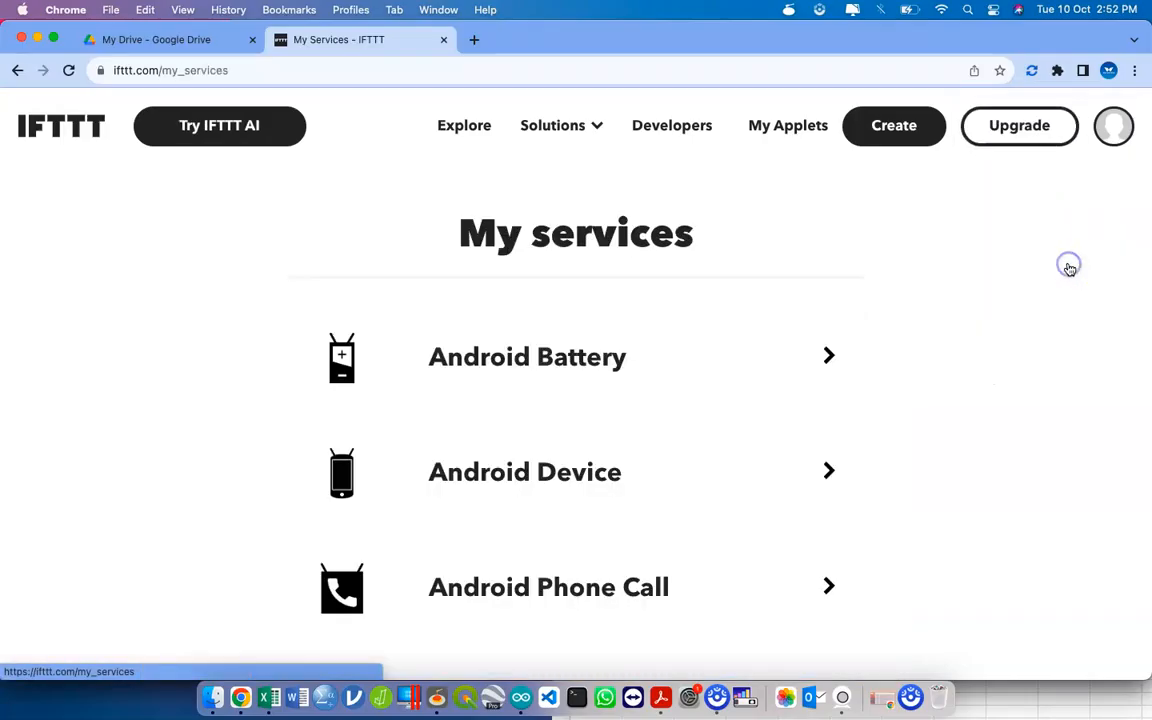
click(699, 388)
scroll(701, 389, down, 15)
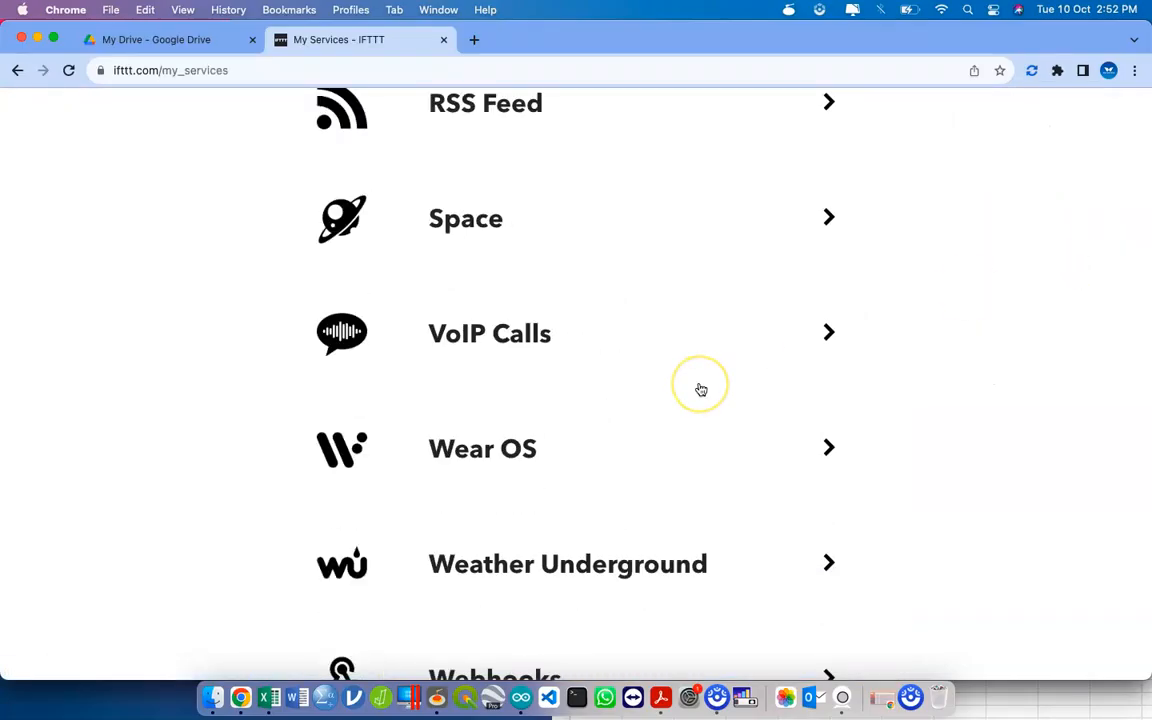
scroll(701, 389, down, 8)
scroll(643, 326, up, 6)
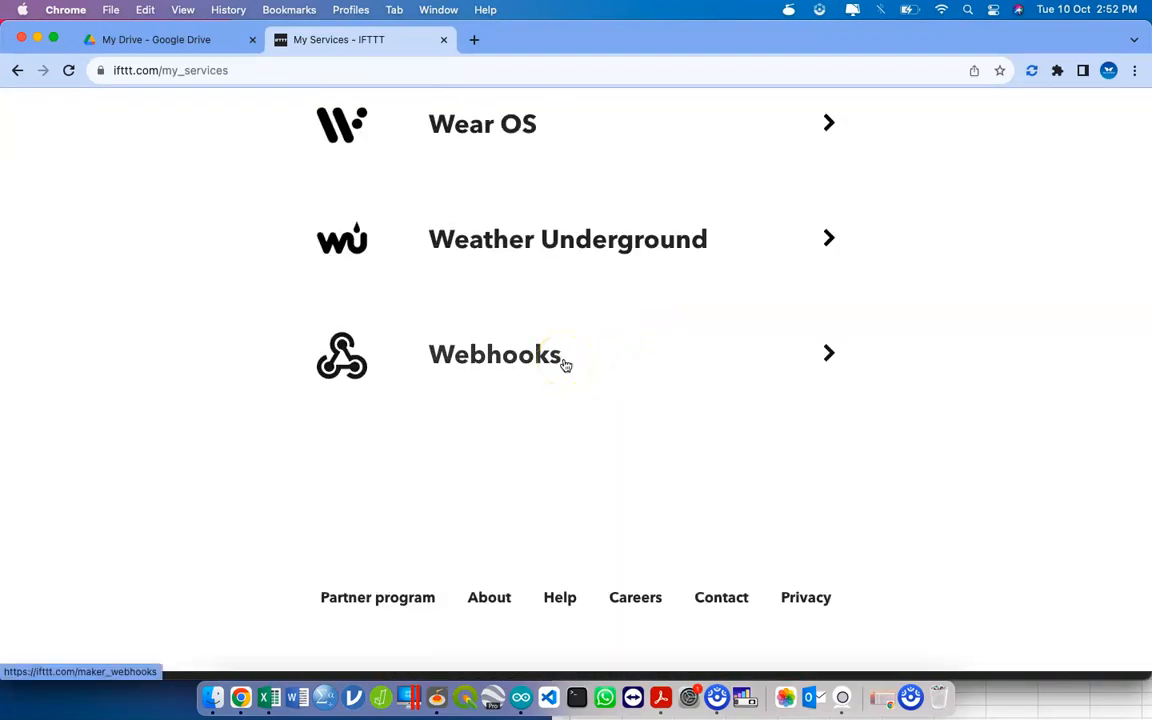
click(565, 366)
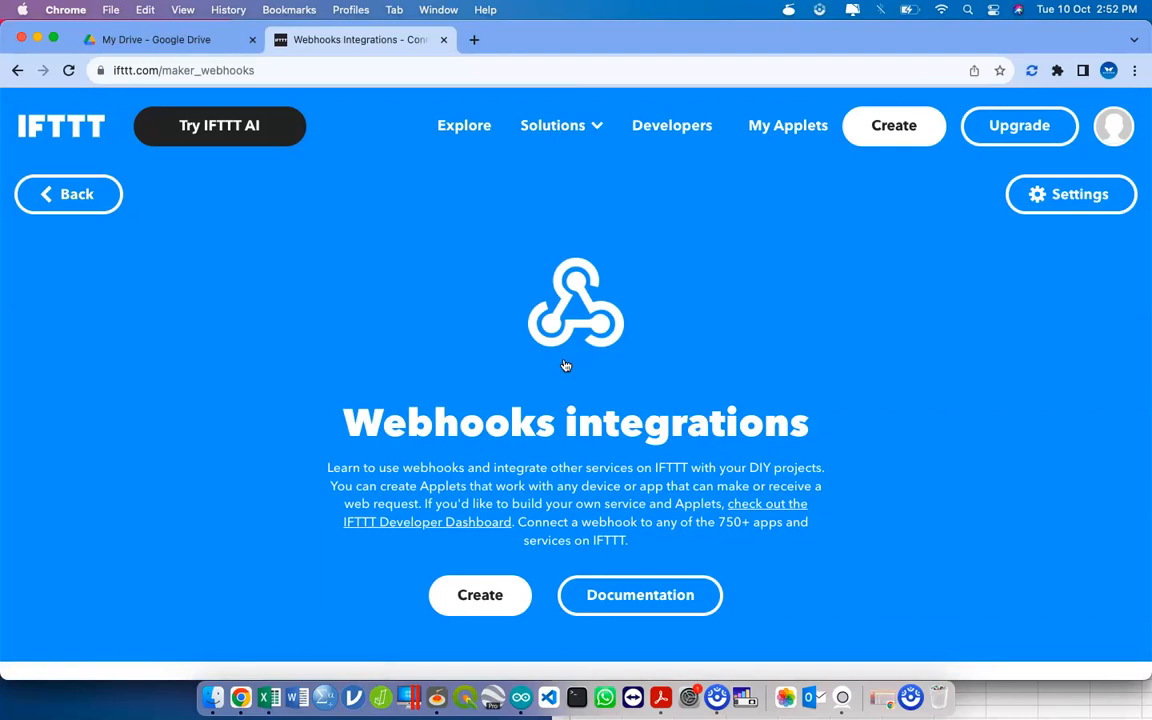
Step: Start a new Applet and choose Webhooks as its If This service, searching the services for "web"
click(874, 125)
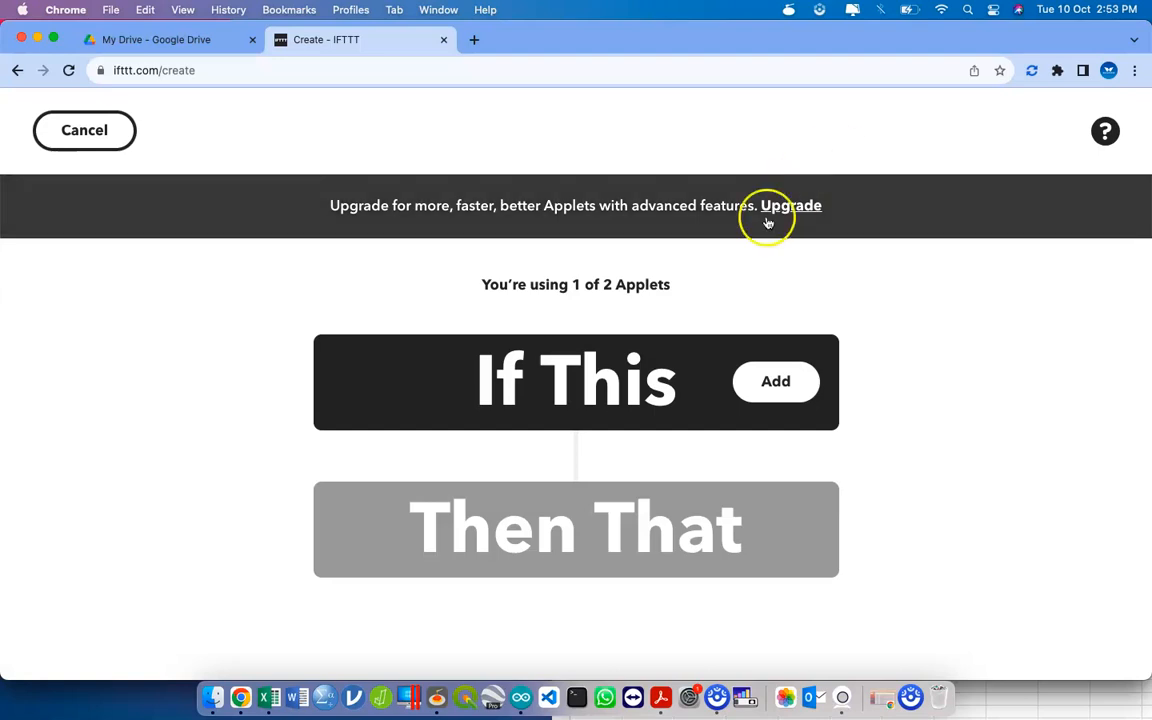
click(779, 396)
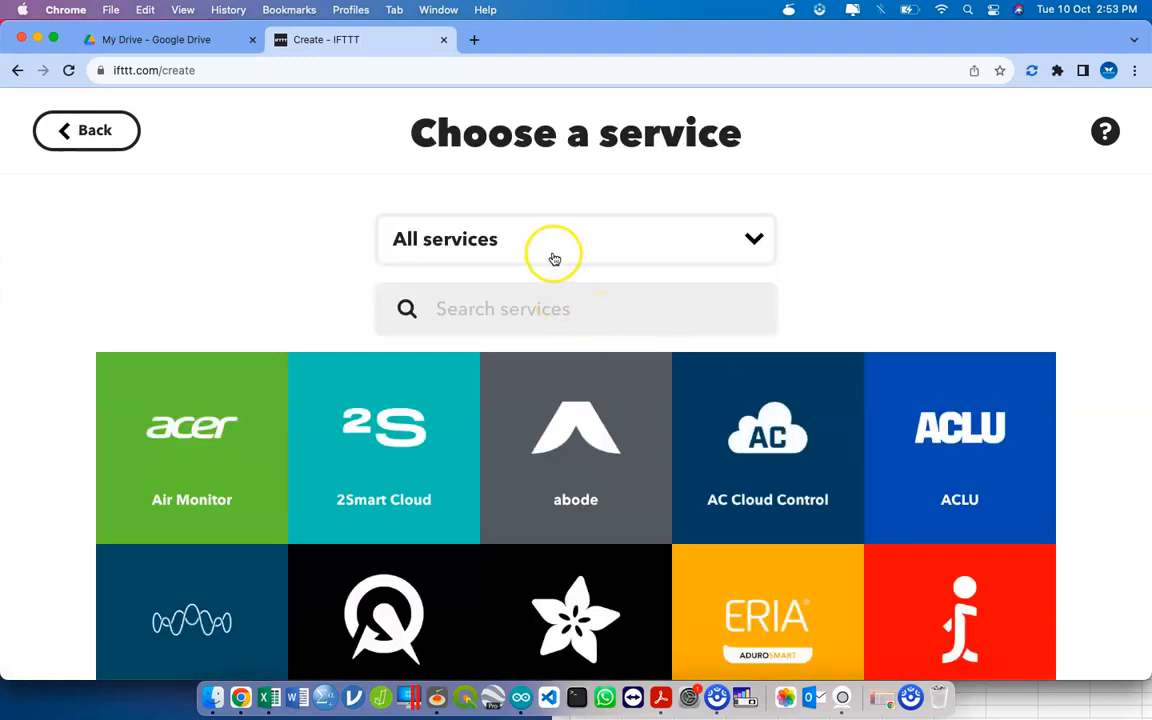
click(564, 308)
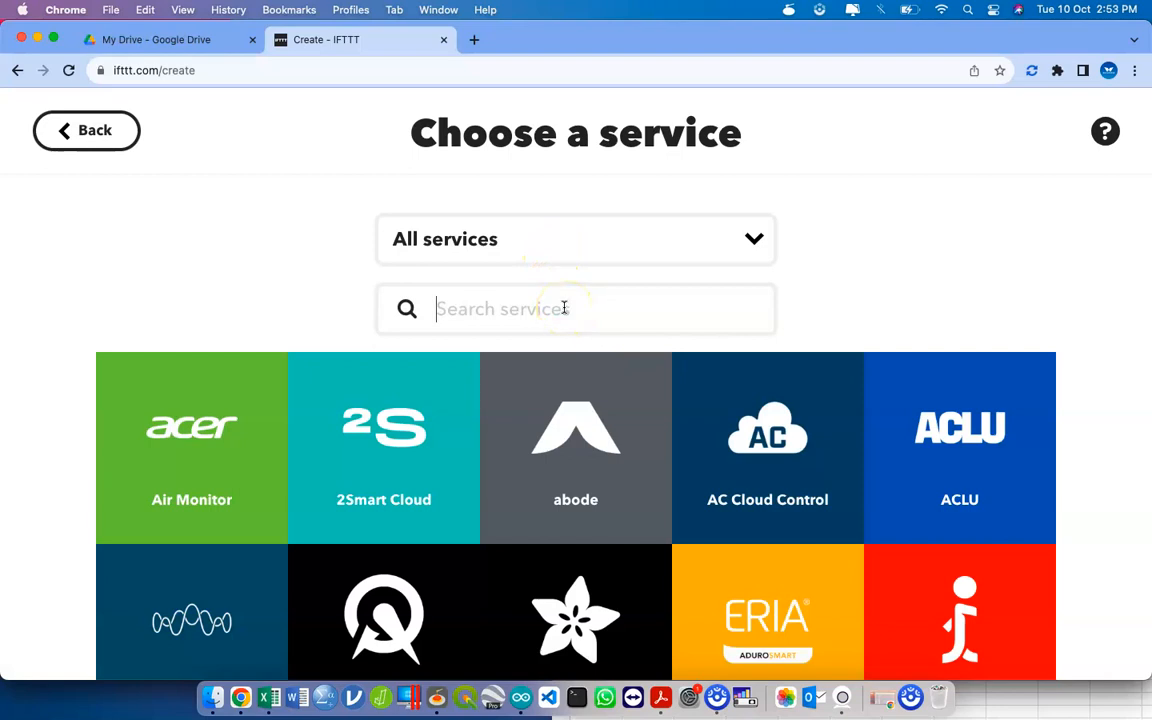
text(web)
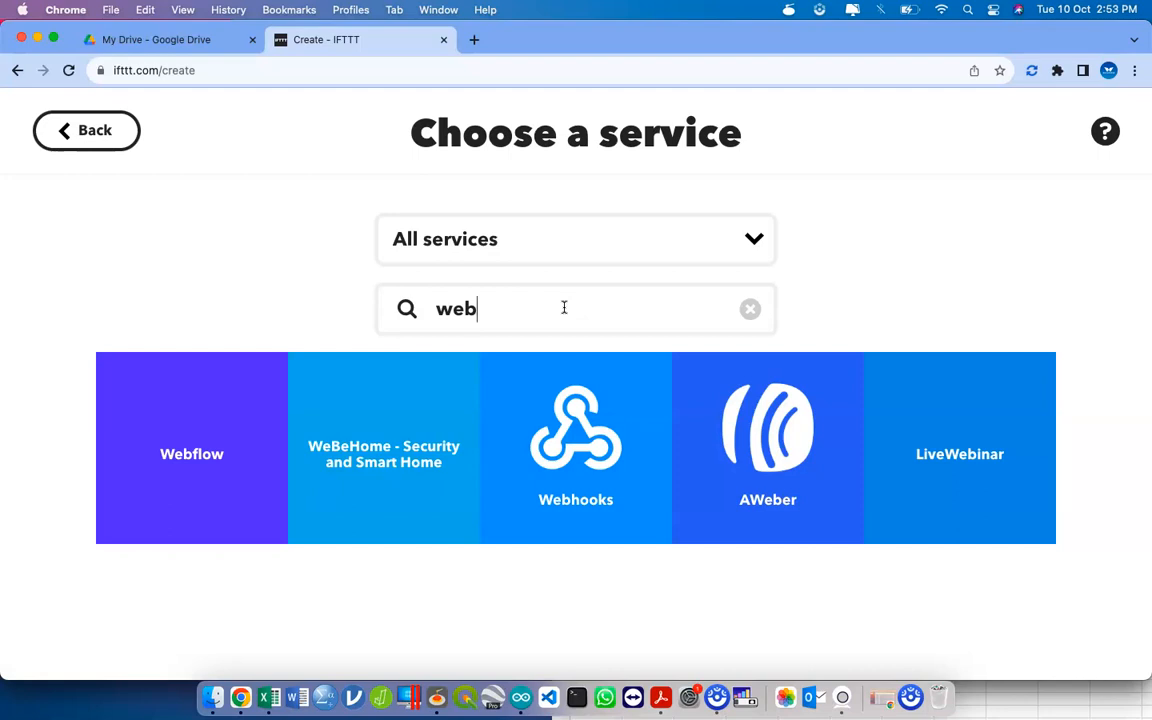
click(608, 432)
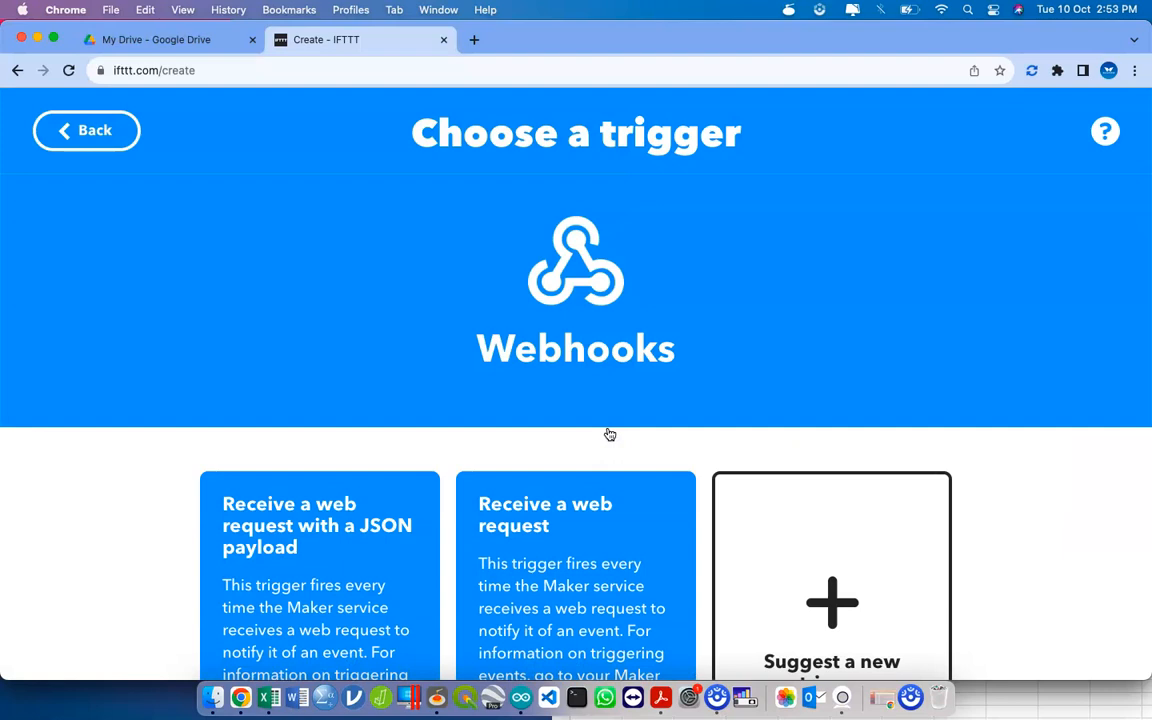
Step: Choose Receive a web request as the Webhooks trigger
scroll(610, 434, down, 3)
click(420, 438)
click(347, 469)
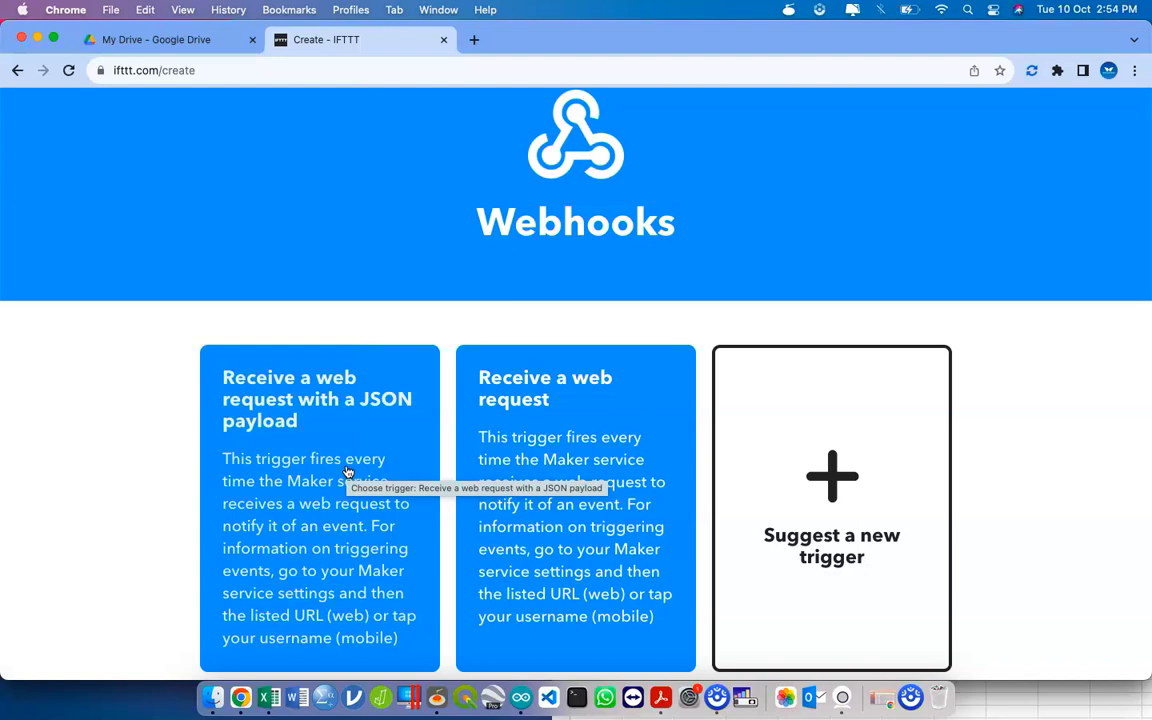
click(561, 468)
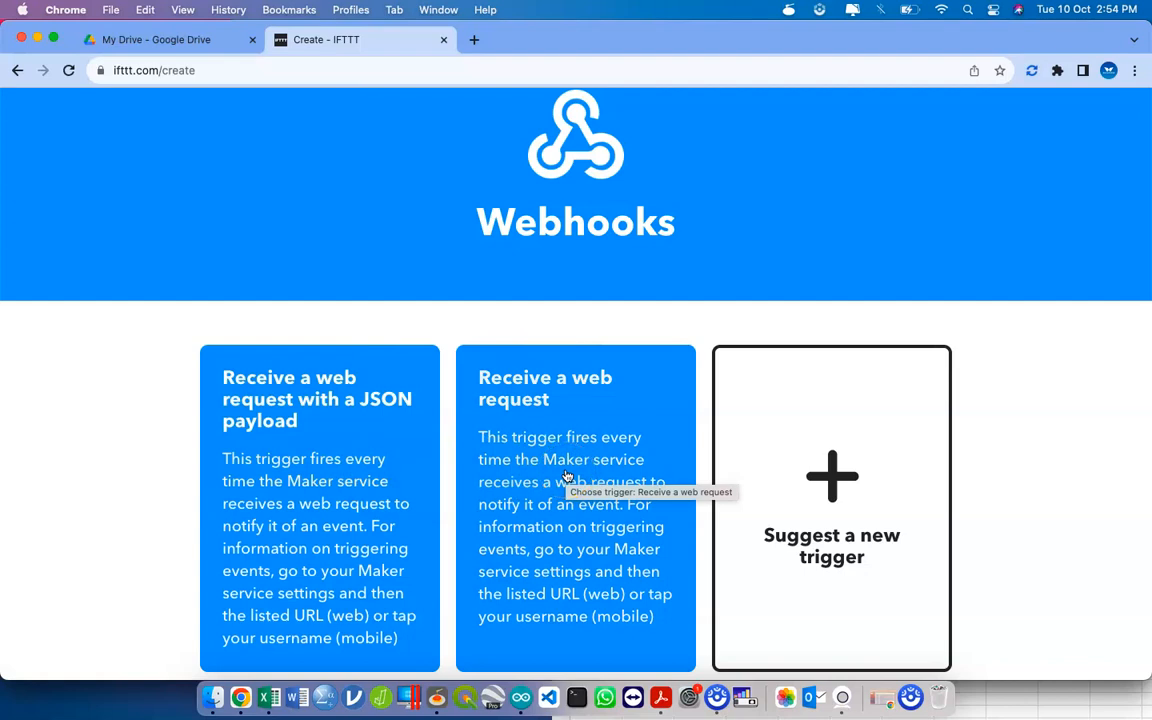
click(565, 474)
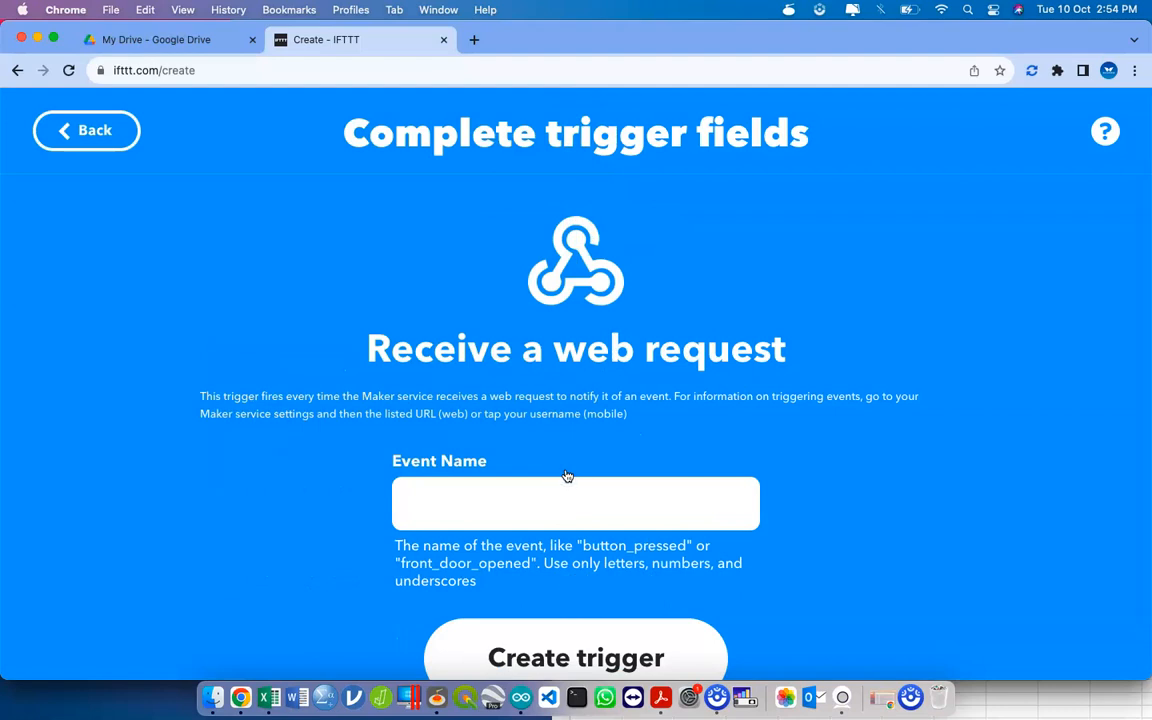
Step: Return to the Webhooks trigger list and select Receive a web request again
click(520, 496)
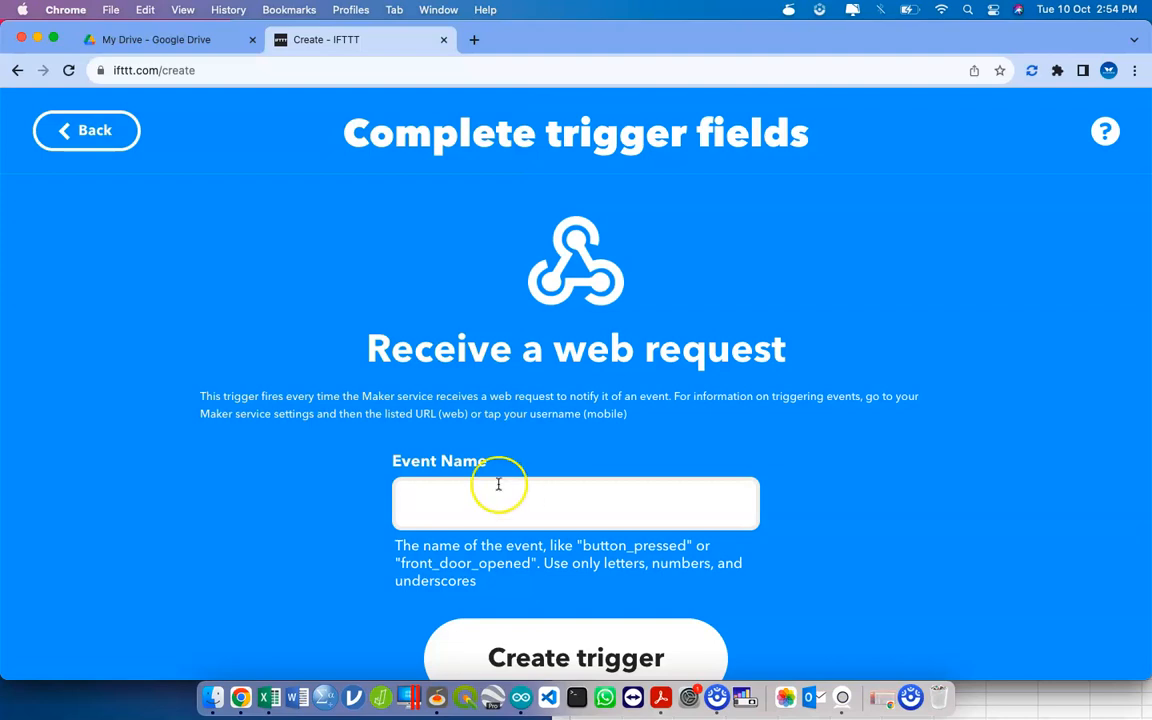
click(105, 134)
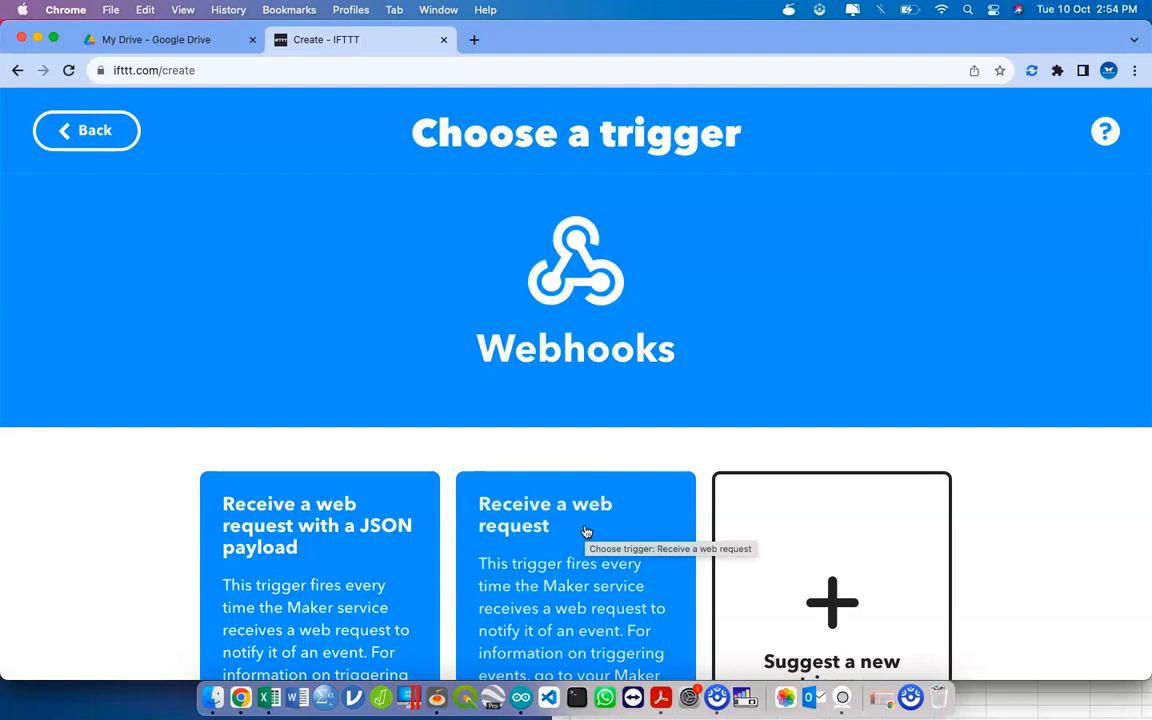
click(512, 530)
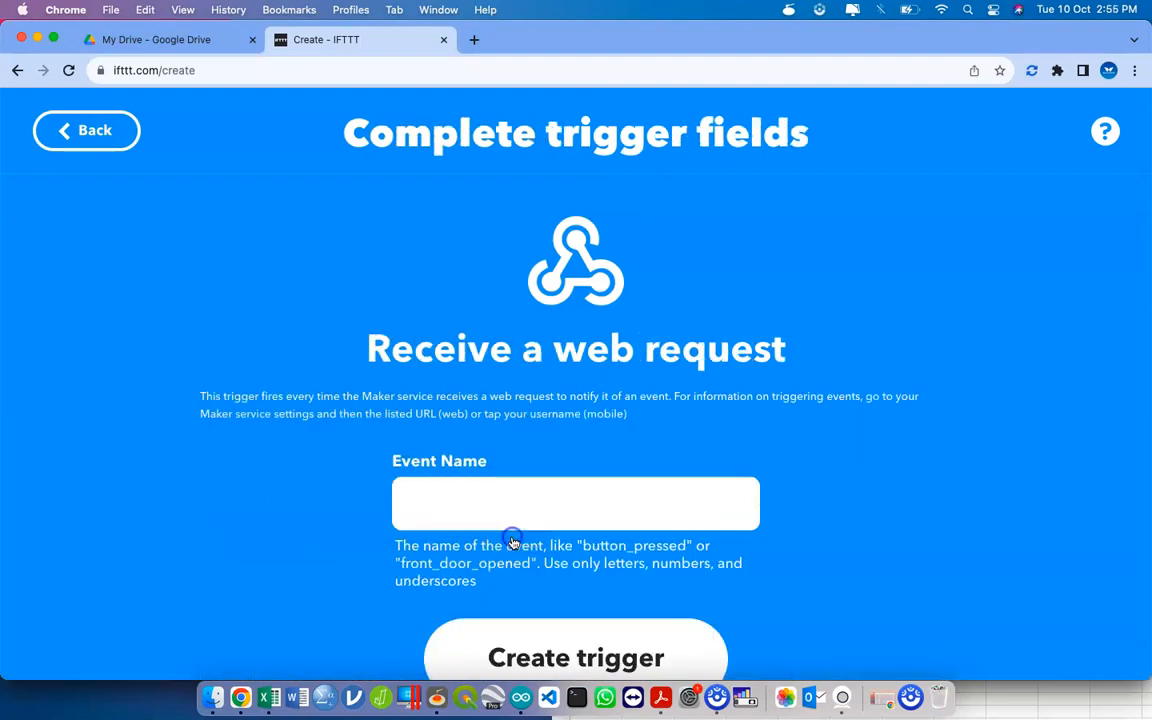
Step: Name the trigger's event ESP32Alert and create the trigger
click(479, 492)
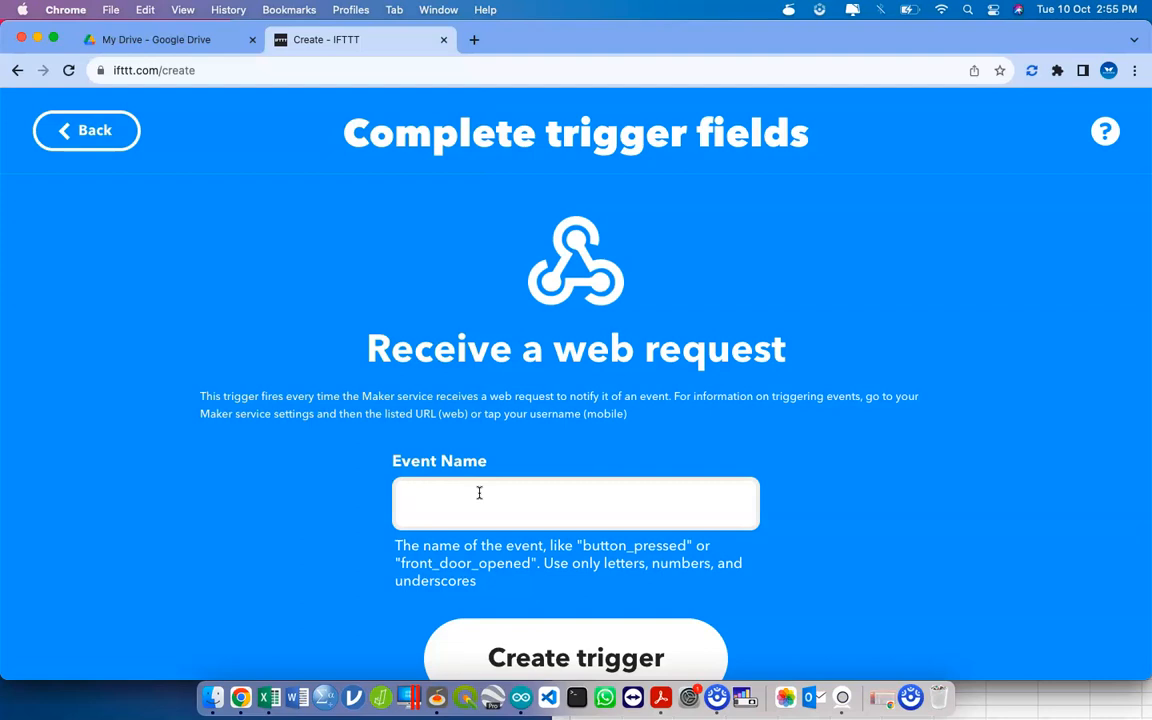
text(ESP32Alert)
click(597, 652)
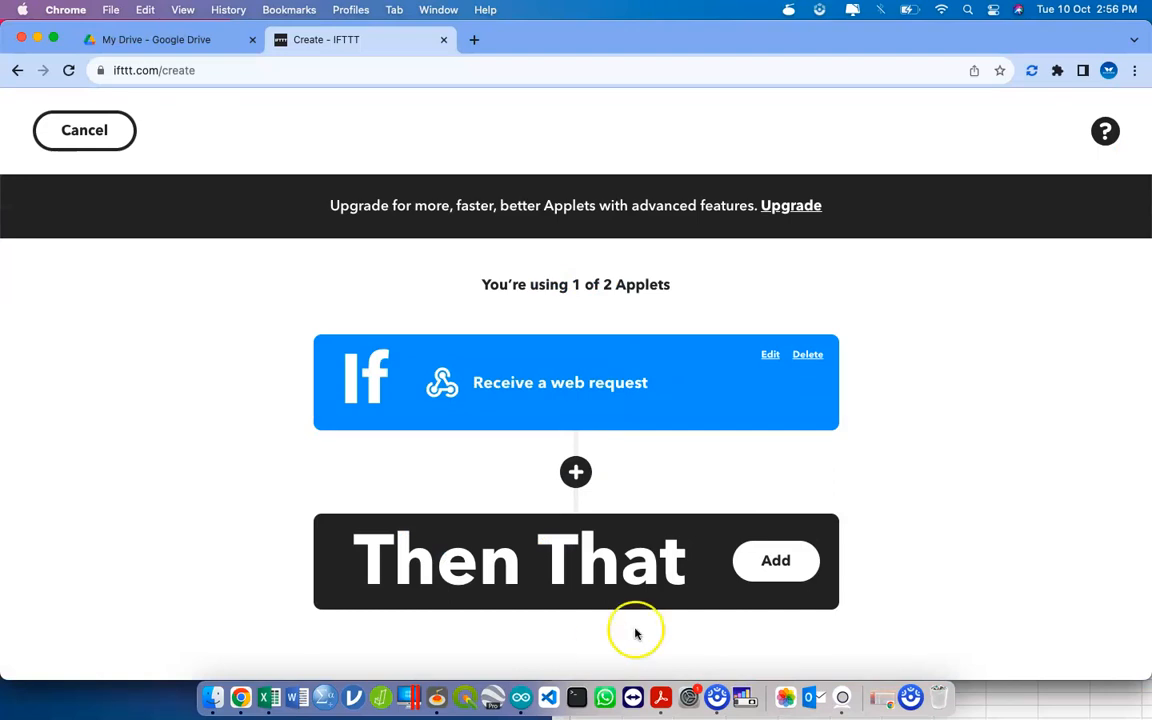
Step: Add a Then That service to the Applet by searching for "noti" and choosing Notifications
click(766, 570)
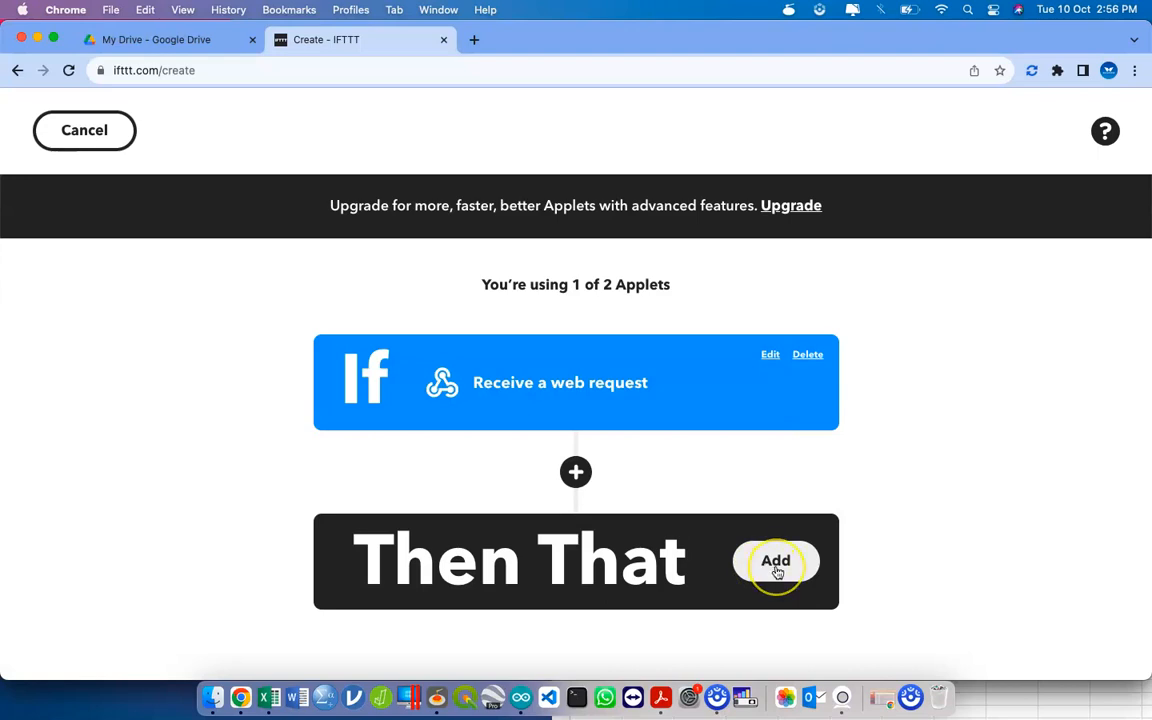
click(776, 571)
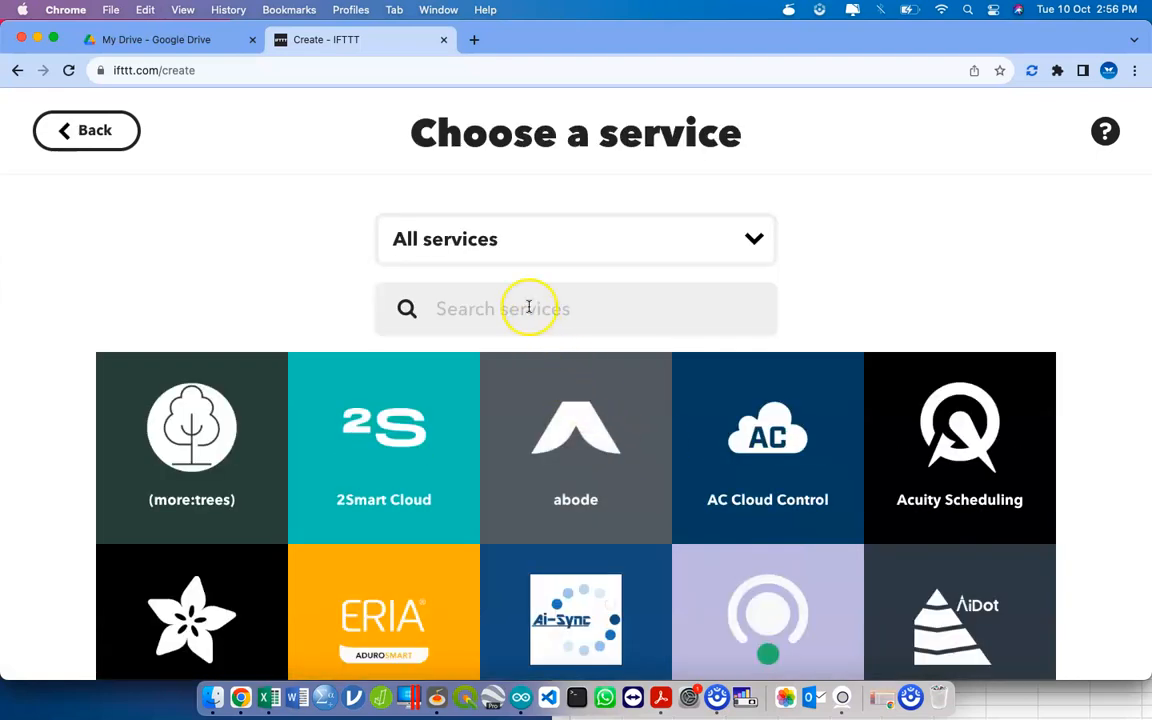
click(529, 307)
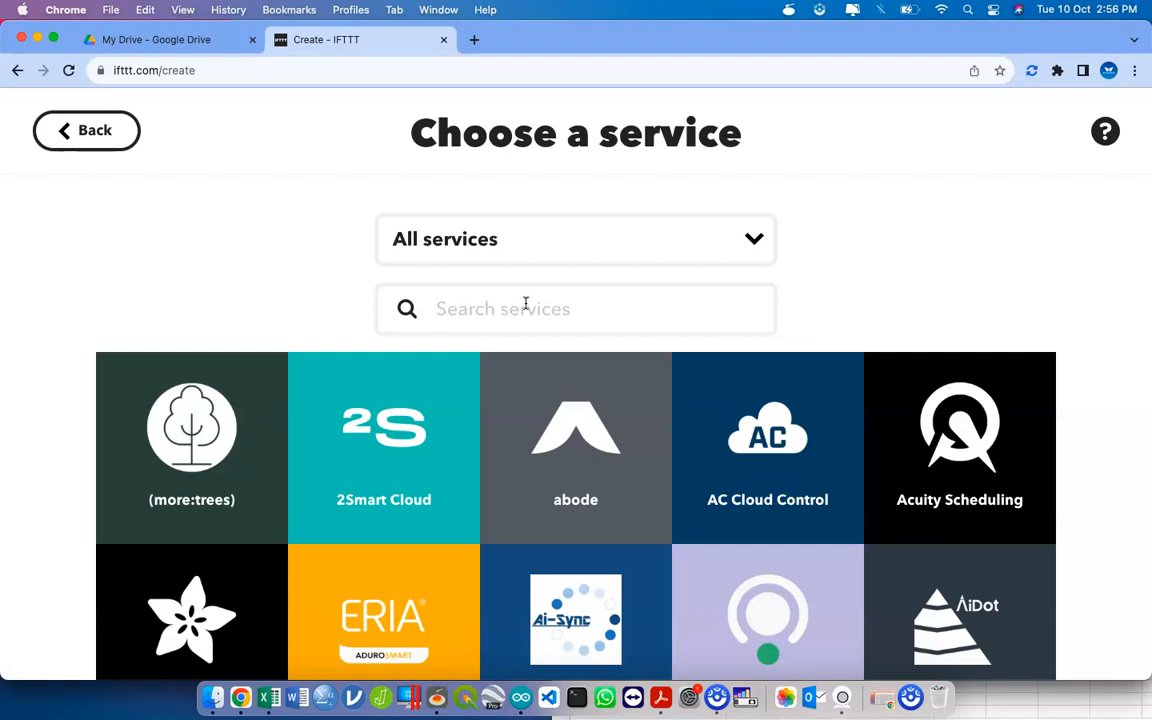
text(notig)
key(BackSpace)
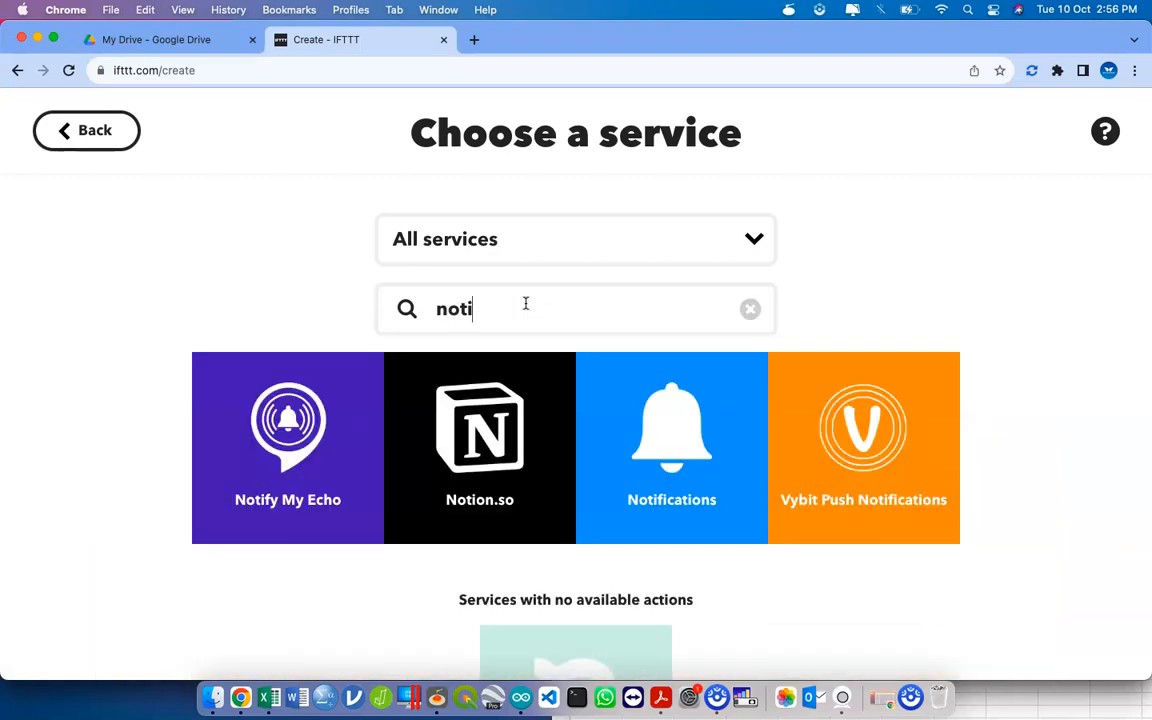
click(679, 456)
Step: Choose Send a notification from the IFTTT app as the Notifications action
scroll(679, 456, down, 2)
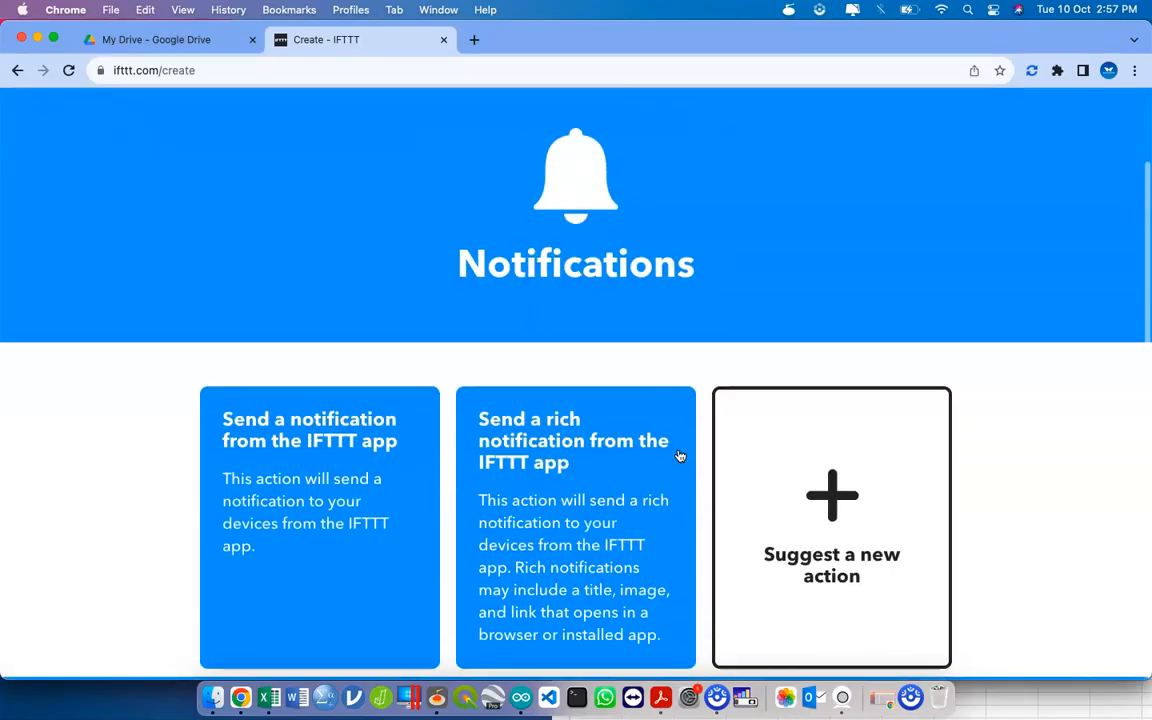
click(320, 443)
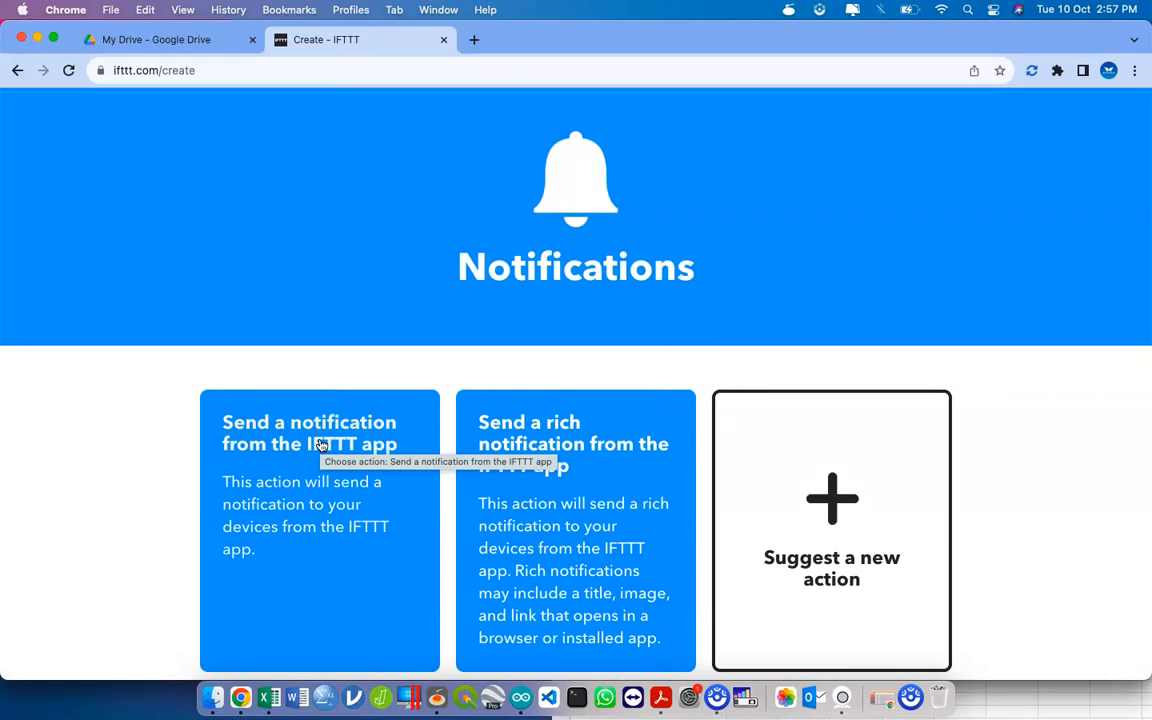
click(320, 445)
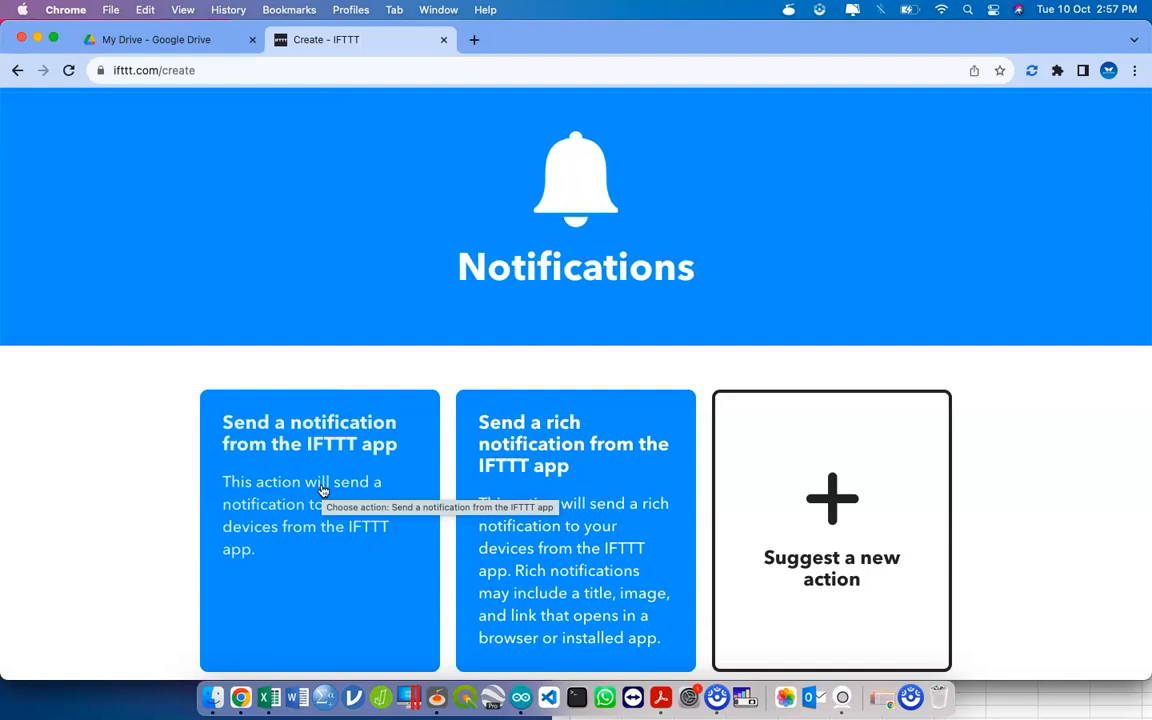
click(323, 491)
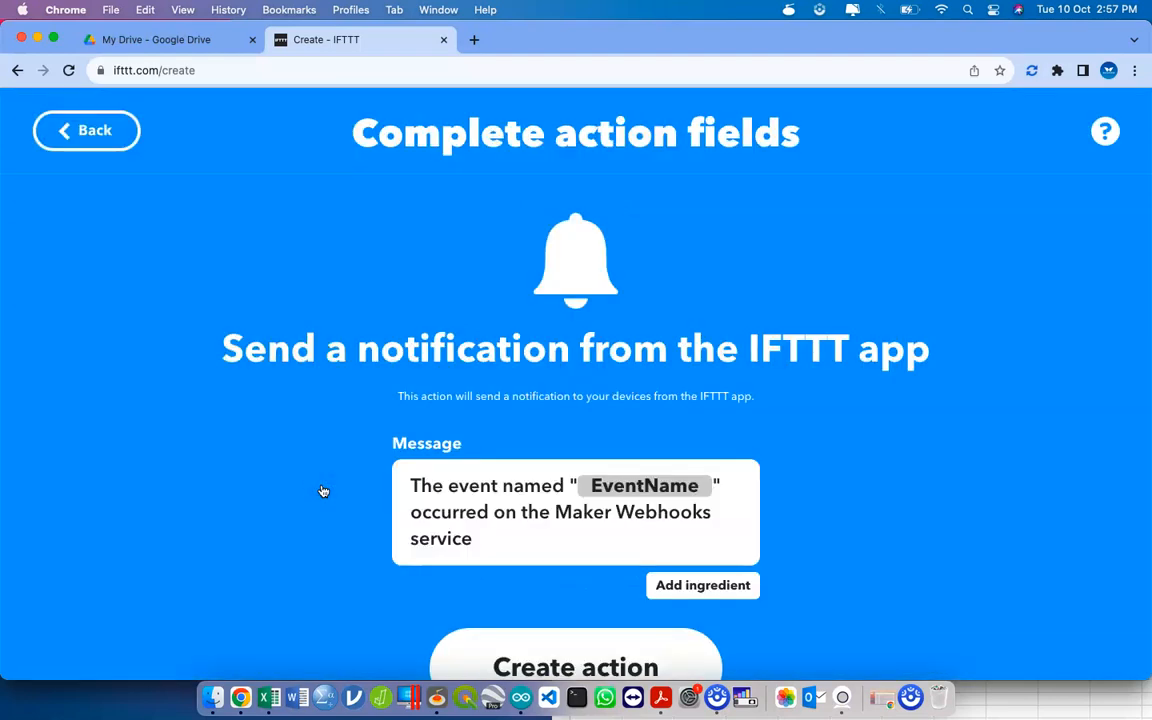
Step: Replace "The event named" at the start of the notification message with "Peristiwa berikut BERLAKU"
scroll(322, 491, down, 1)
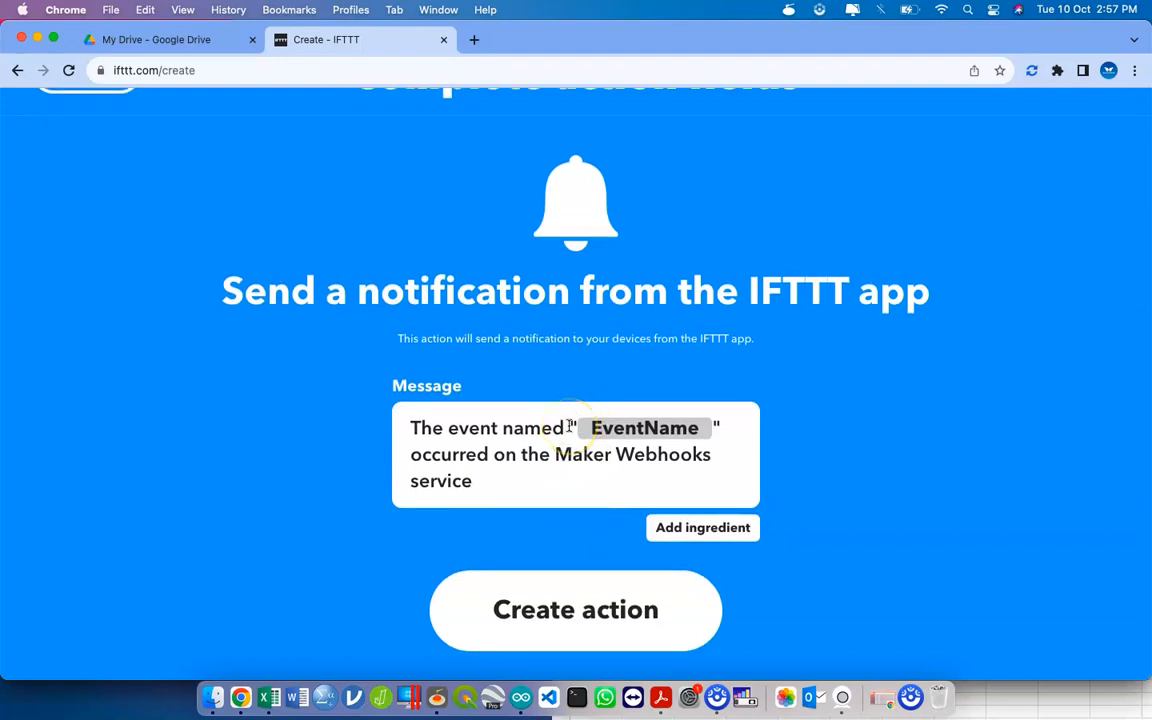
click(569, 427)
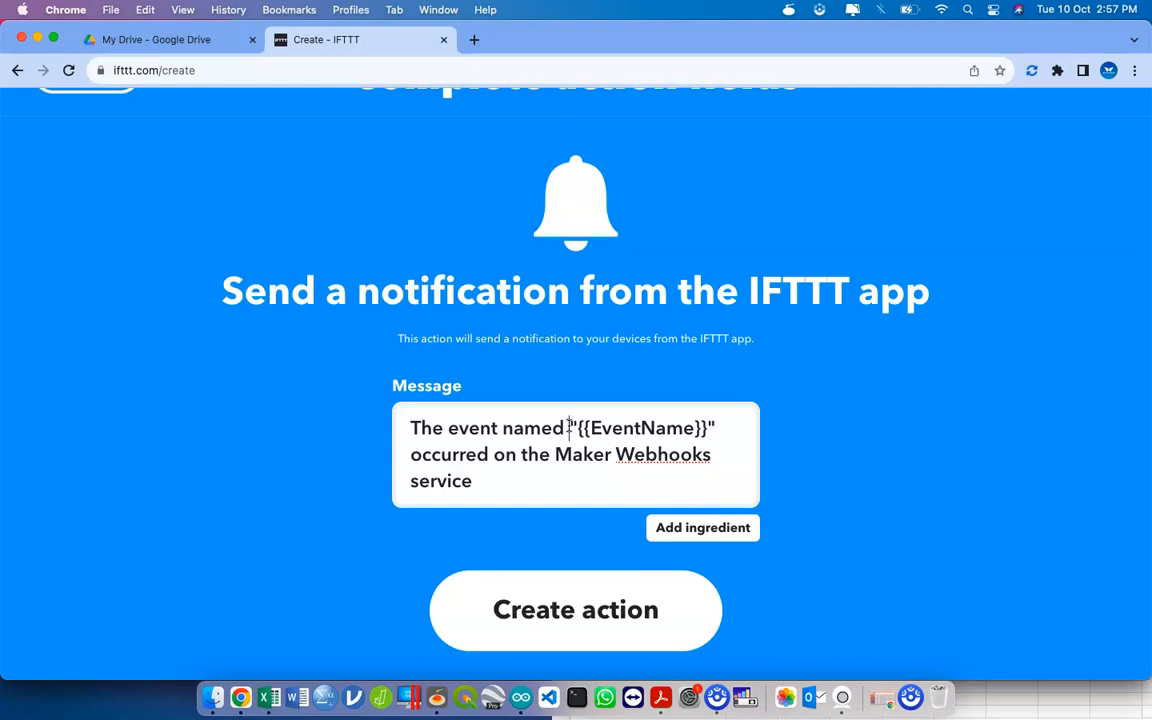
drag(568, 428, 410, 424)
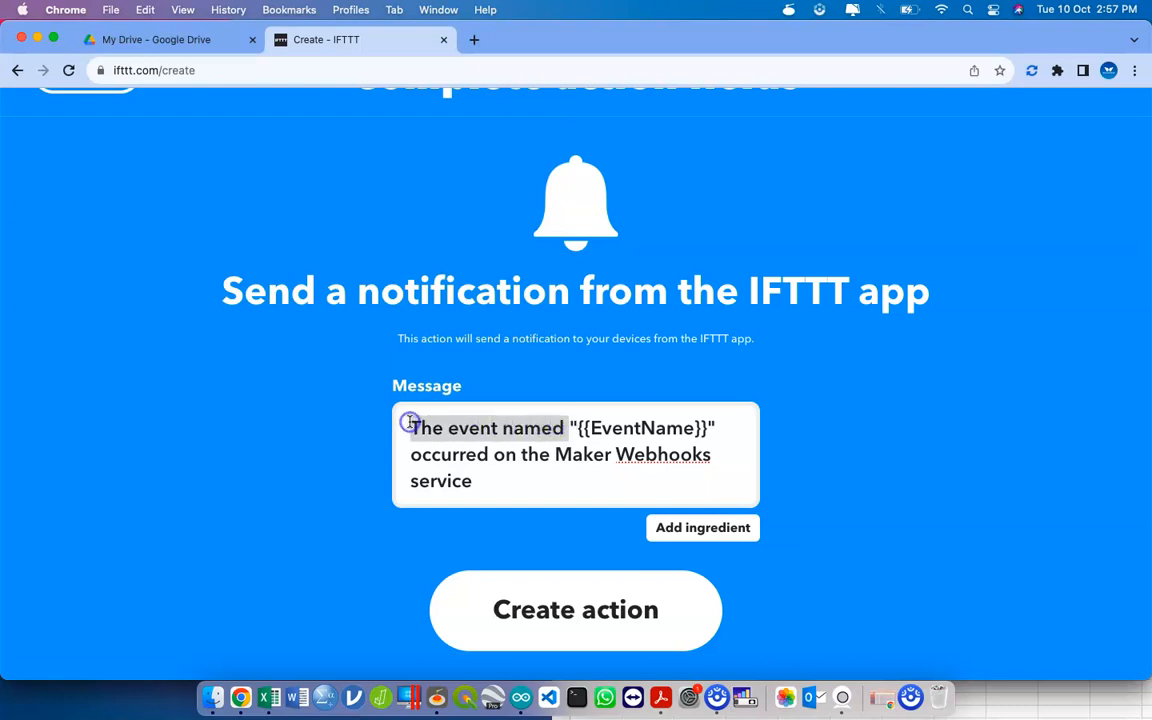
text(Peristimwa)
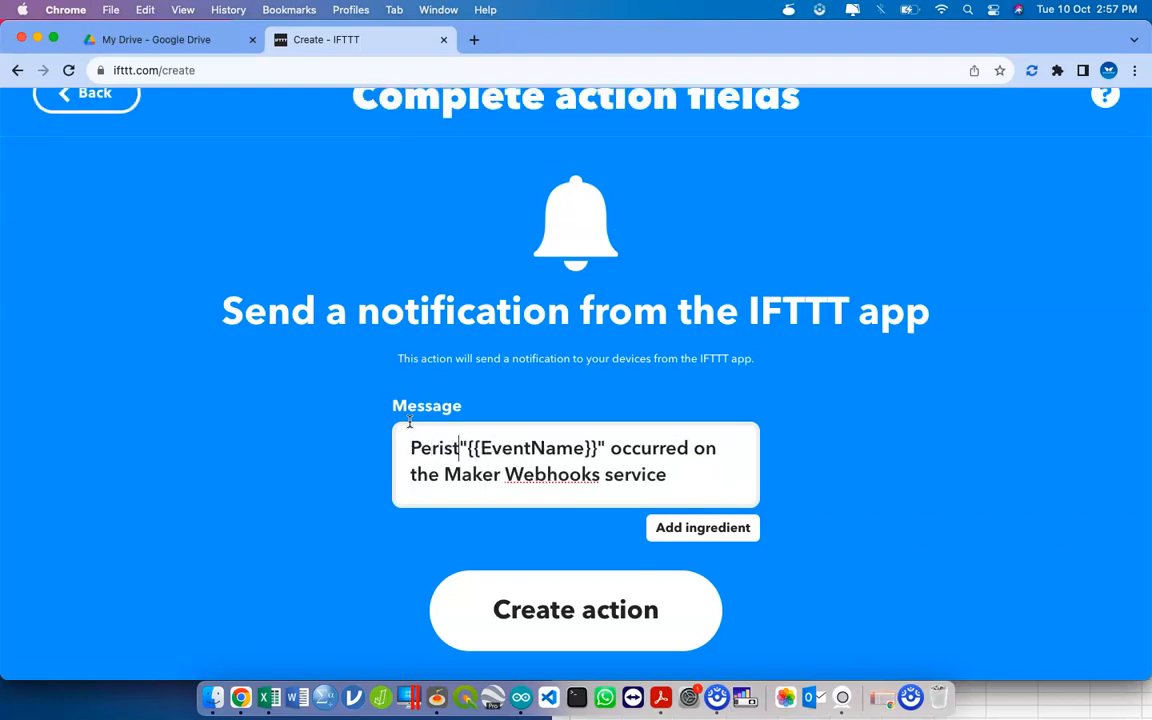
key(BackSpace)
key(BackSpace)
key(BackSpace)
key(BackSpace)
key(BackSpace)
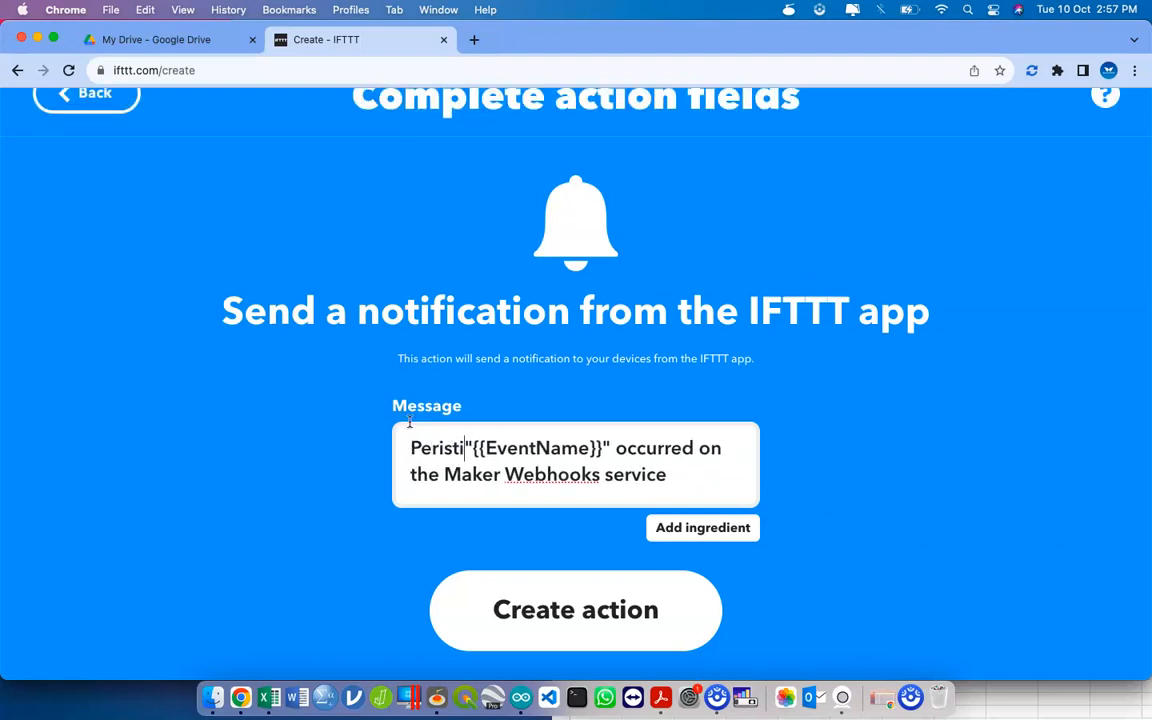
text(iwa berikut )
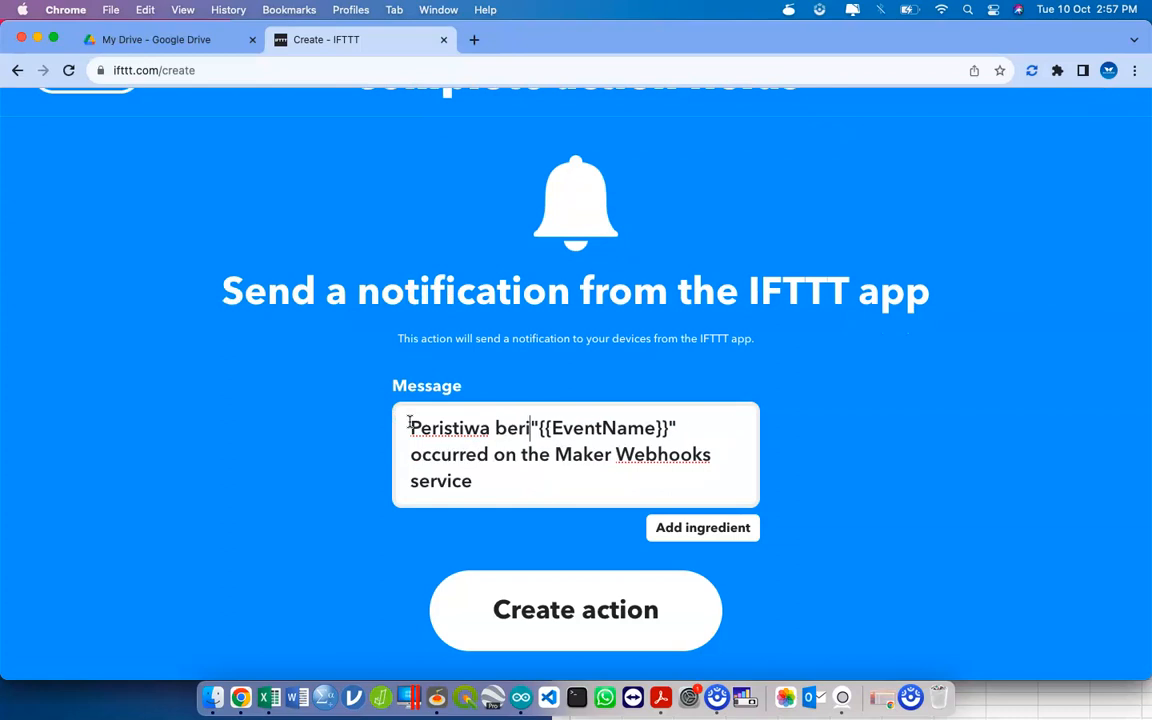
text(BERLAKU)
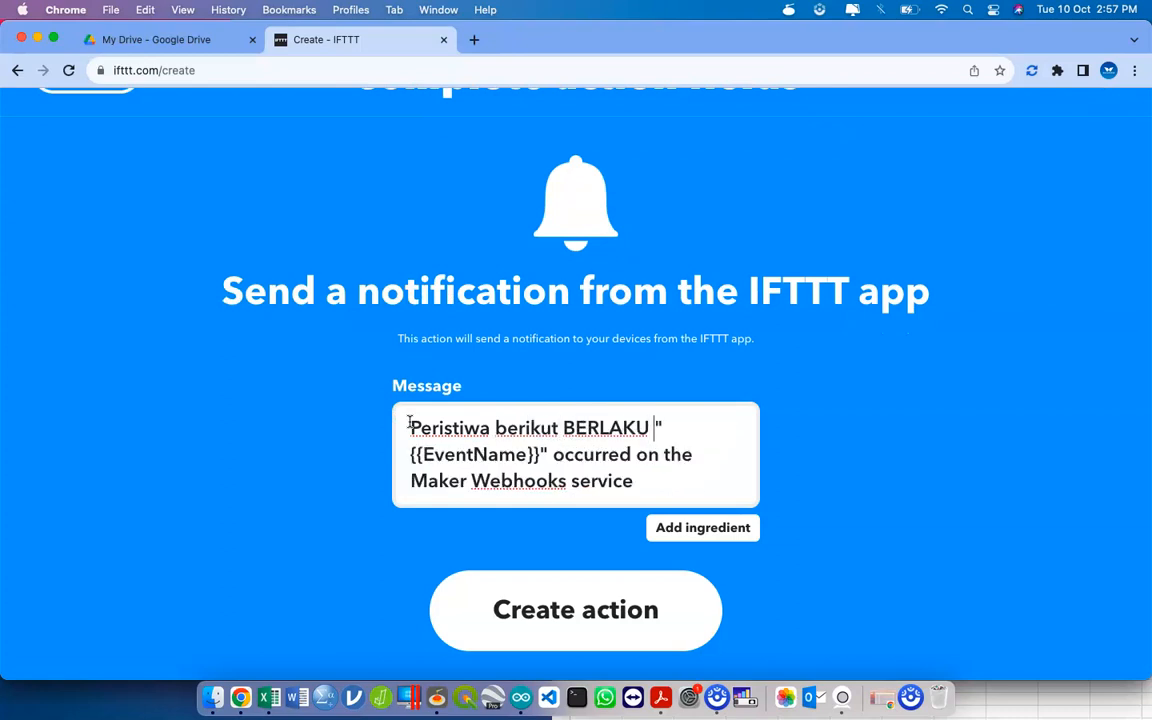
Step: Replace "occurred on the Maker Webhooks service" after the EventName ingredient in the message with a dash
key(Left)
key(Left)
key(Left)
key(Left)
key(Left)
key(Left)
key(Left)
key(Left)
key(Left)
key(Left)
key(shift+Down)
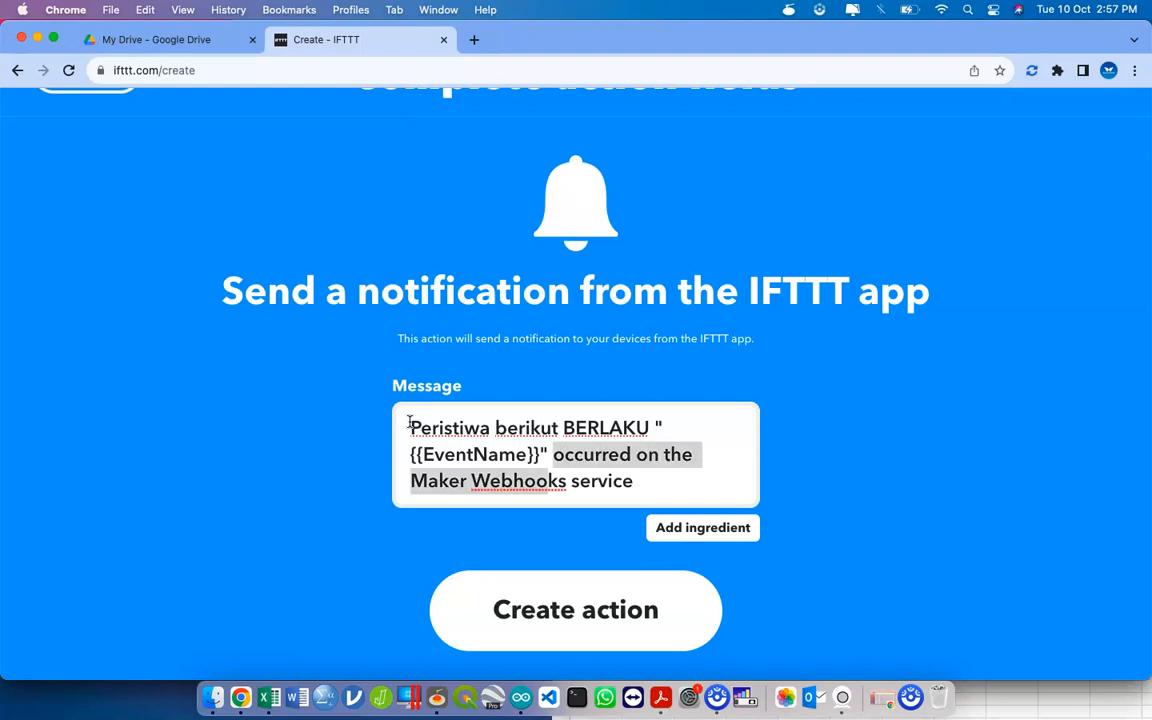
key(shift+End)
key(BackSpace)
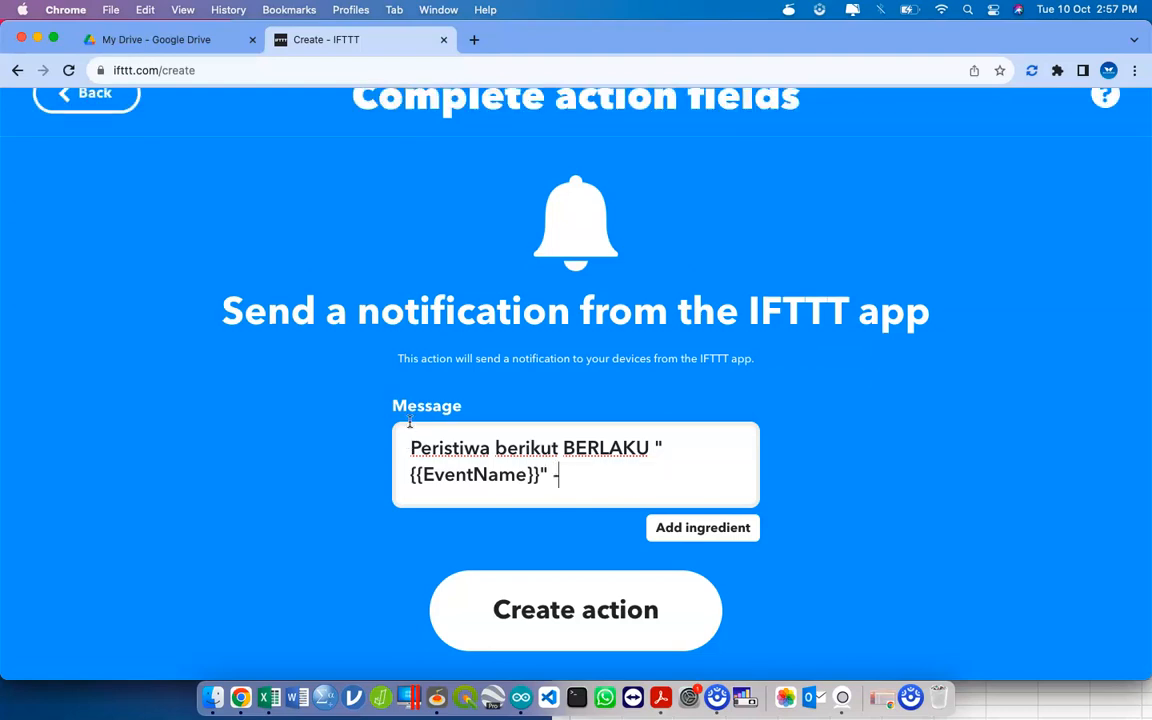
text(Data )
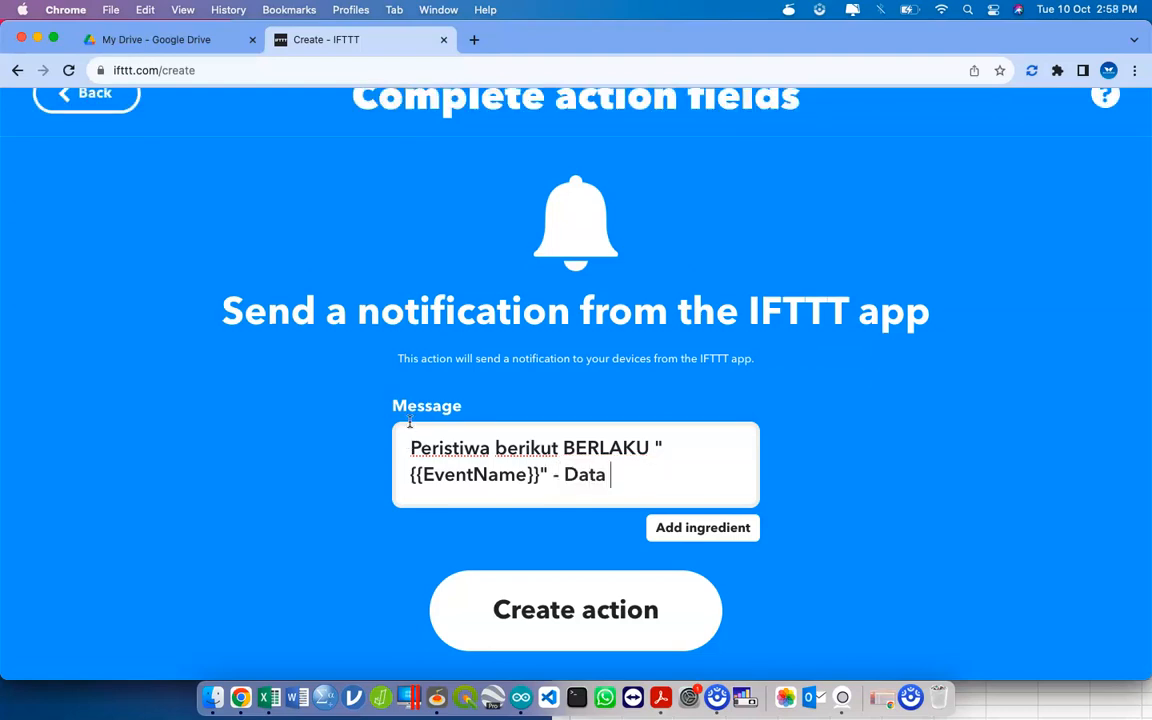
text(lebih da)
key(BackSpace)
key(BackSpace)
key(BackSpace)
key(BackSpace)
key(BackSpace)
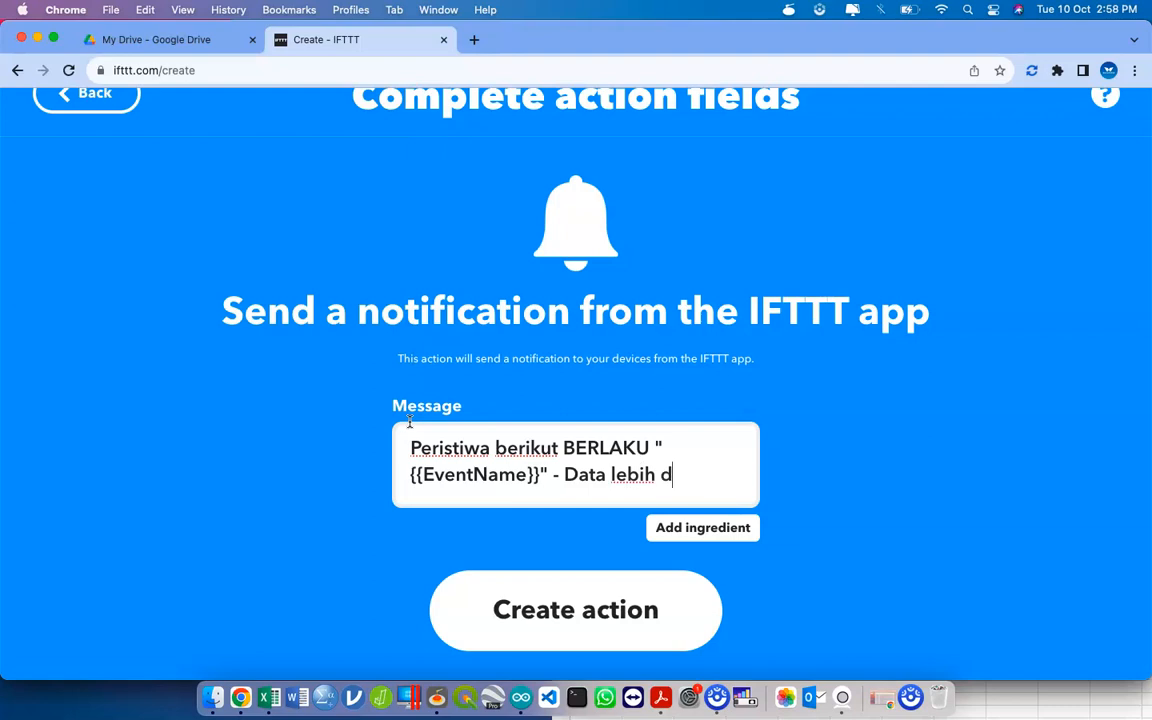
key(BackSpace)
key(BackSpace)
key(BackSpace)
key(BackSpace)
key(BackSpace)
key(BackSpace)
key(BackSpace)
key(BackSpace)
Step: Append "Rekod Data" after the dash at the end of the notification message
text(Rekod Data )
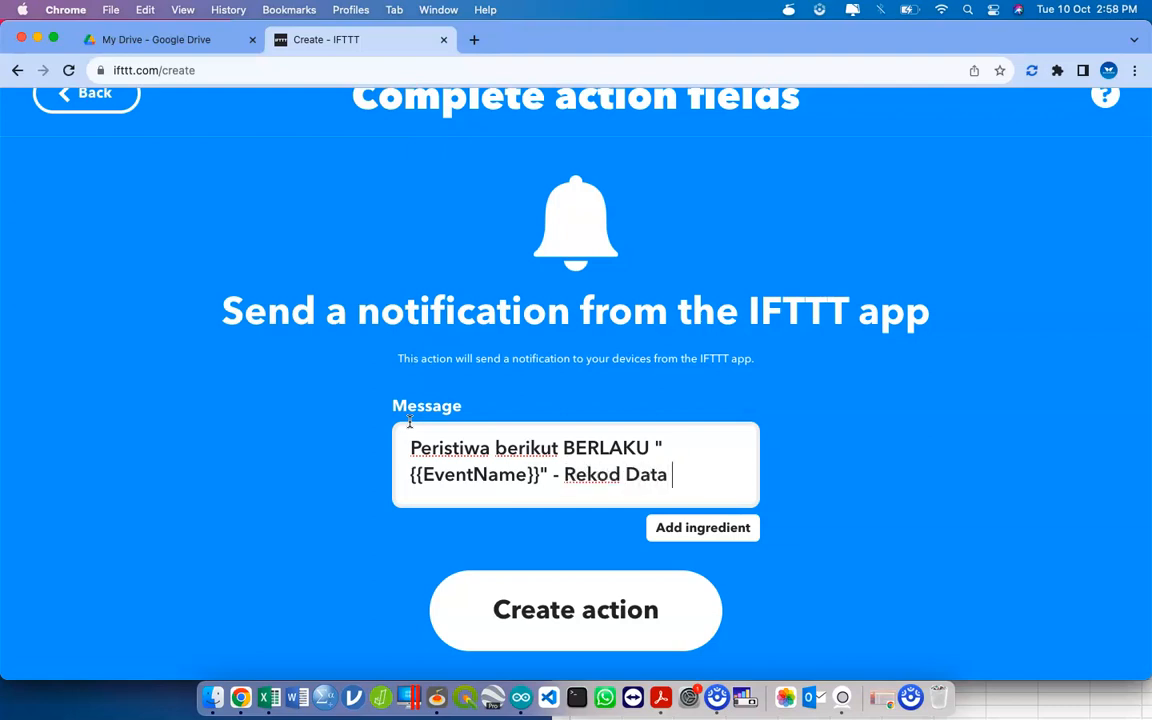
text(Kurang Dari)
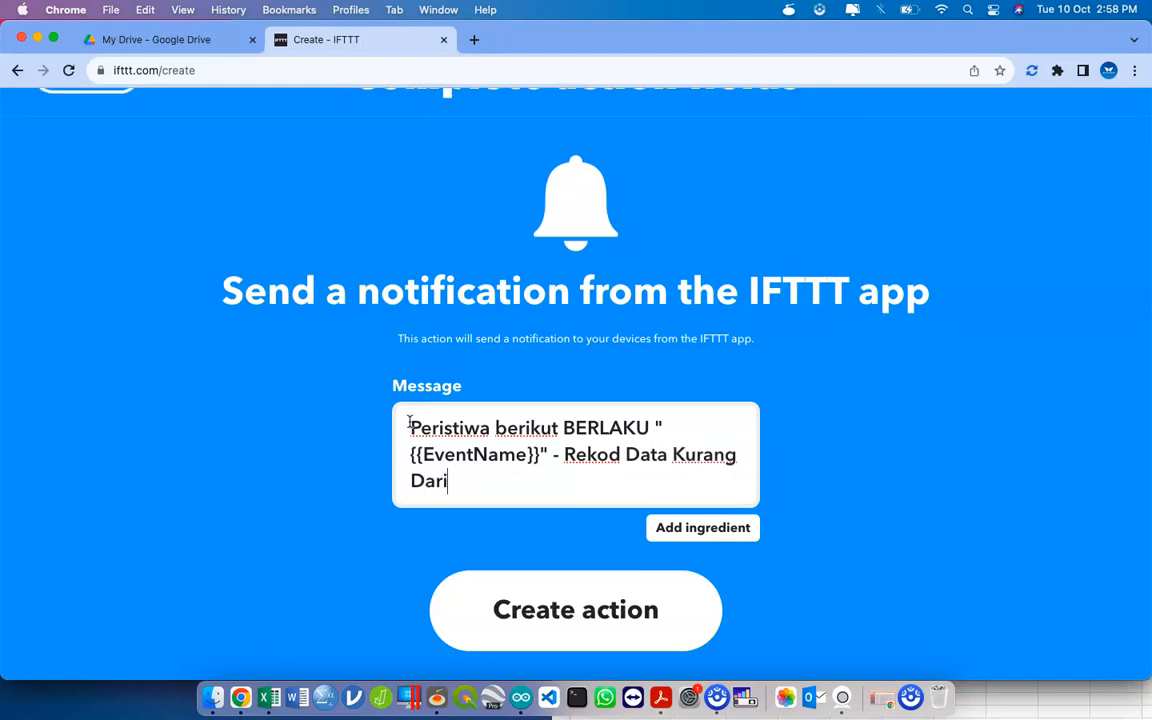
key(BackSpace)
key(BackSpace)
key(BackSpace)
key(BackSpace)
key(BackSpace)
key(BackSpace)
key(BackSpace)
key(BackSpace)
key(BackSpace)
key(BackSpace)
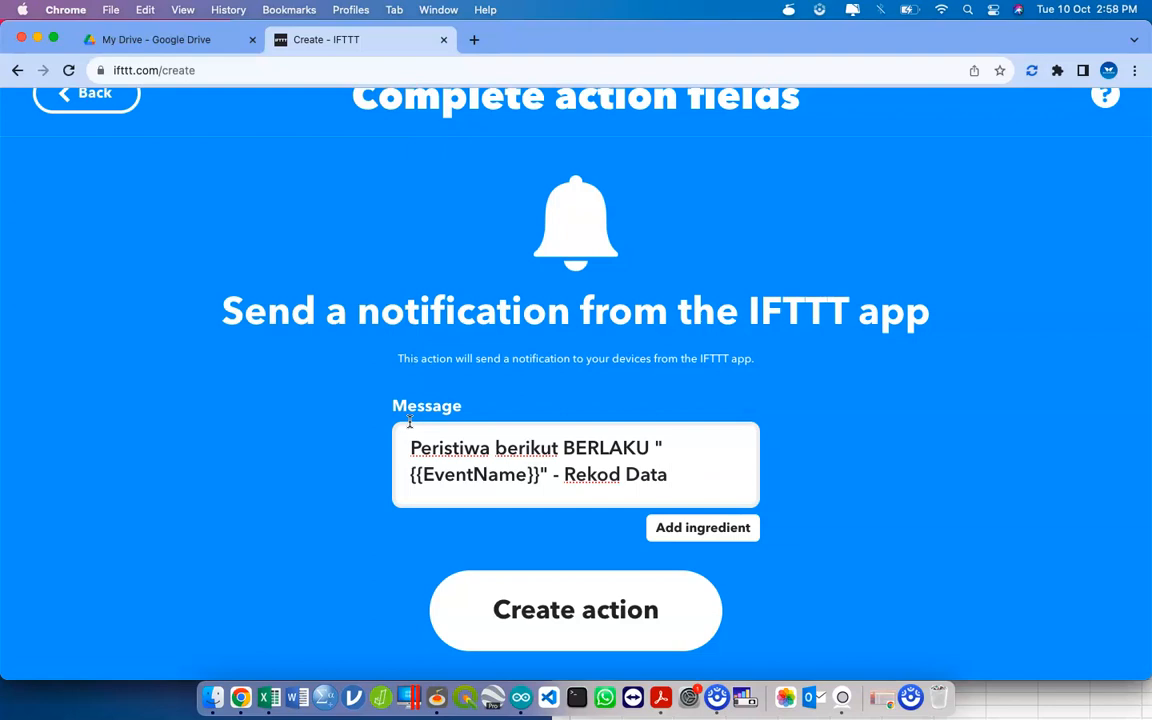
Step: Append "Menunjukkan Risiko" after "Rekod Data" at the end of the notification message
text(Menunjuk)
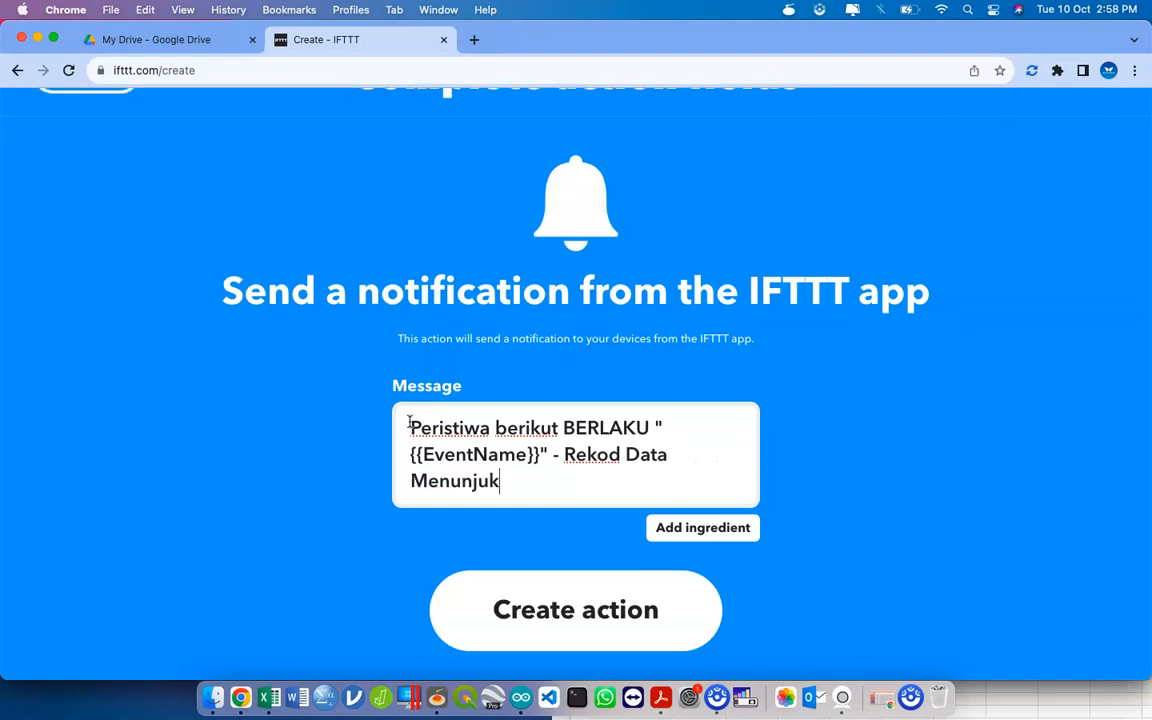
text(kan Risiko)
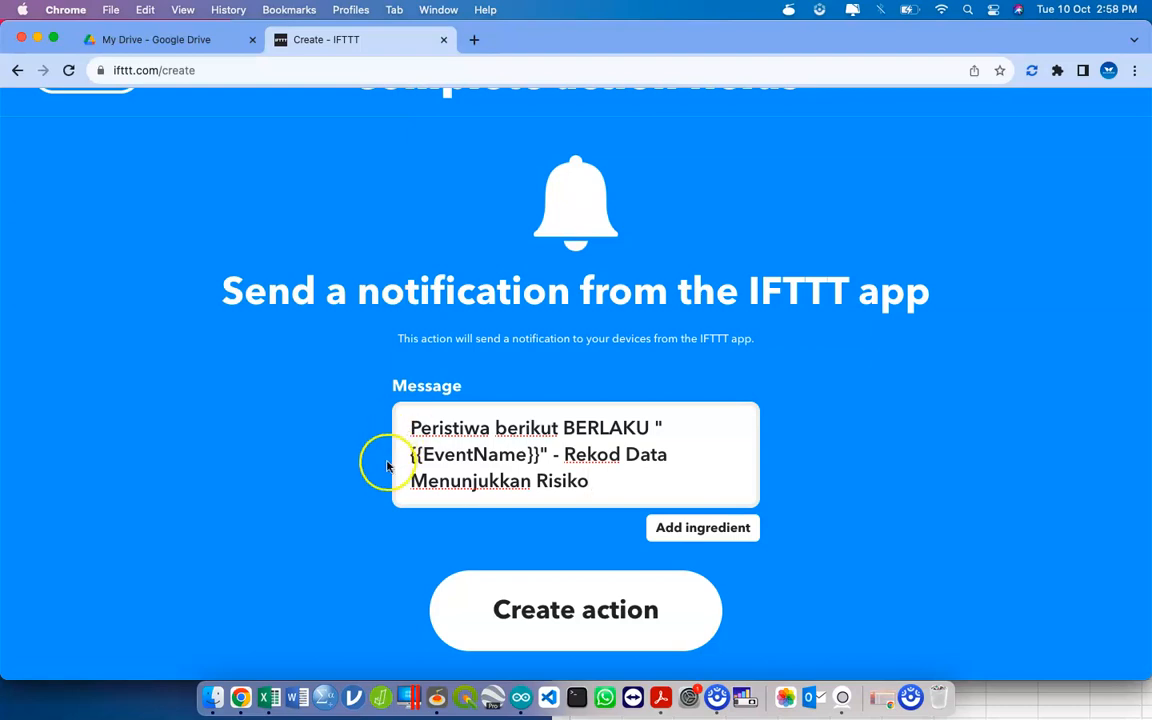
click(599, 489)
click(558, 428)
key(BackSpace)
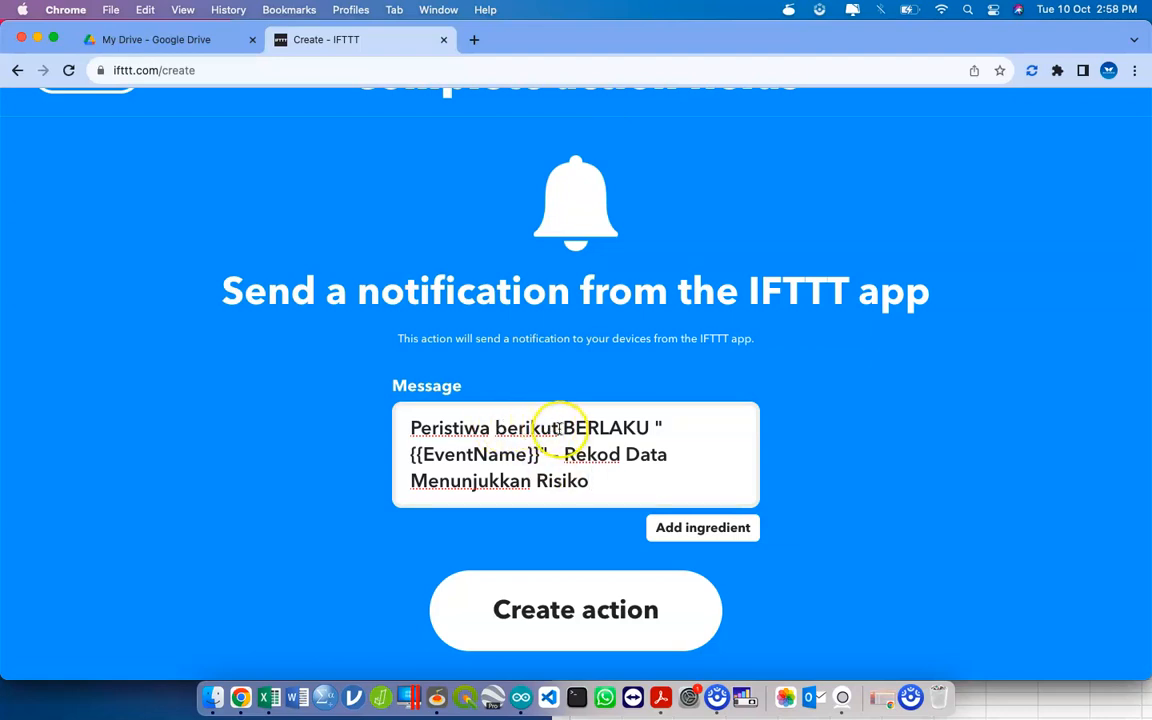
key(super+z)
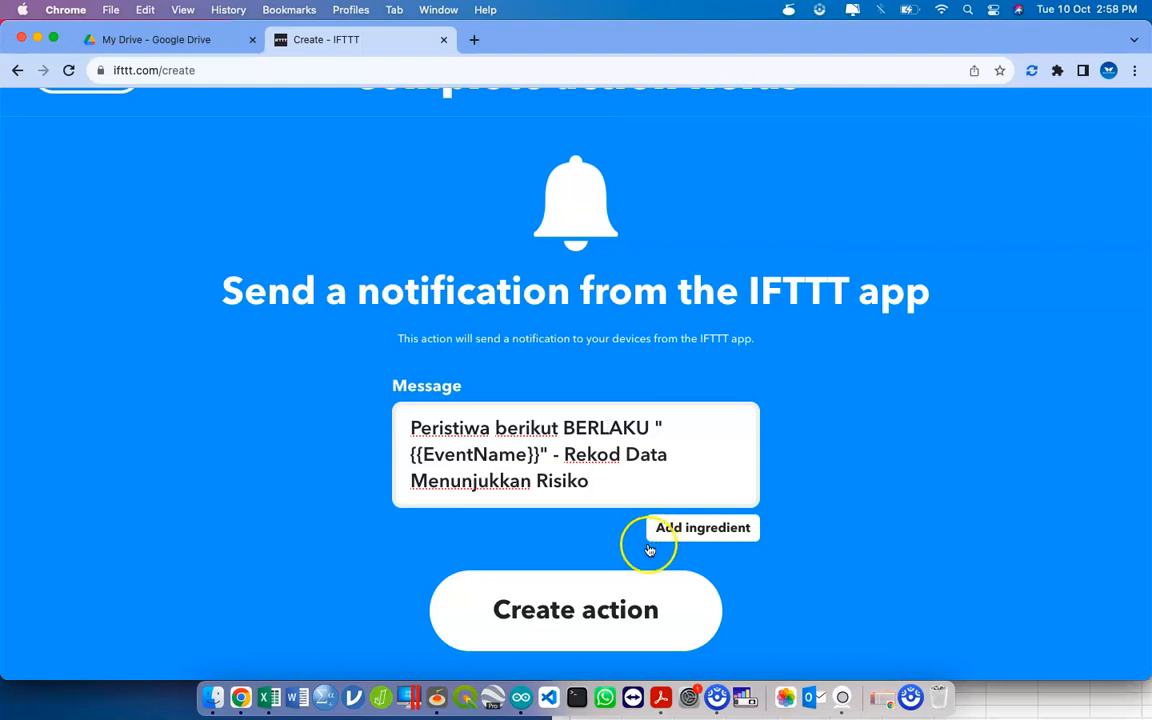
Step: Create the notification action and continue to the Applet's final review
click(558, 626)
click(595, 418)
scroll(601, 427, down, 3)
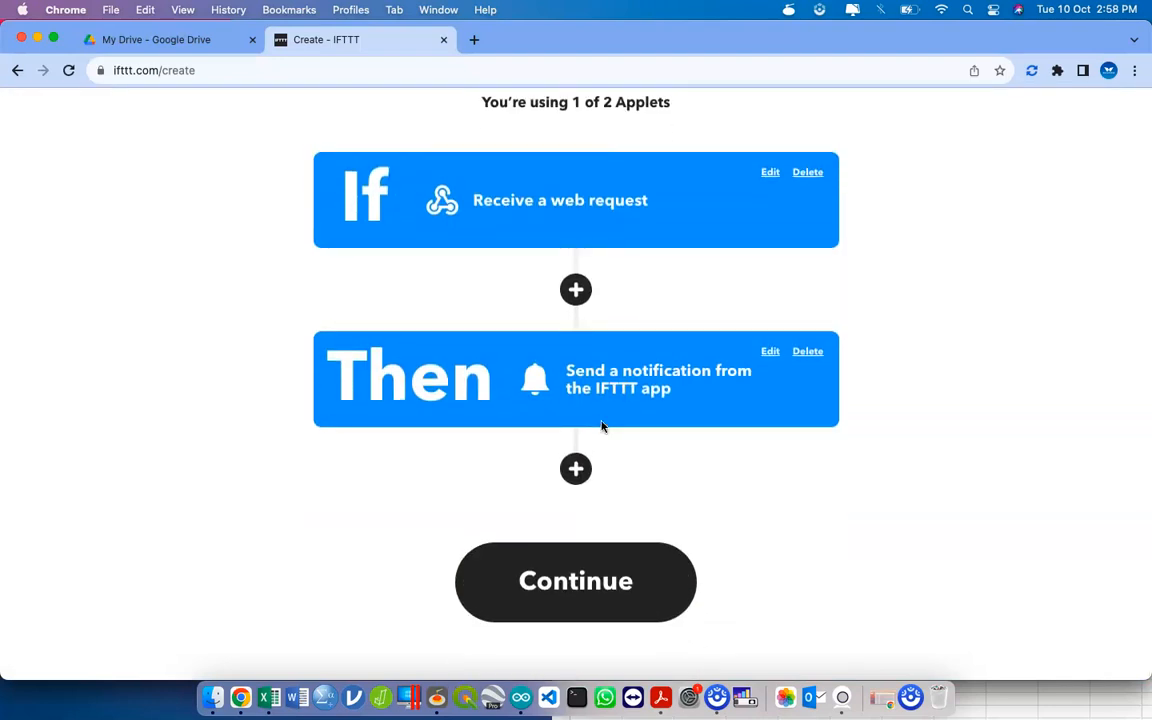
click(591, 578)
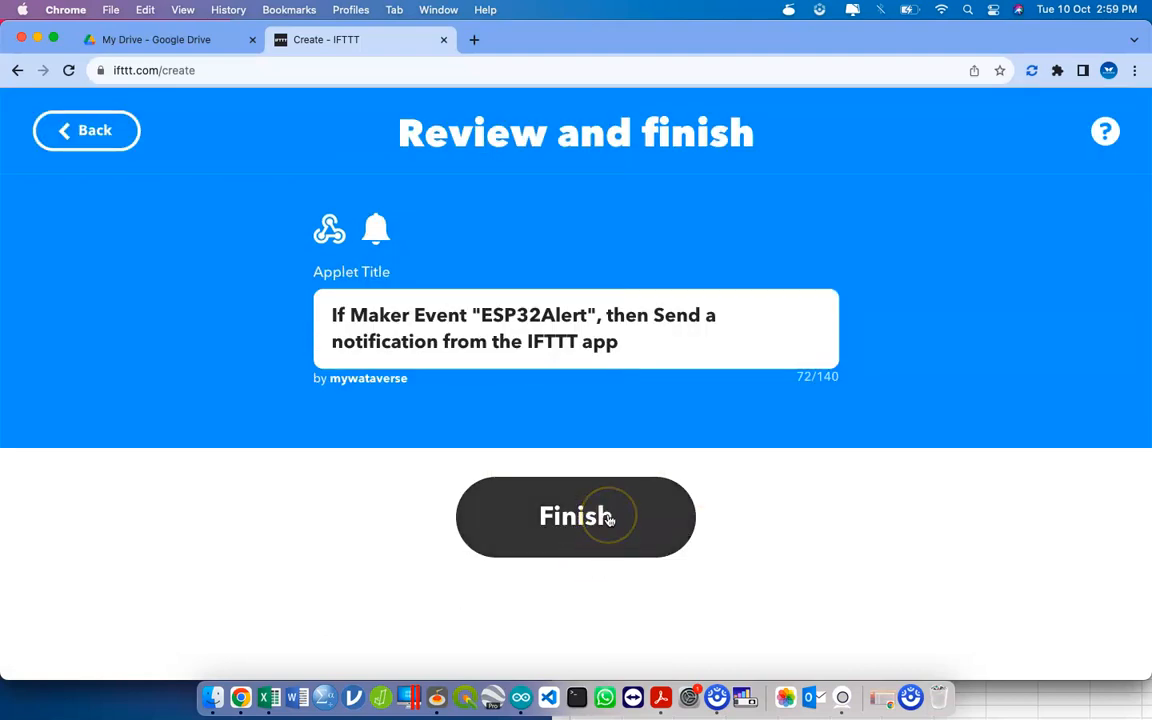
Step: Title the Applet "Jika Cahaya Kurang, Maka Dapat Amaran Risiko Kesihatan" and finish creating it
triple_click(337, 313)
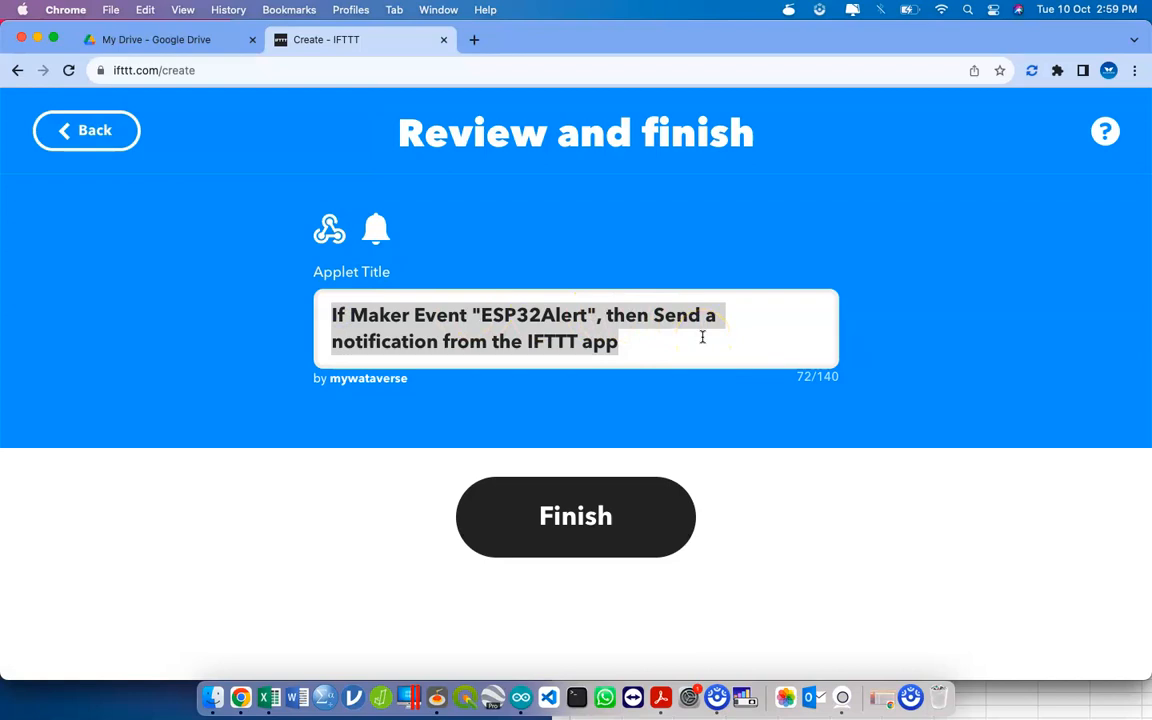
text(Jika C)
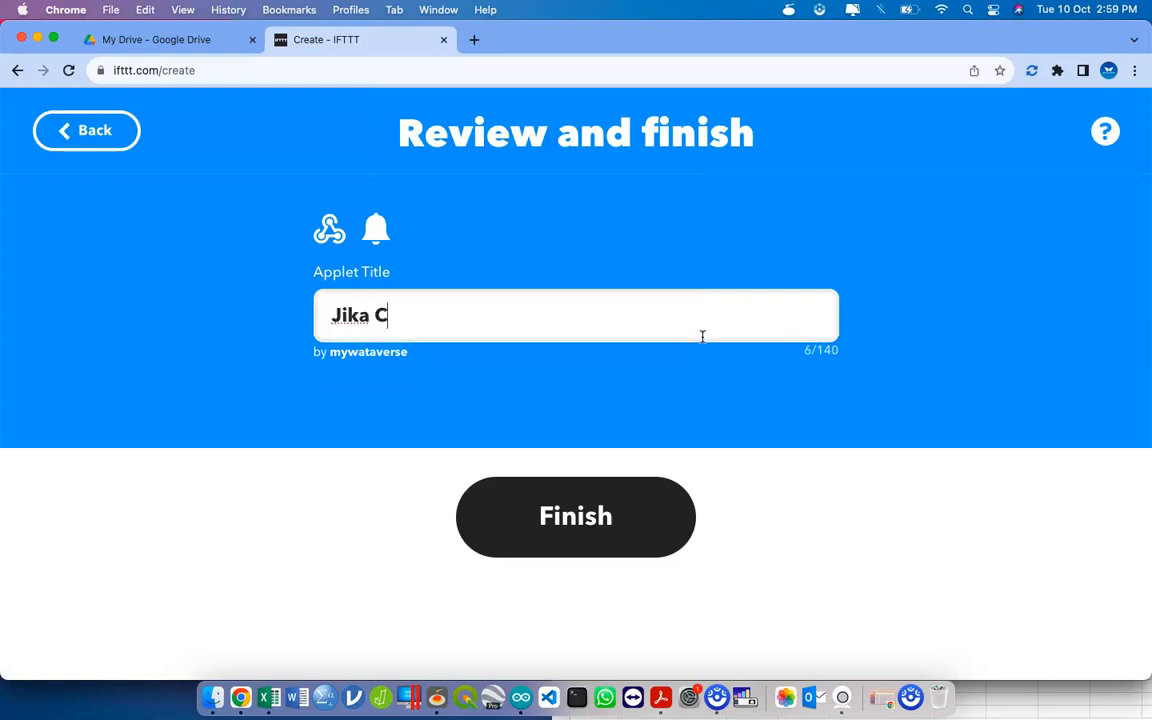
text(ahaya Kurang)
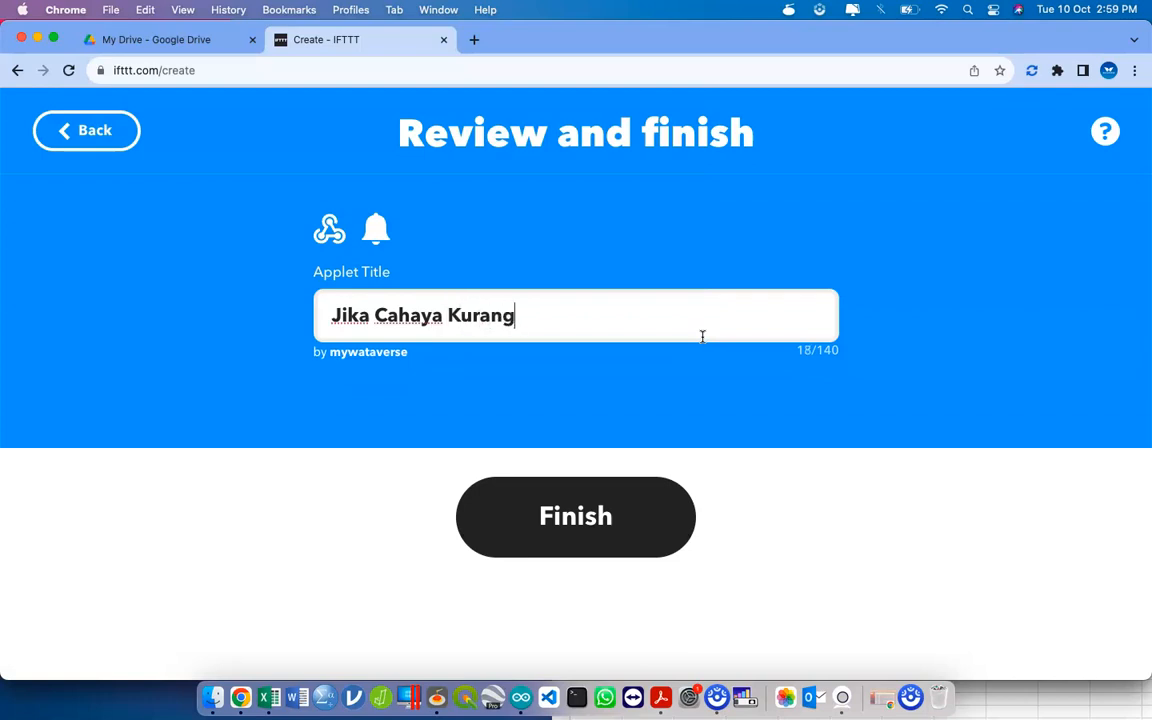
text(, Maka Dapat )
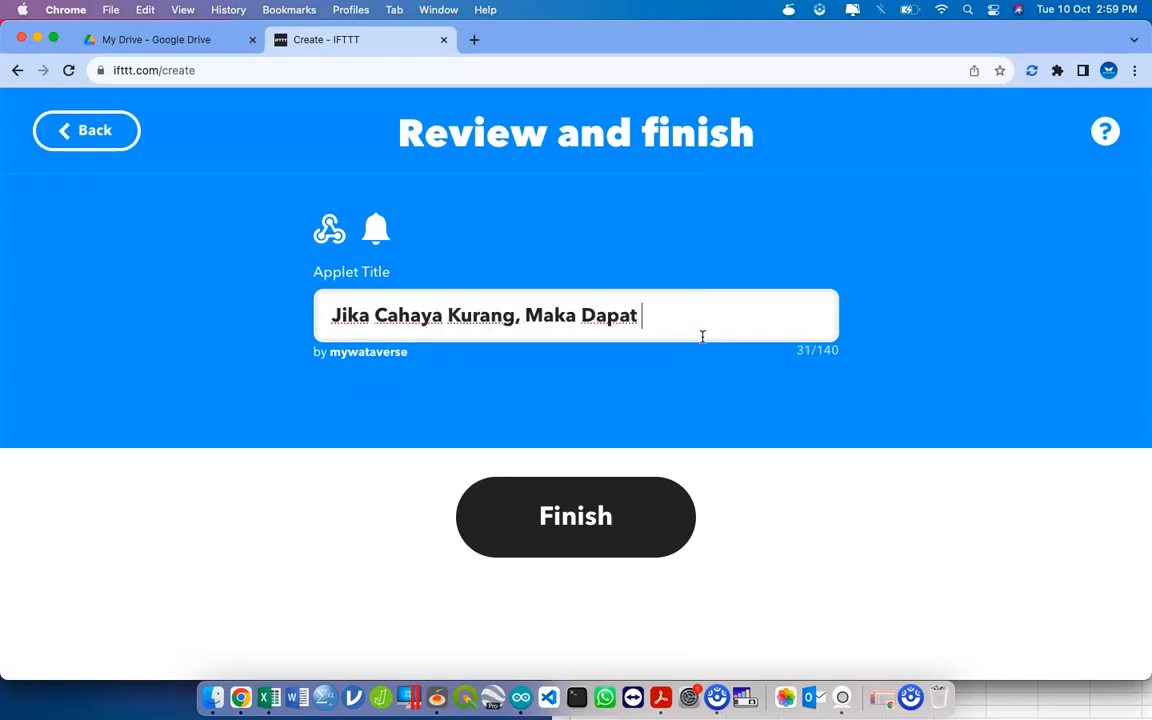
text(Amaran Risiko Kesihatan)
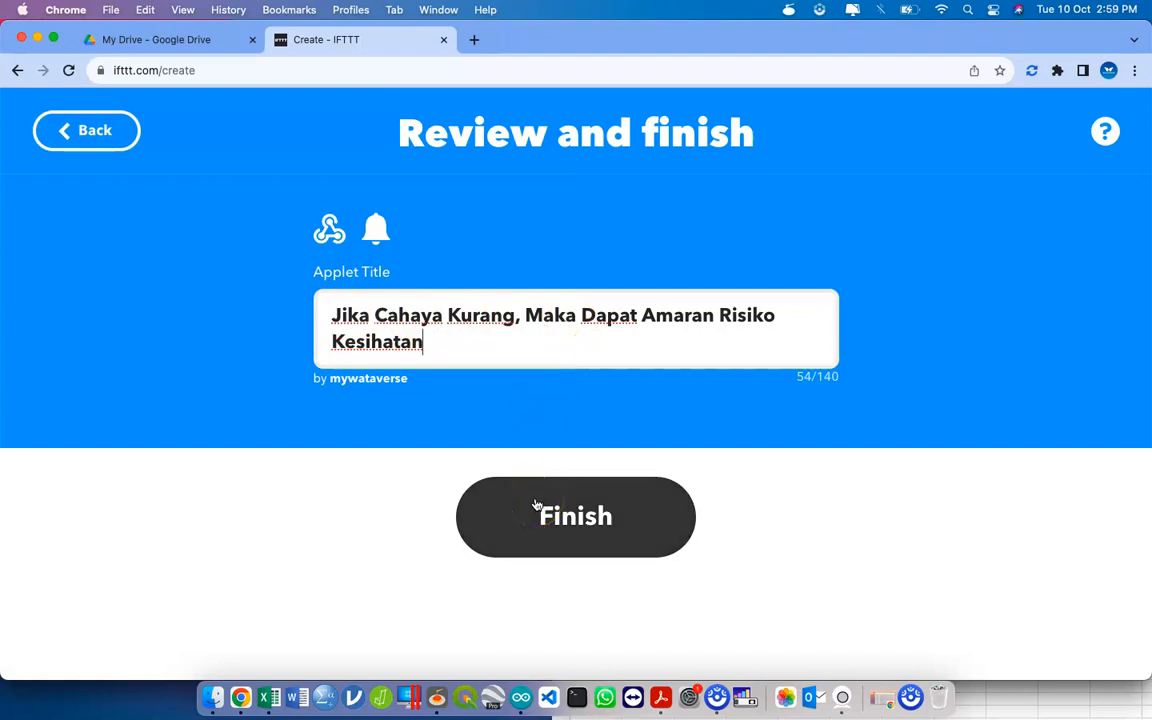
click(558, 530)
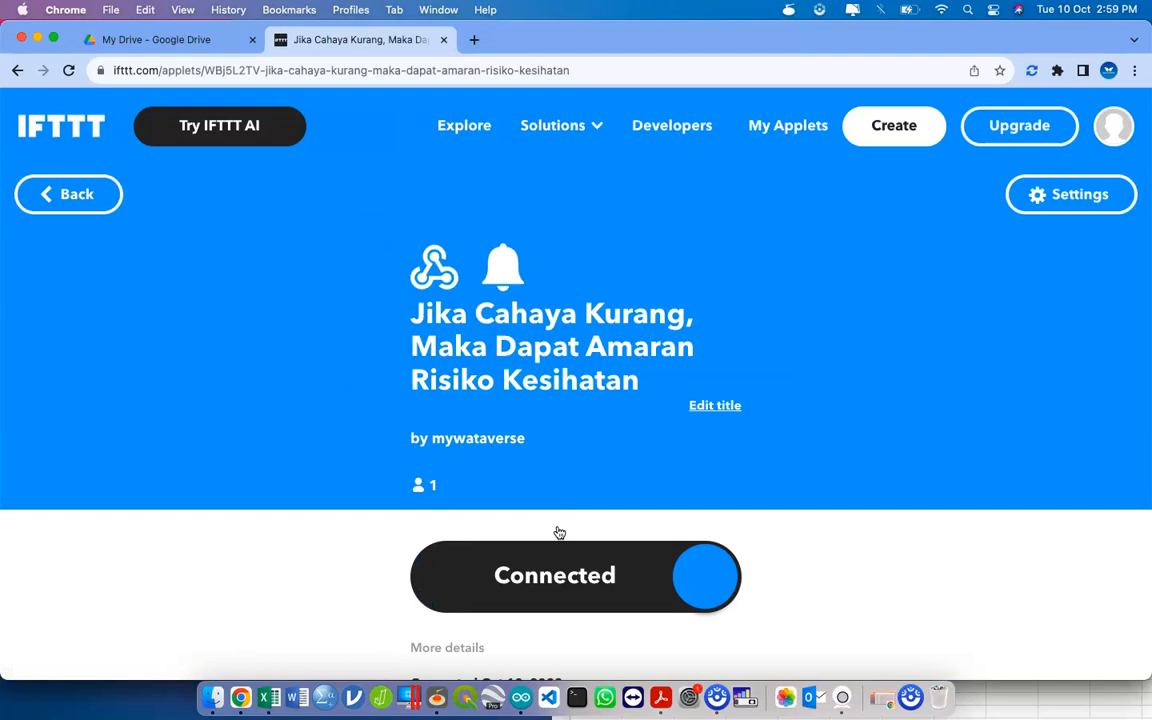
Step: Open the Webhooks service page from the account's list of services
scroll(559, 533, down, 1)
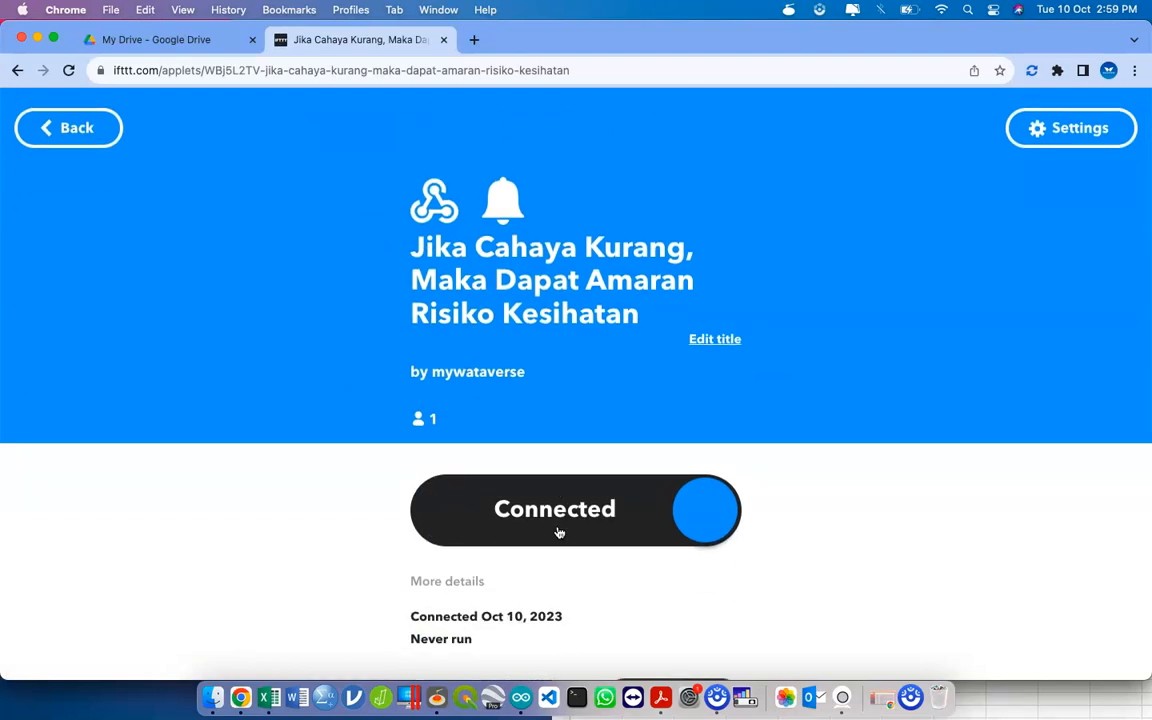
scroll(559, 533, down, 2)
scroll(559, 533, up, 3)
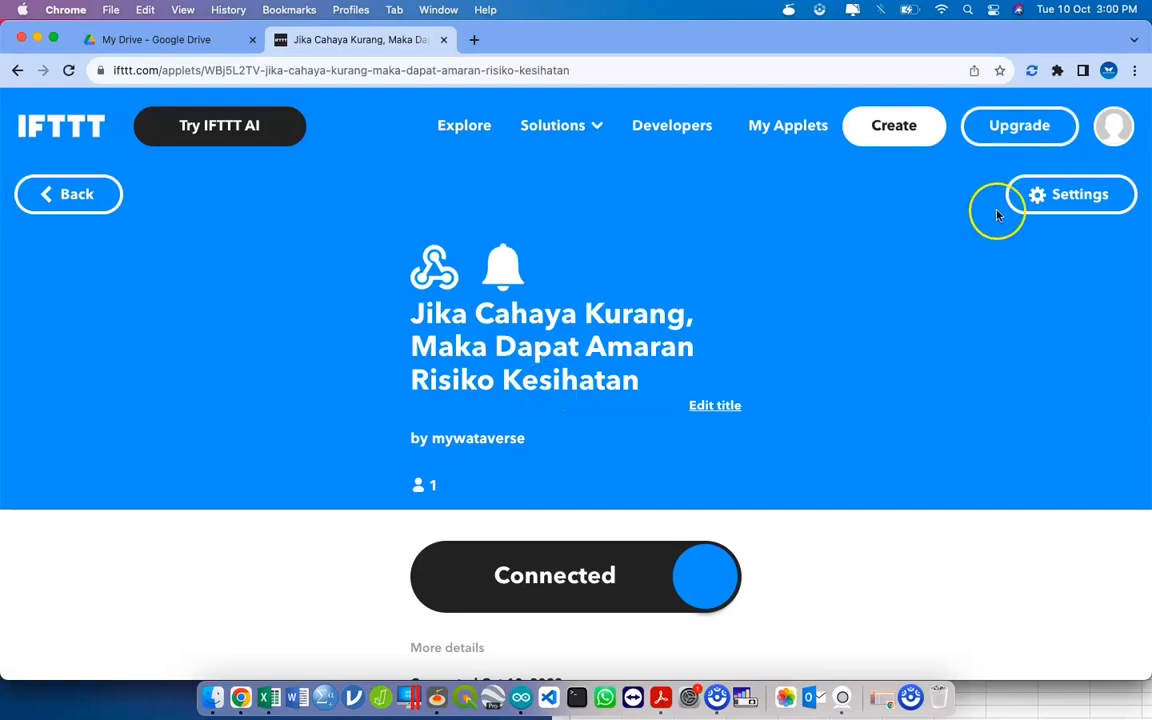
click(1112, 138)
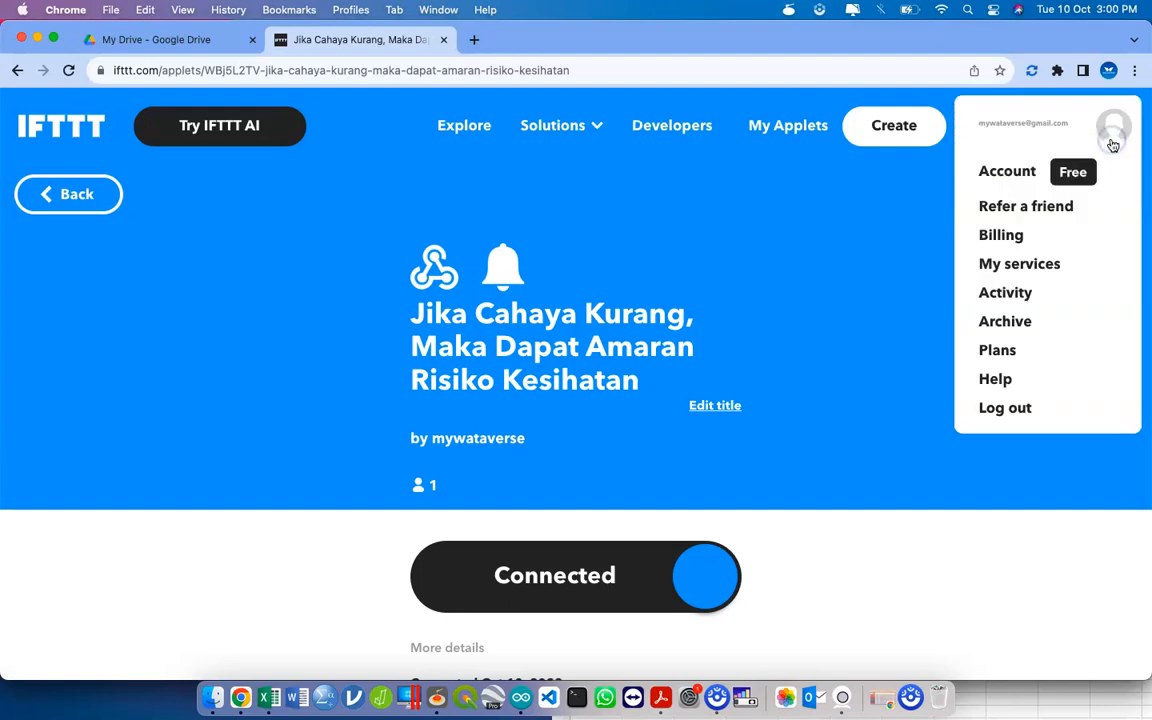
click(1075, 265)
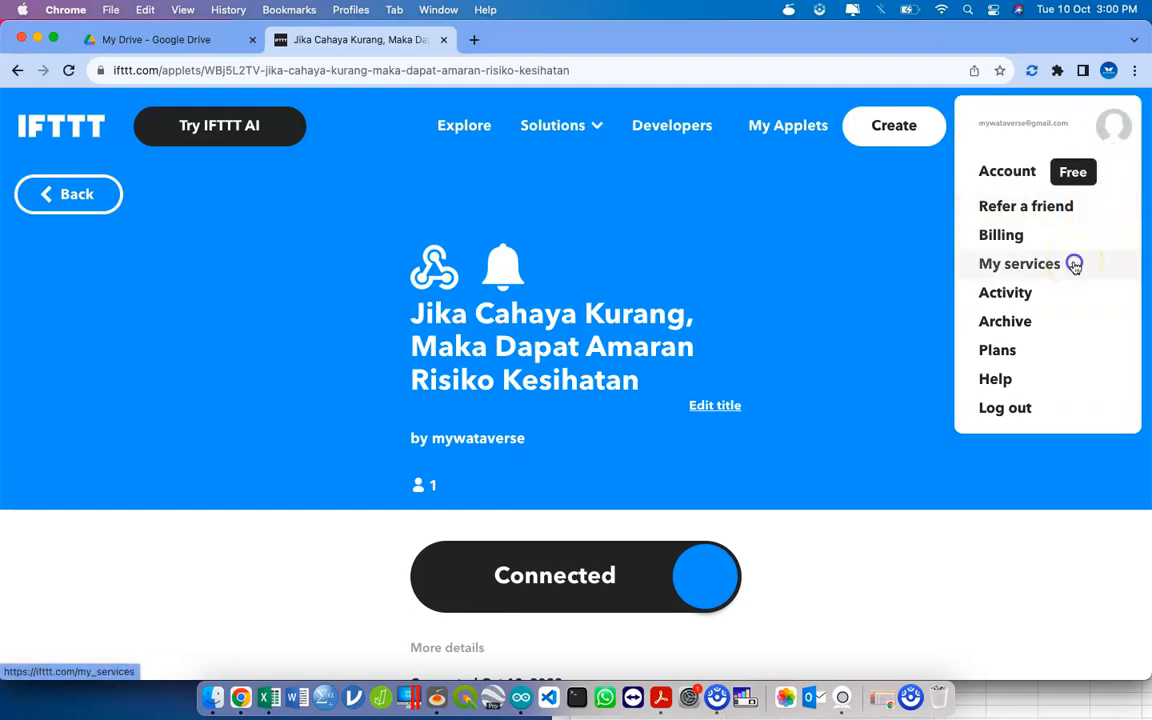
scroll(769, 372, down, 20)
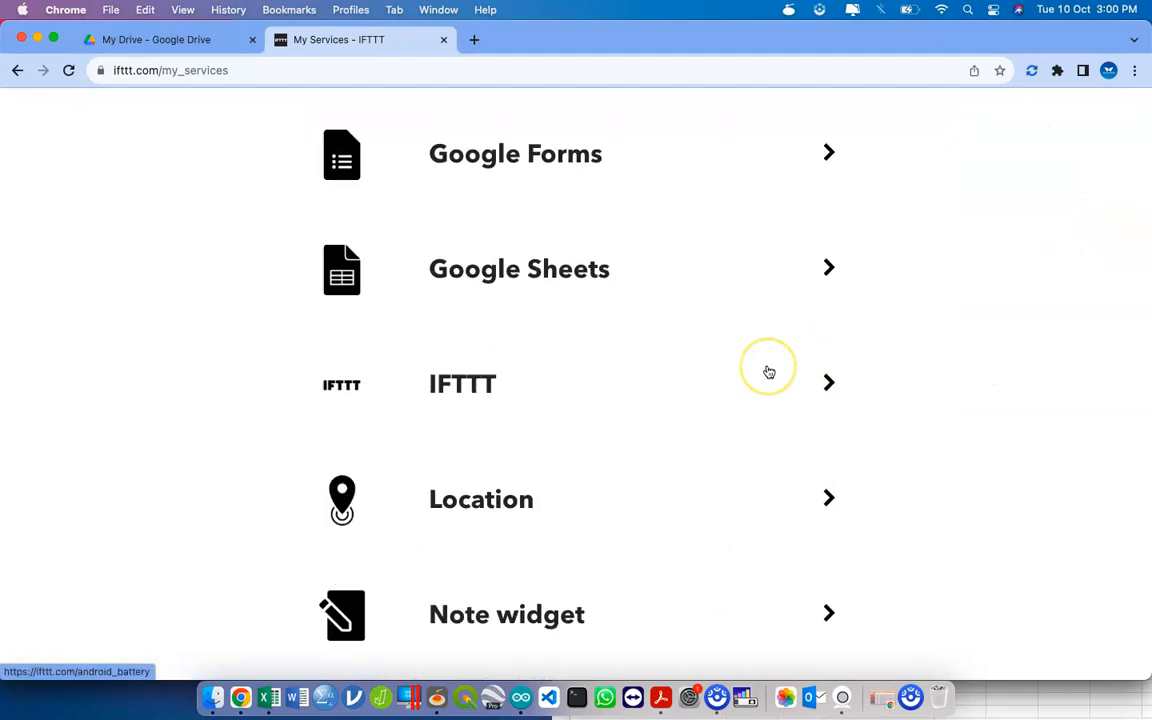
scroll(702, 327, up, 3)
scroll(673, 289, up, 3)
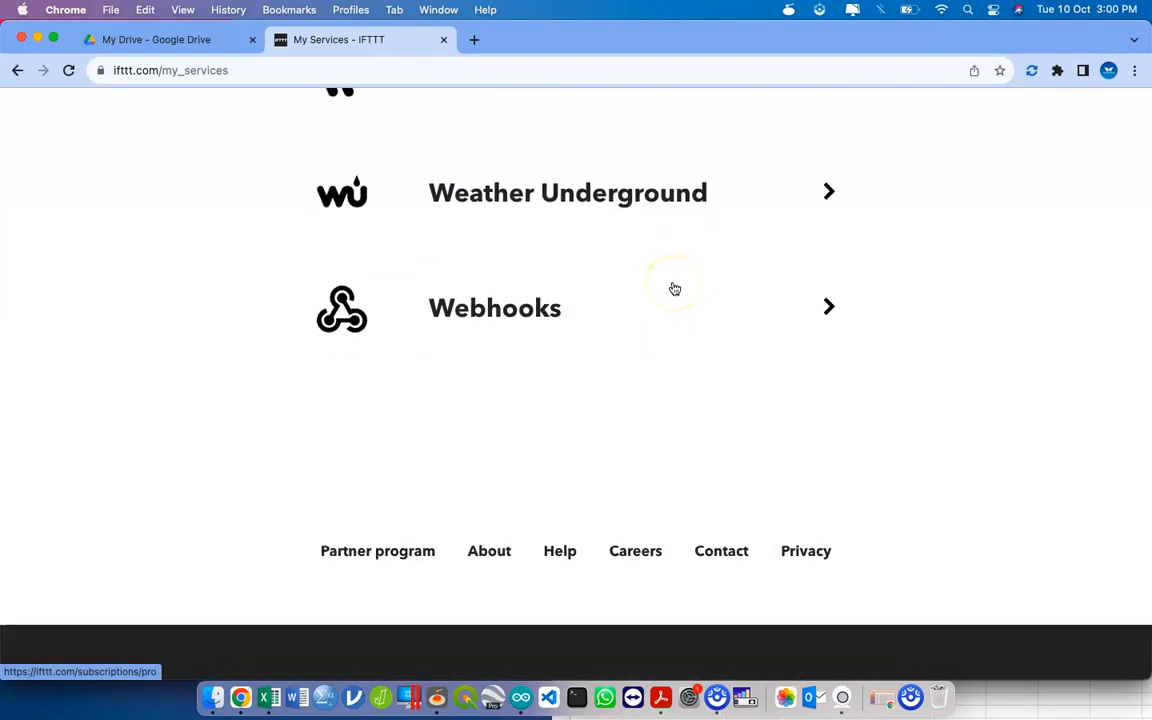
click(620, 312)
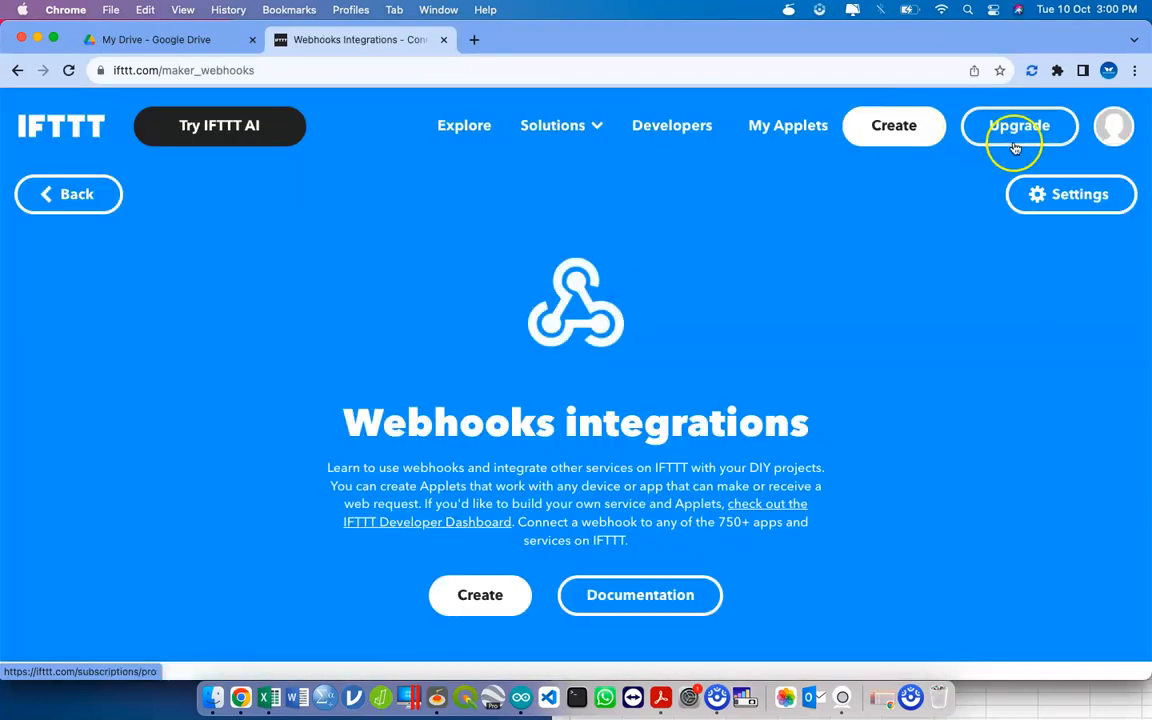
Step: Return to the account's list of services and reopen the Webhooks page
click(1112, 126)
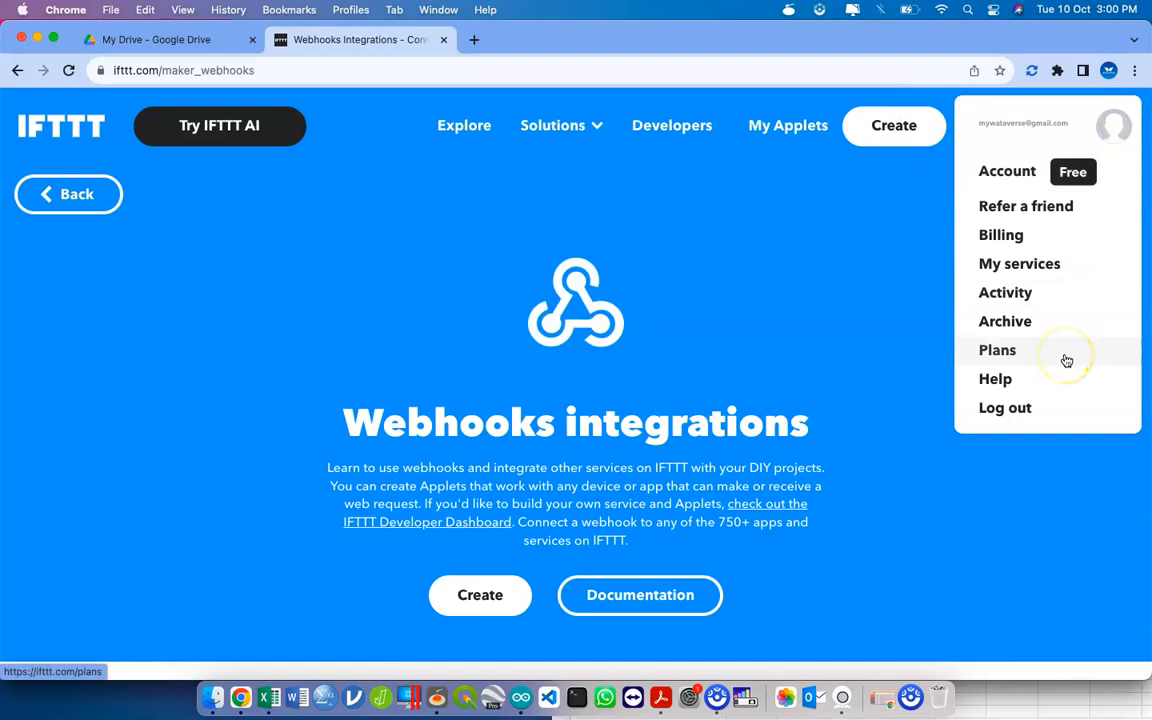
click(1060, 266)
scroll(853, 401, down, 5)
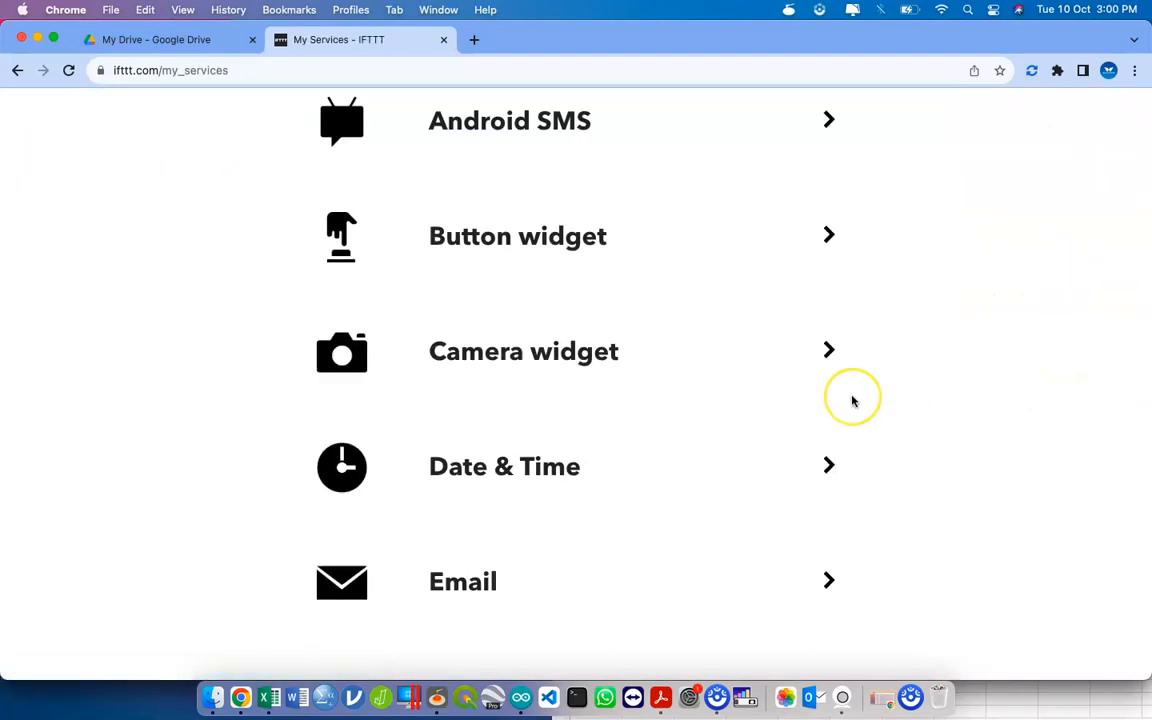
scroll(853, 401, down, 10)
scroll(638, 260, up, 6)
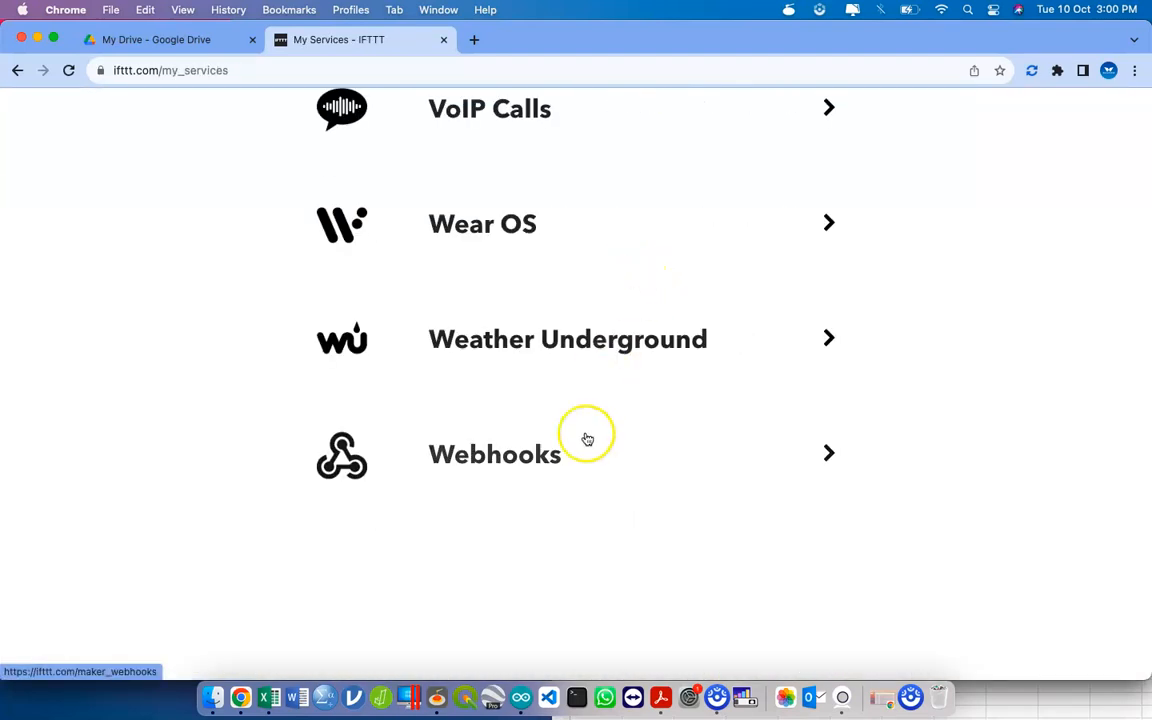
click(578, 458)
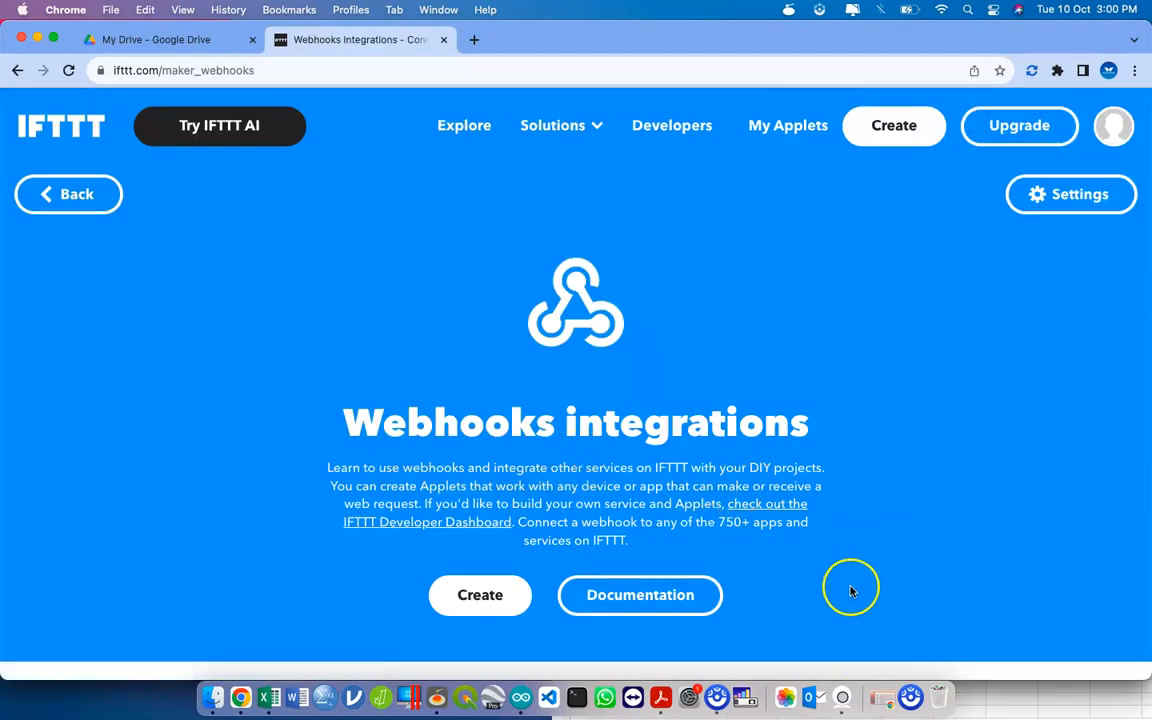
Step: Open the Webhooks documentation and set the event name to ESP32Alert in the arbitrary JSON payload trigger URL
click(688, 595)
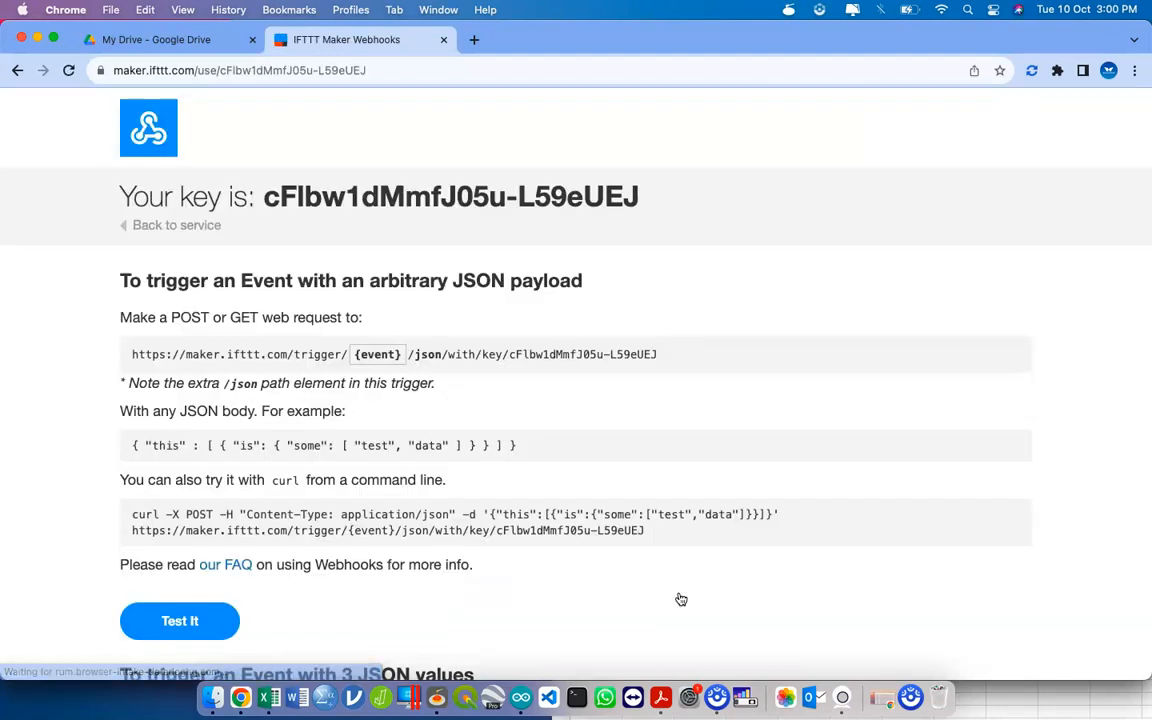
click(726, 404)
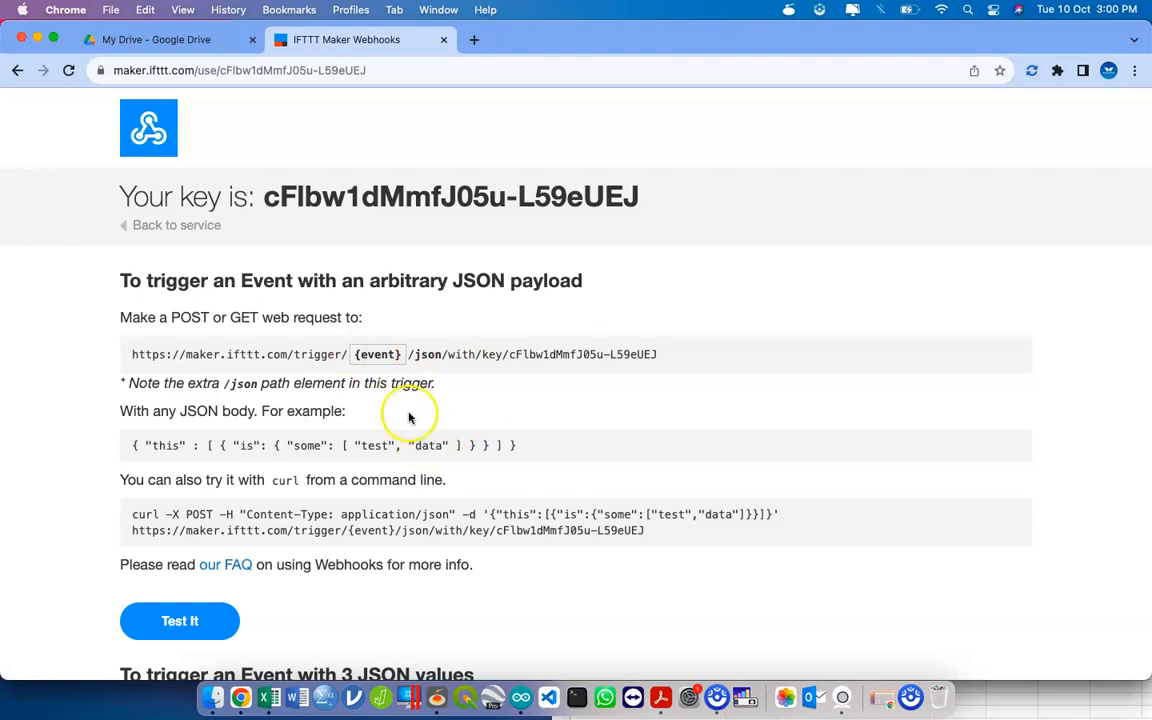
double_click(383, 353)
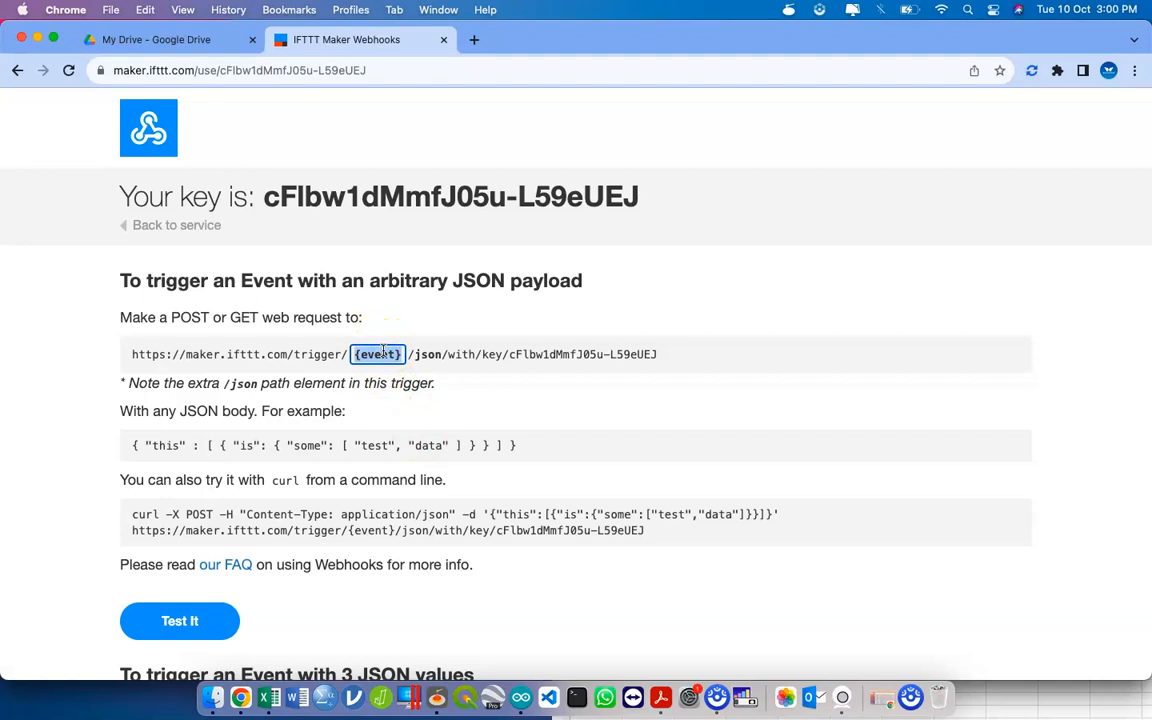
text(ES)
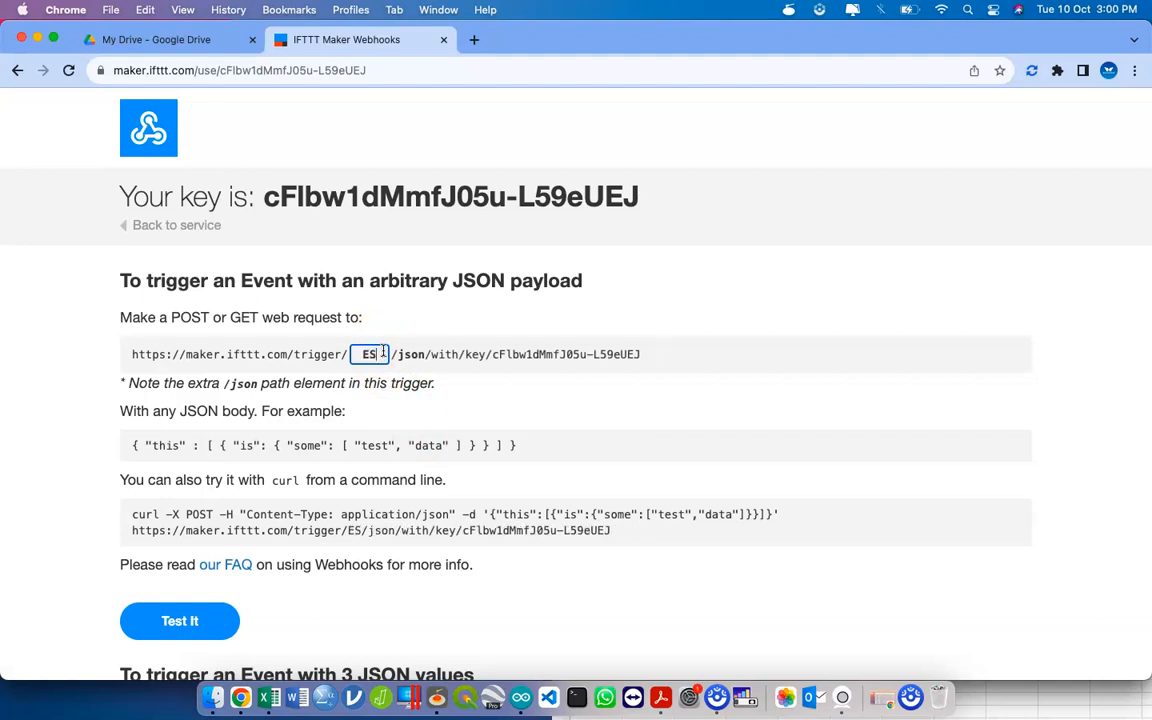
text(P32Alert)
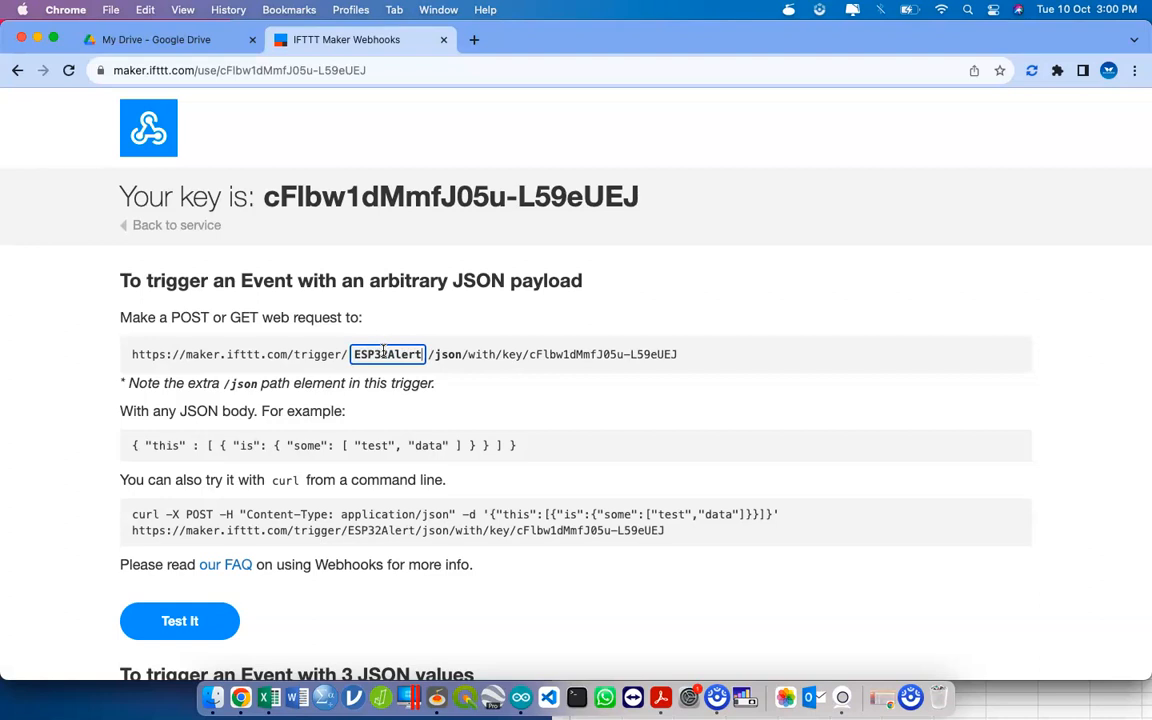
click(391, 609)
click(378, 354)
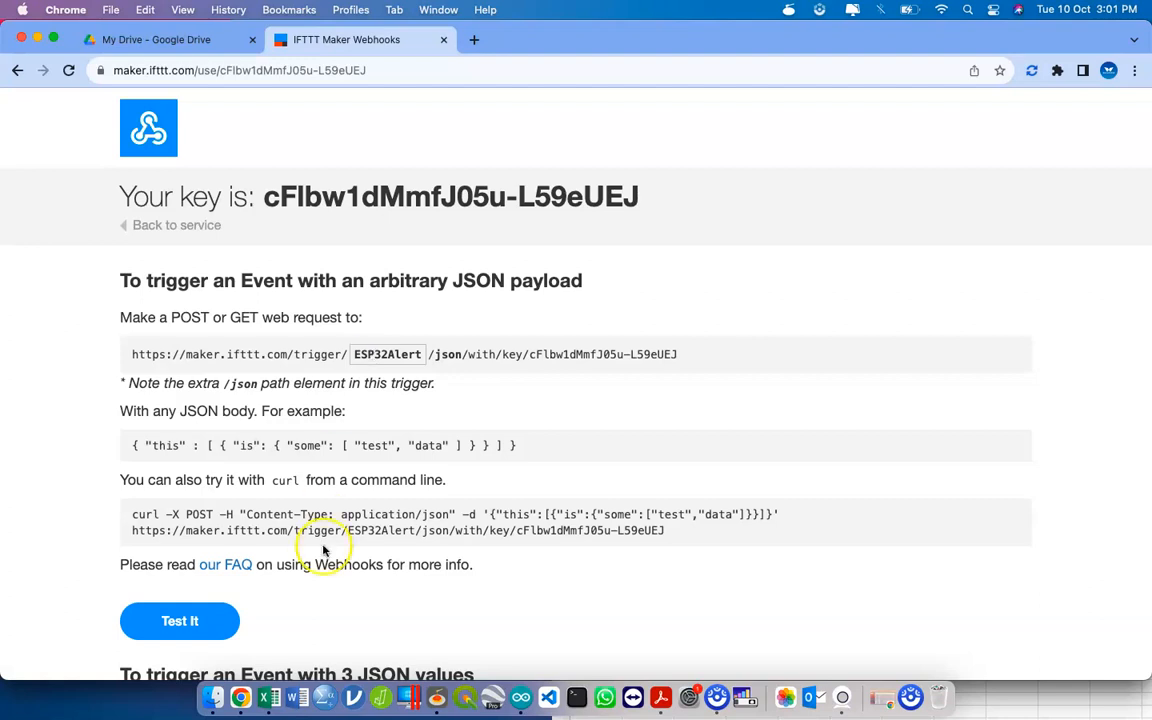
Step: Examine the documentation's request formats for the arbitrary JSON payload, three JSON values and web service query
scroll(321, 548, down, 5)
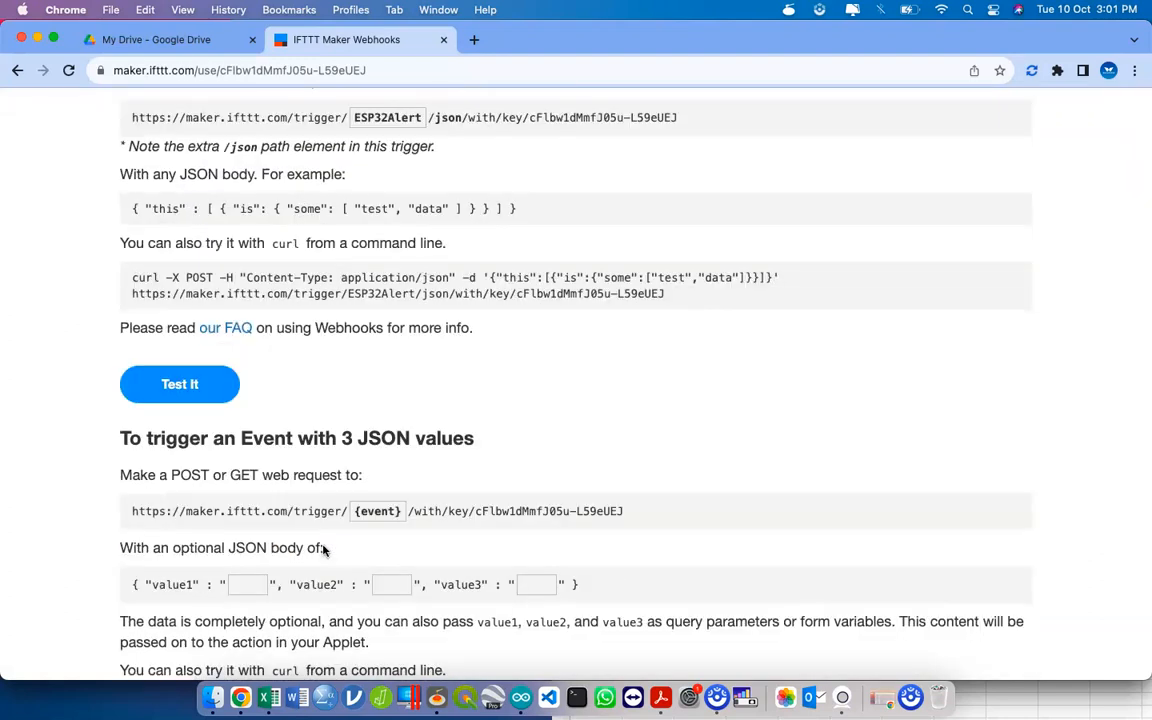
scroll(322, 548, up, 5)
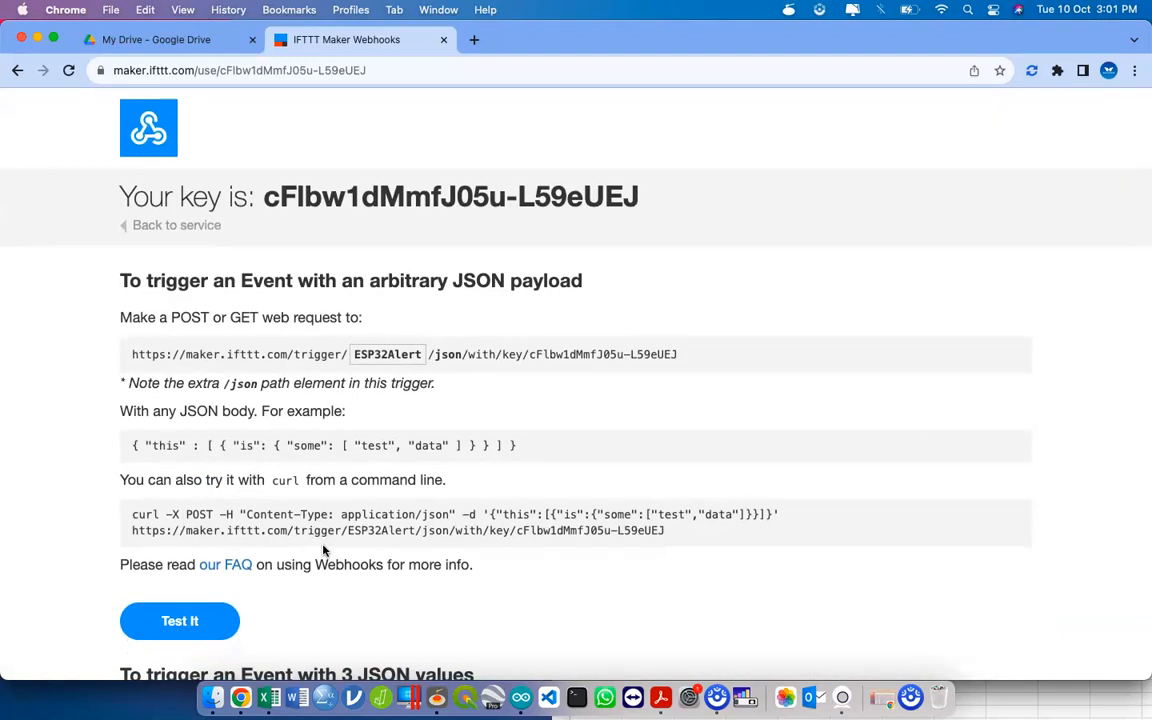
scroll(322, 549, down, 15)
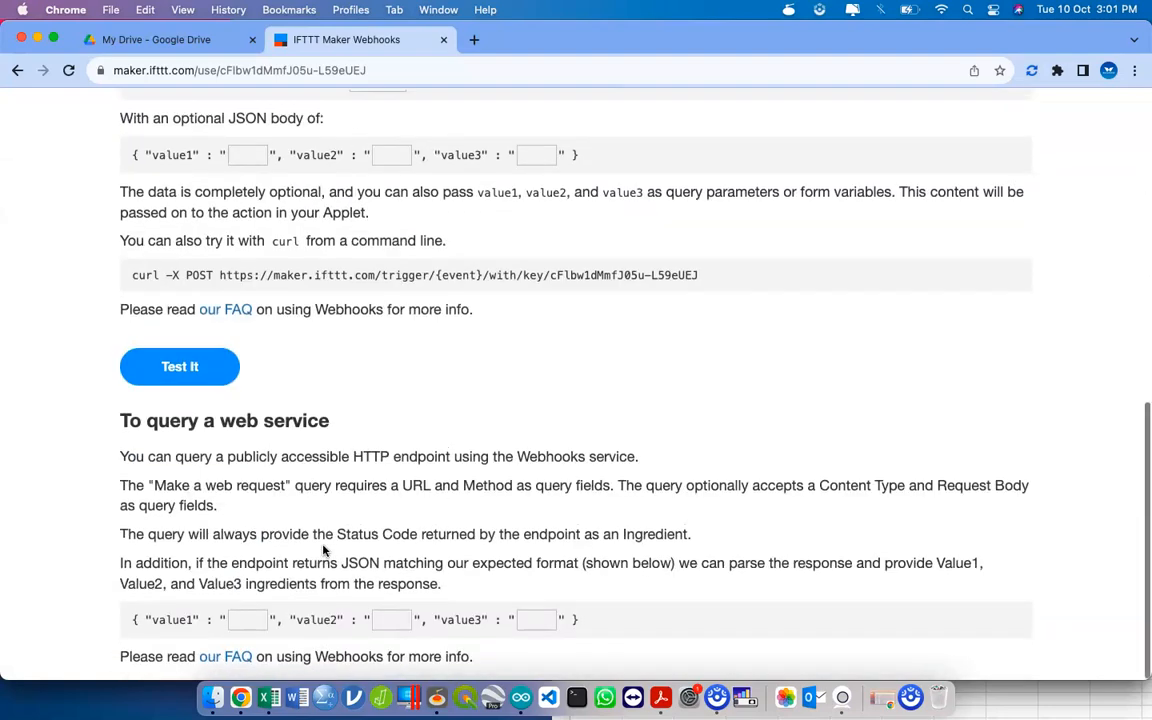
scroll(322, 549, up, 10)
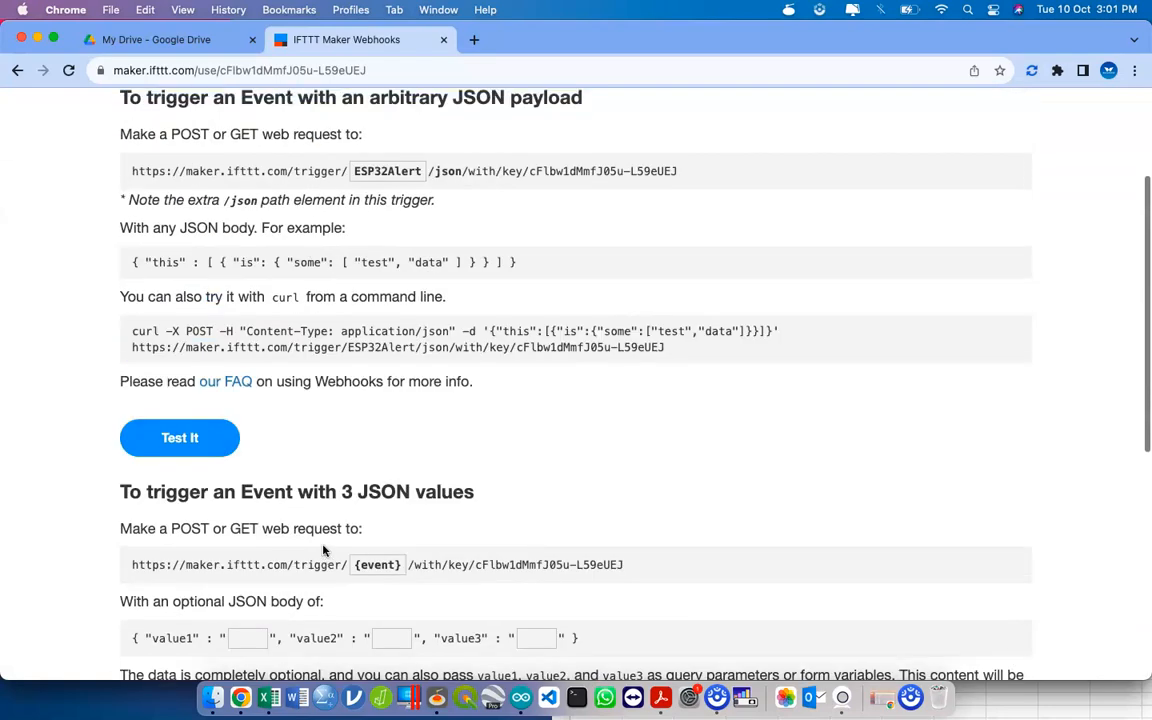
scroll(316, 496, down, 7)
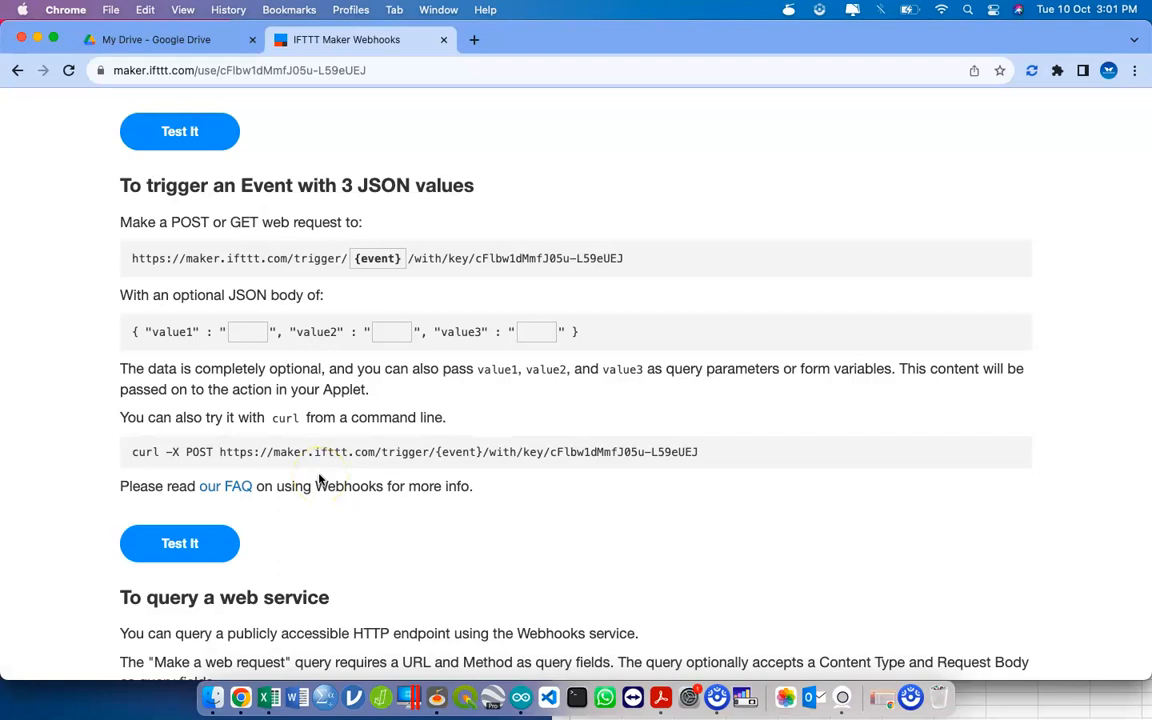
scroll(320, 481, up, 10)
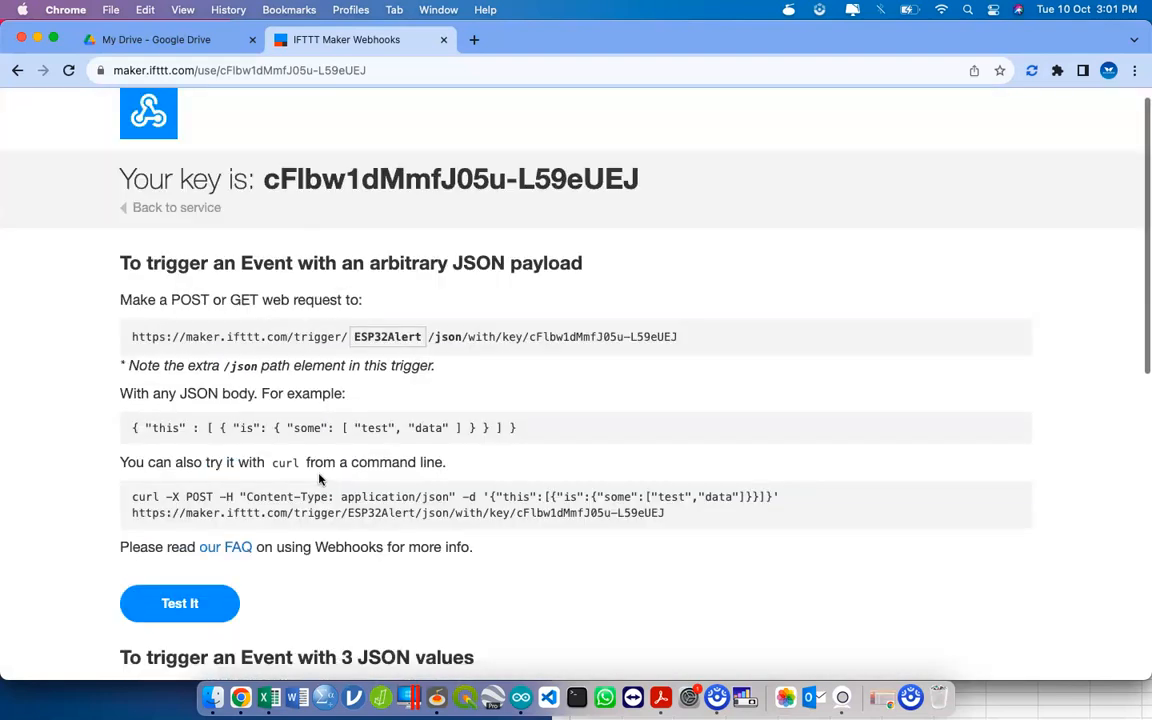
Step: Set the event name to ESP32Alert in the three JSON values trigger URL and select the web address in its curl example
click(388, 342)
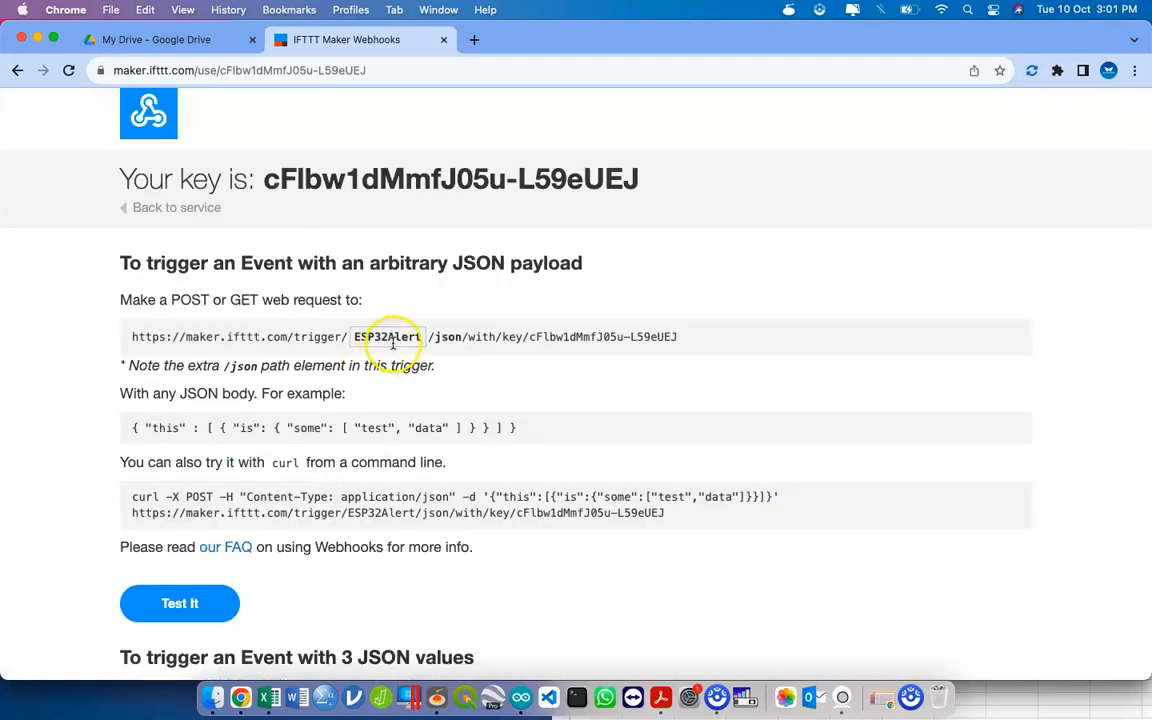
scroll(368, 500, down, 9)
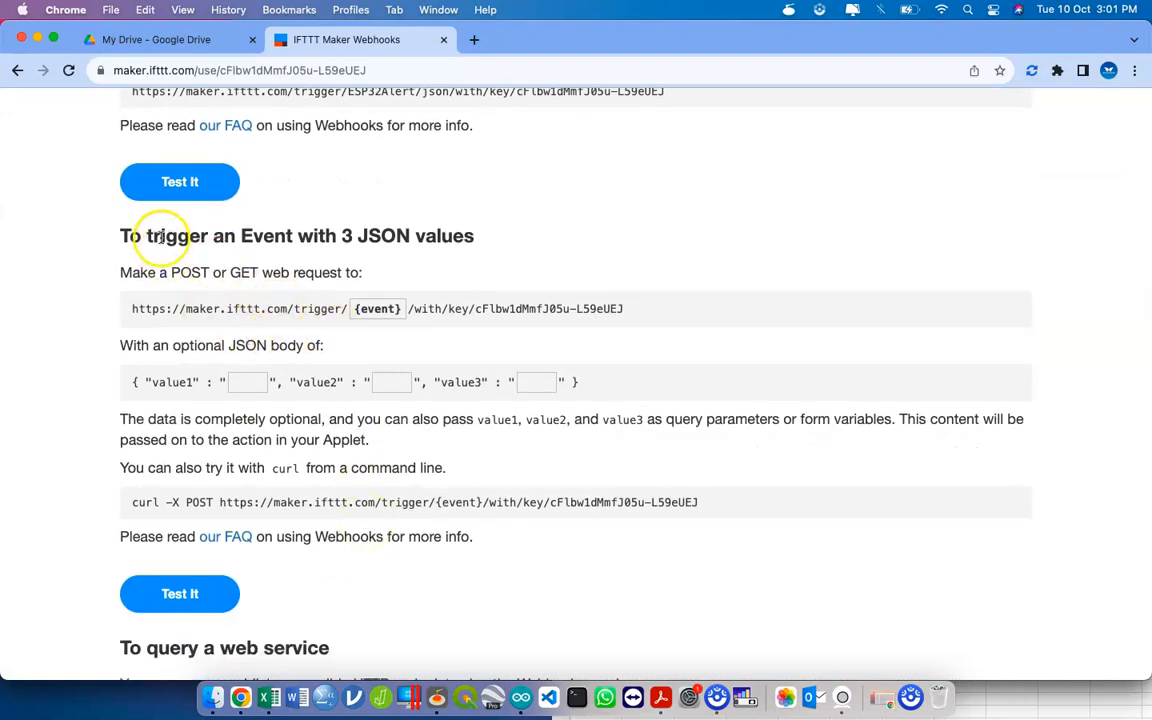
drag(180, 236, 467, 234)
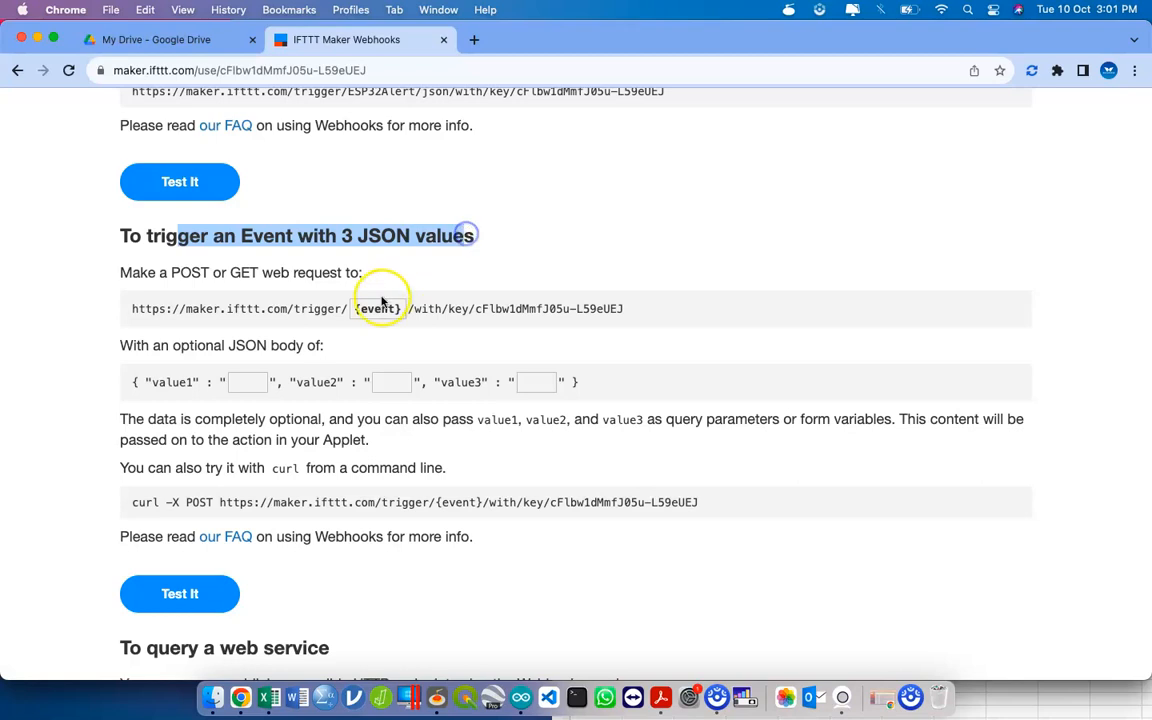
click(375, 308)
text(E)
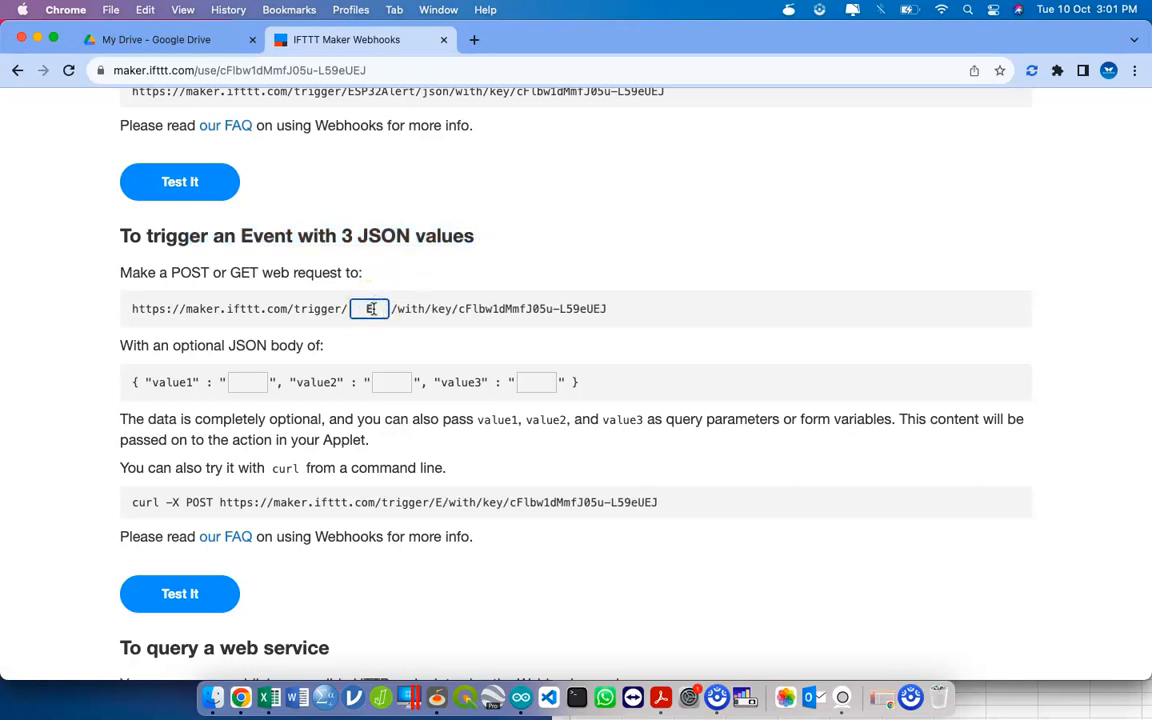
text(SP32Alert)
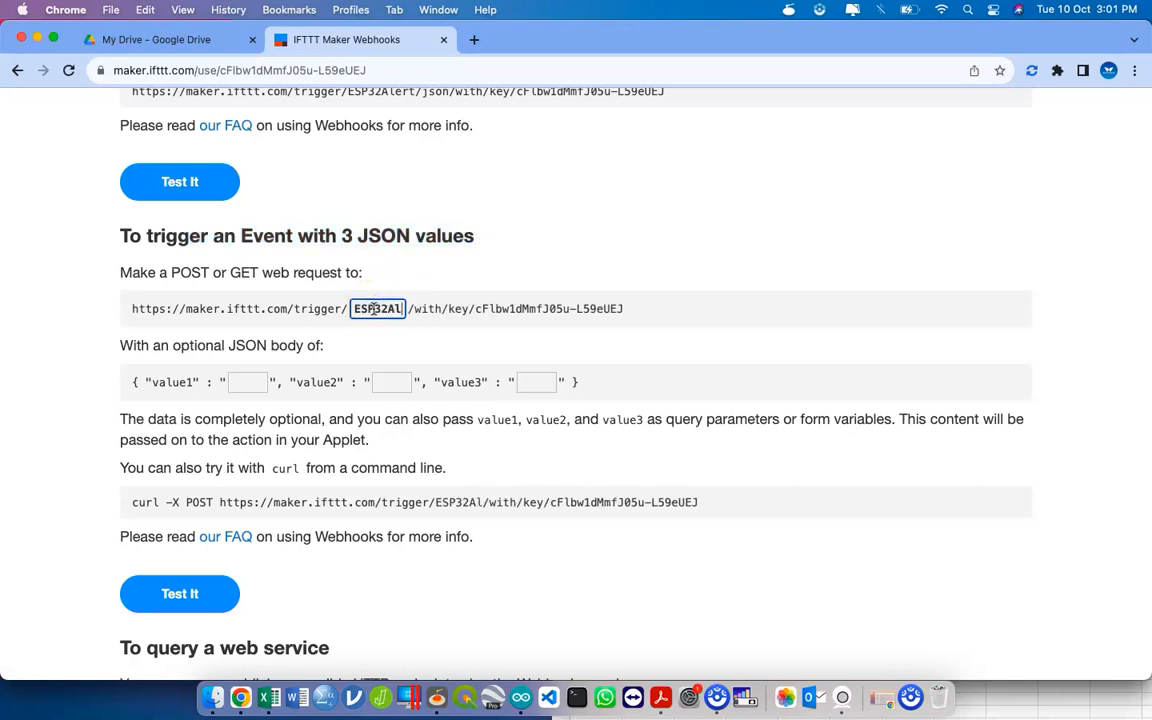
triple_click(442, 504)
click(617, 502)
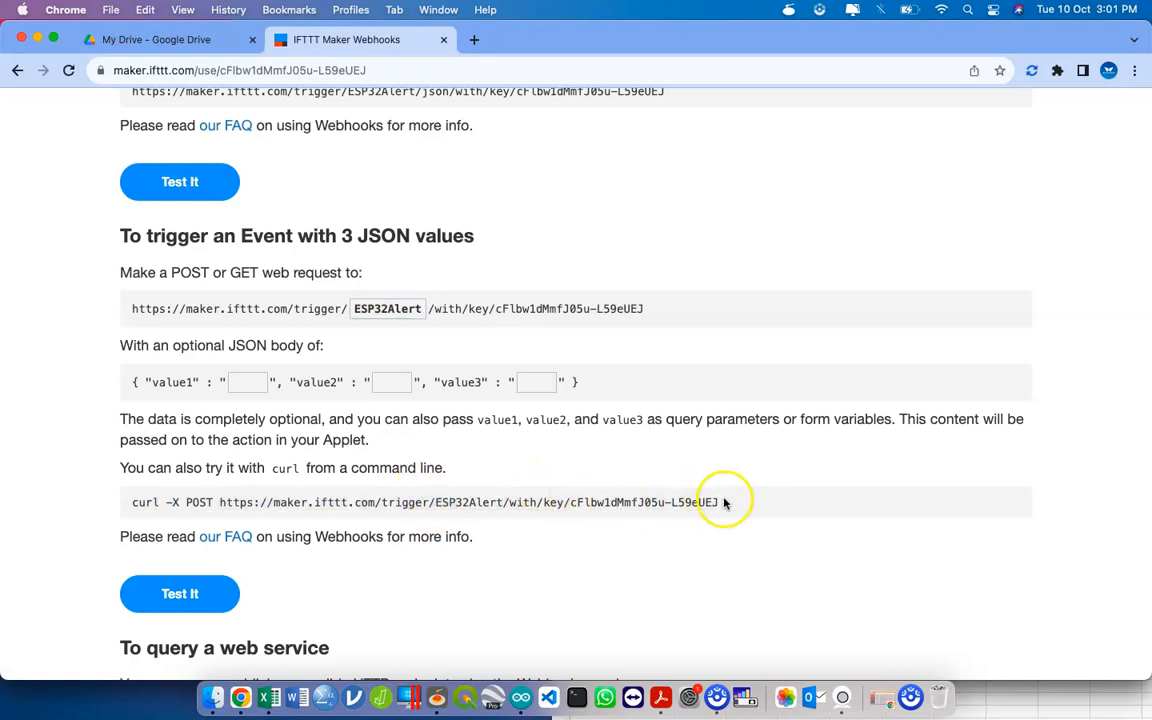
drag(720, 502, 219, 503)
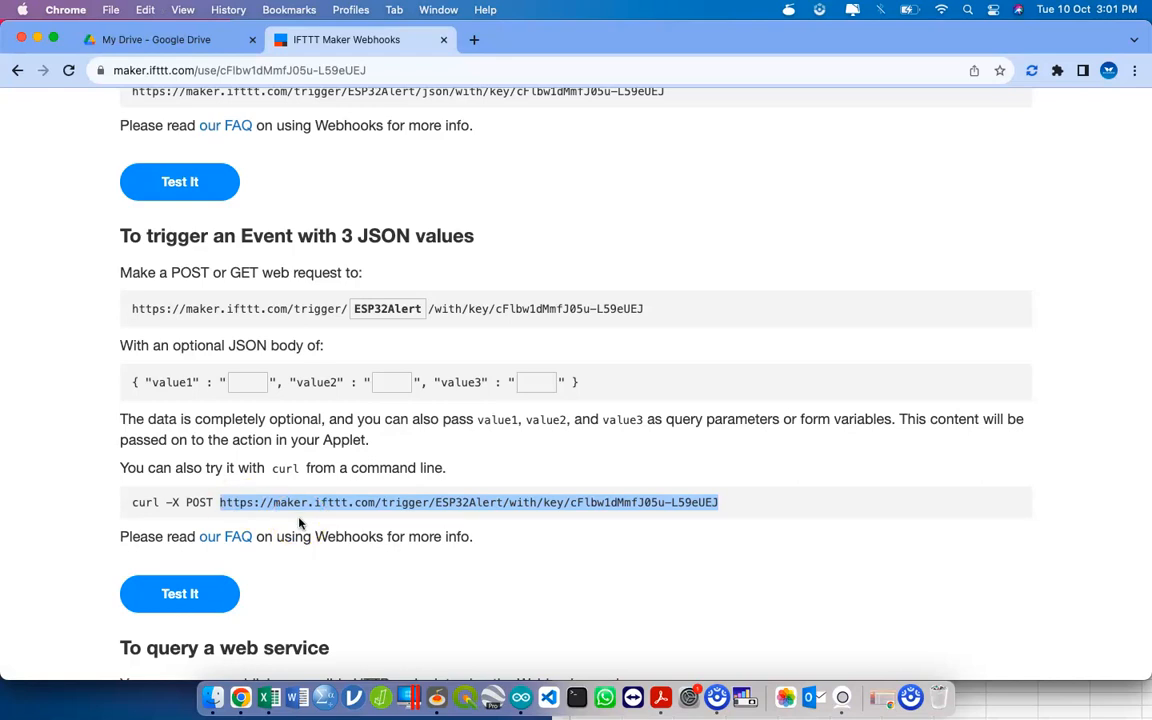
Step: Return to the account's list of services, reopen the Webhooks service page and open its documentation
click(17, 70)
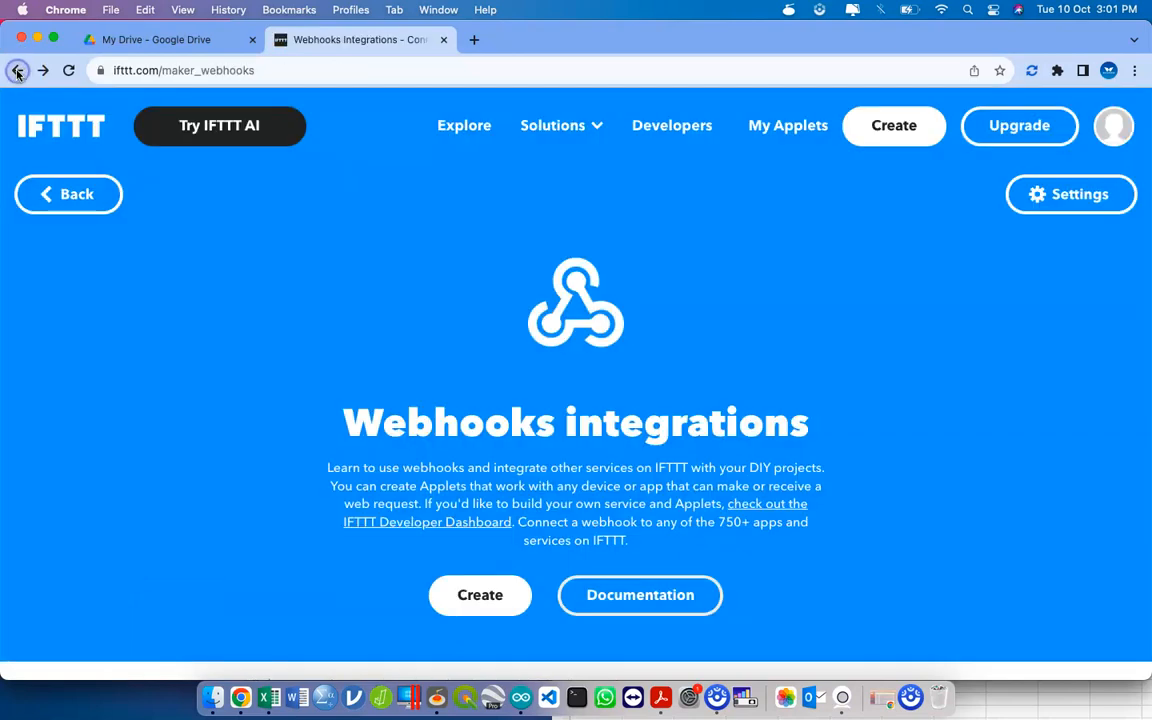
click(1108, 124)
click(1054, 264)
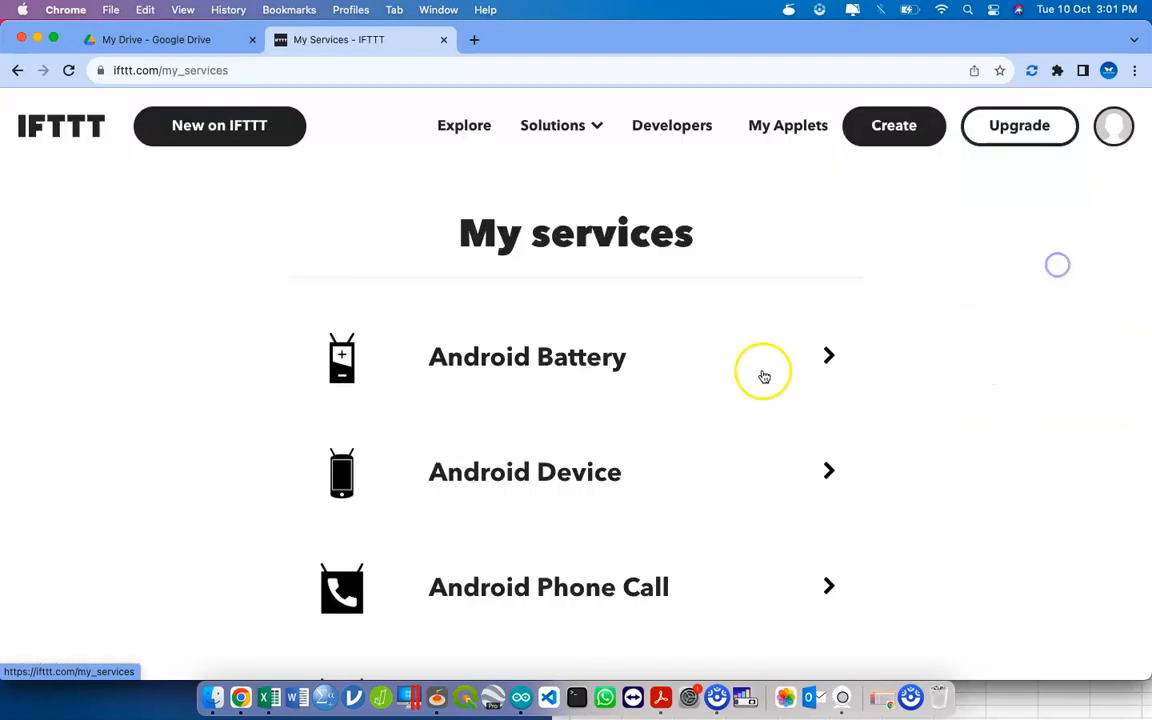
scroll(764, 373, down, 20)
scroll(605, 515, up, 5)
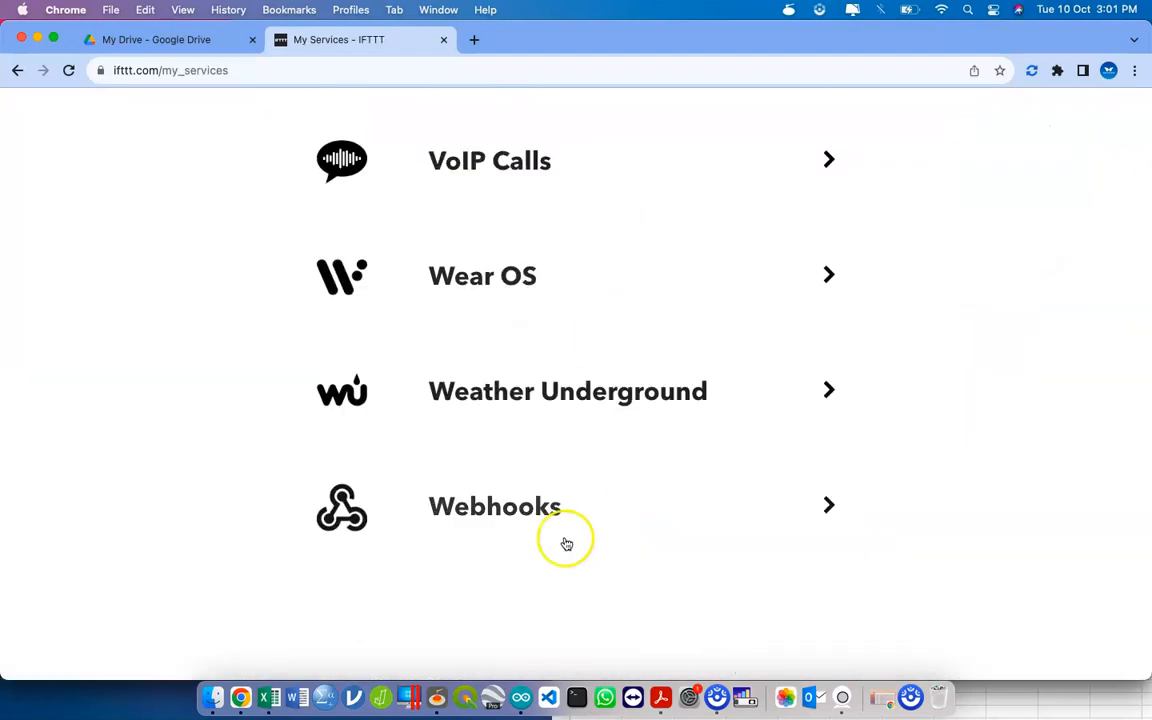
click(566, 517)
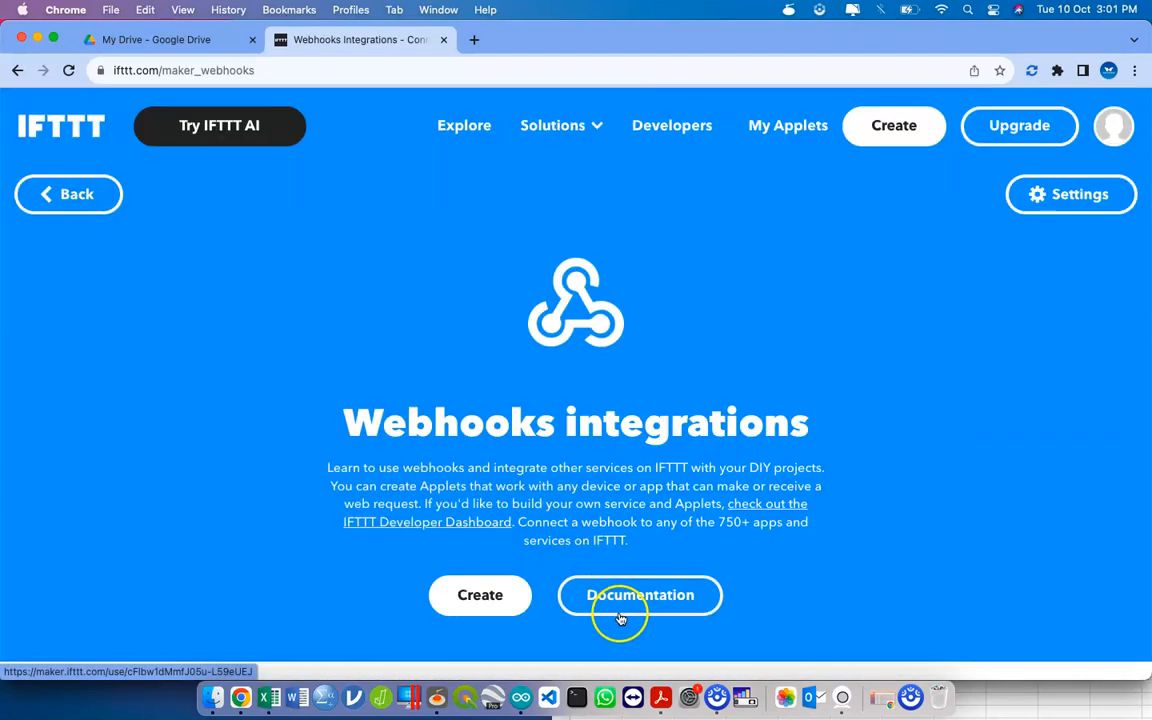
click(620, 618)
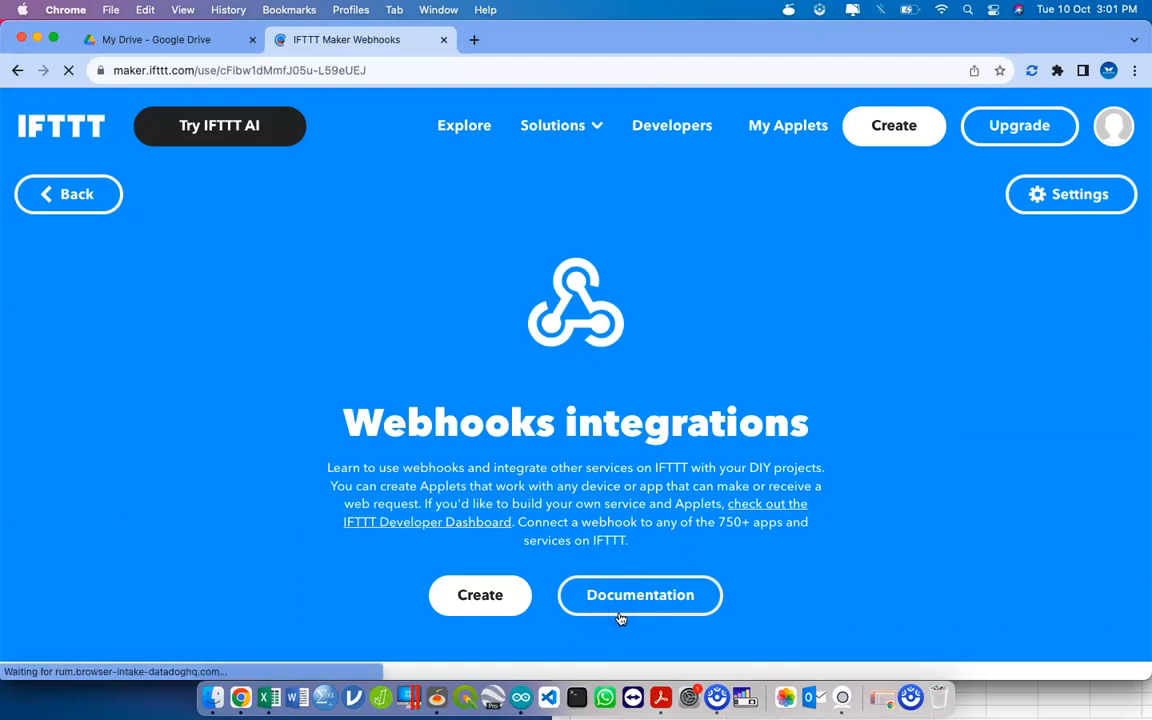
Step: Enter ESP32Alert as the event name in the web request URL for triggering an event with three JSON values
scroll(314, 487, down, 6)
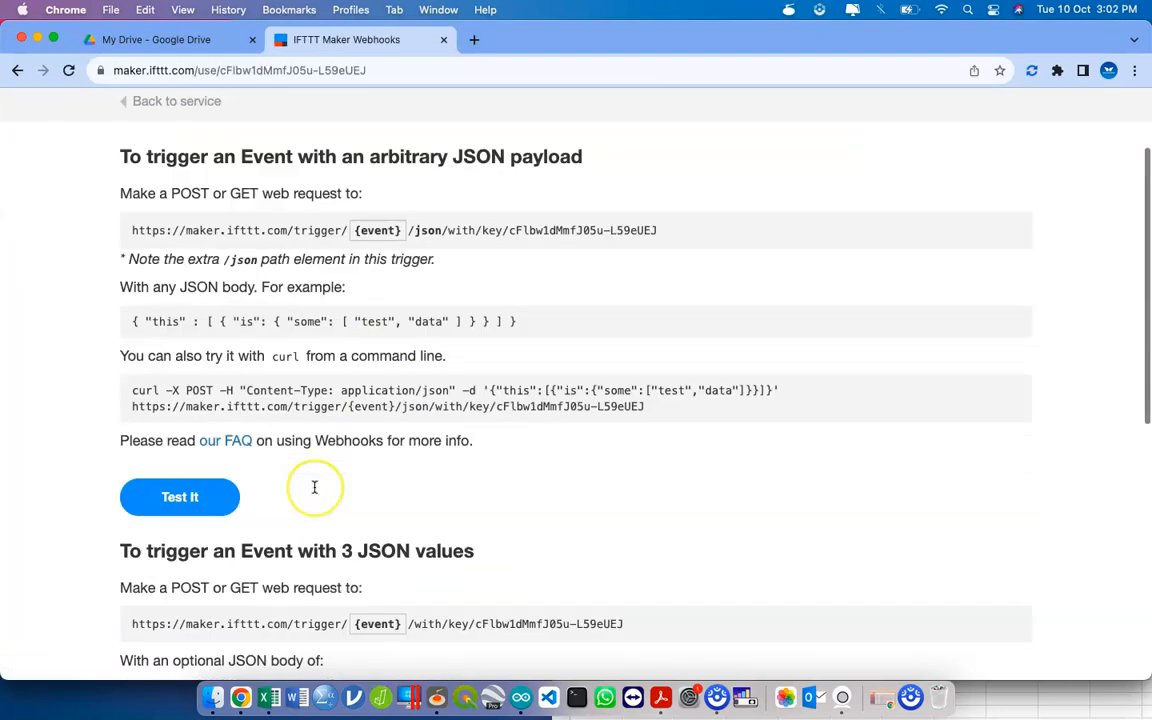
scroll(314, 487, down, 3)
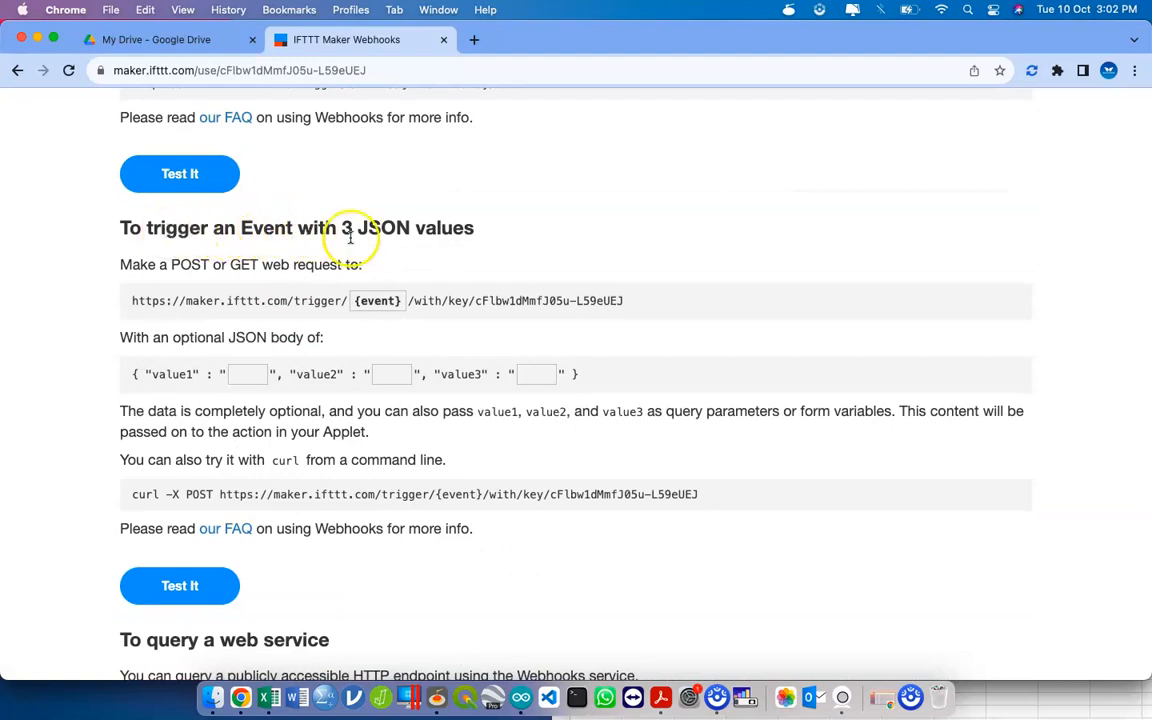
click(377, 300)
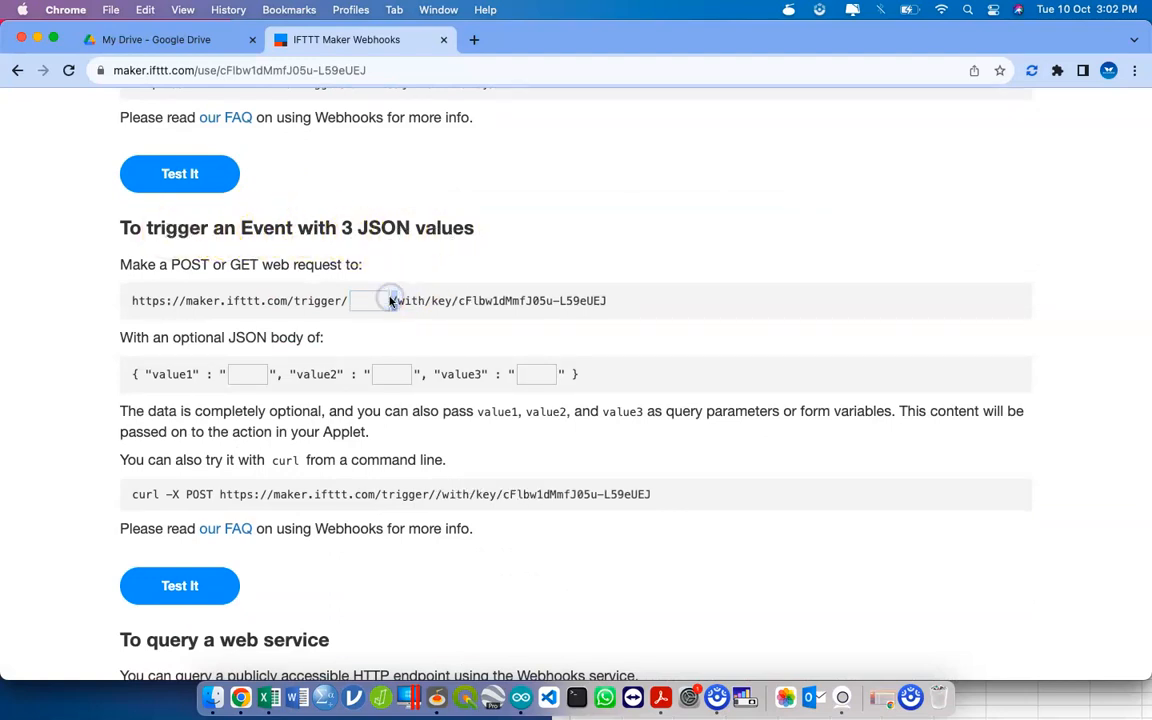
text(ES)
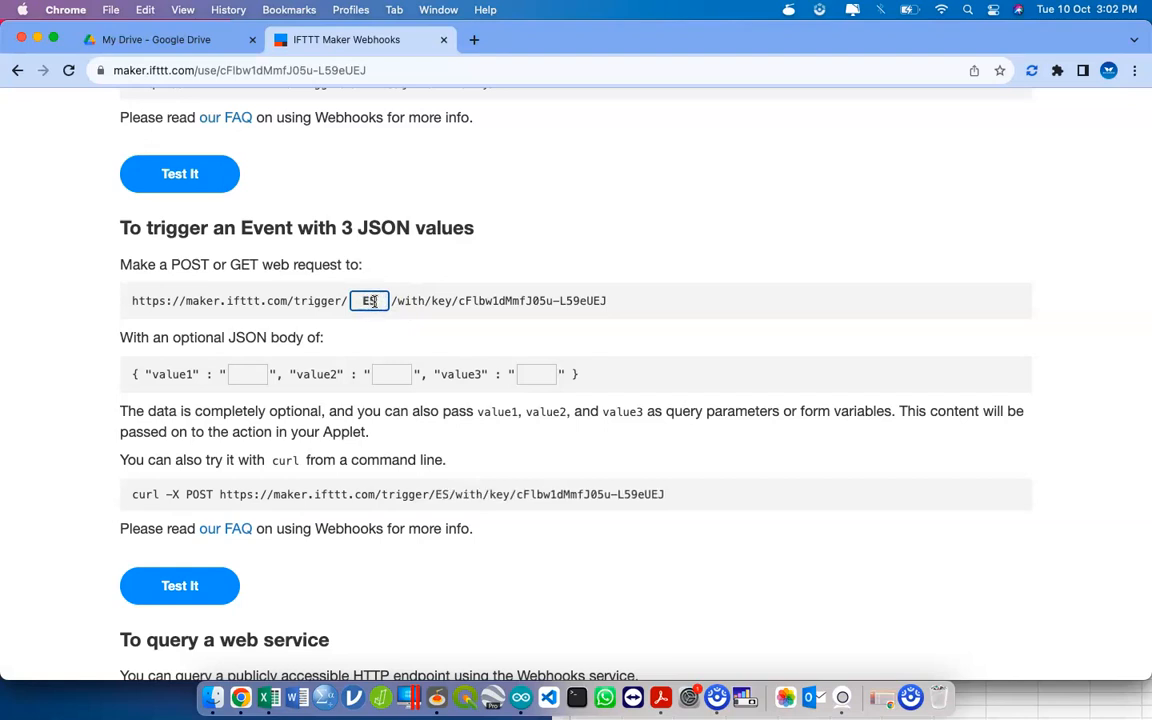
text(P32Alert)
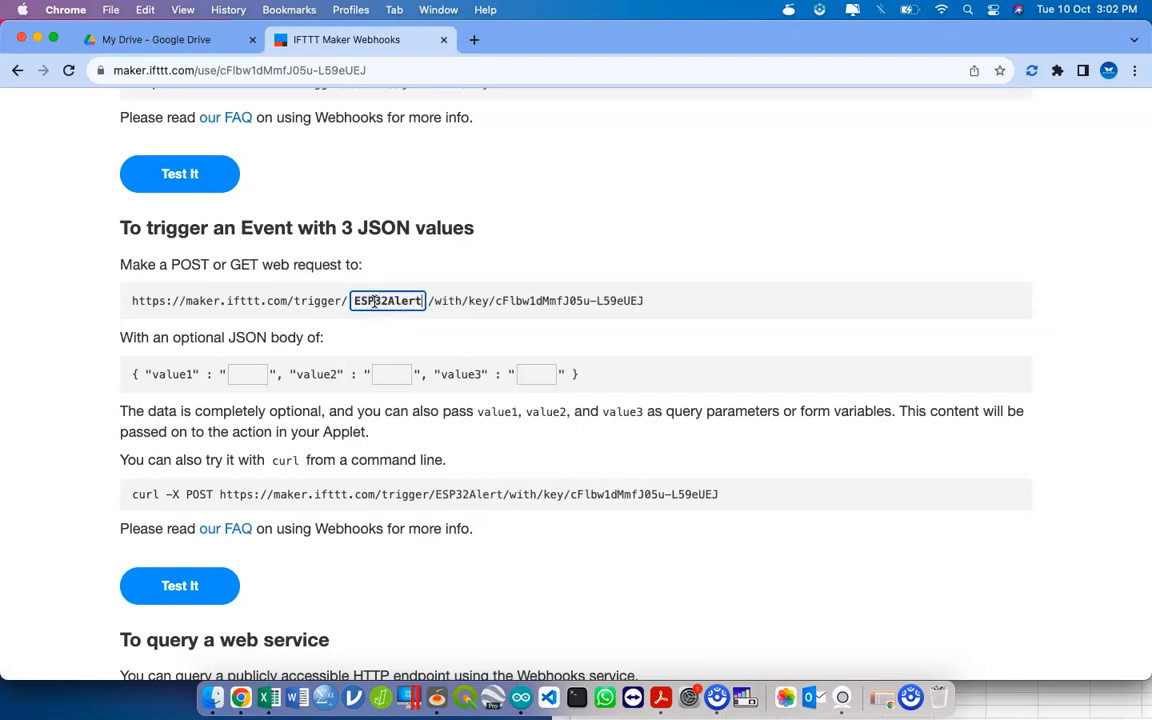
Step: Copy the full ESP32Alert trigger URL from the curl example of the three JSON values section, without the curl command
click(441, 494)
drag(724, 495, 219, 494)
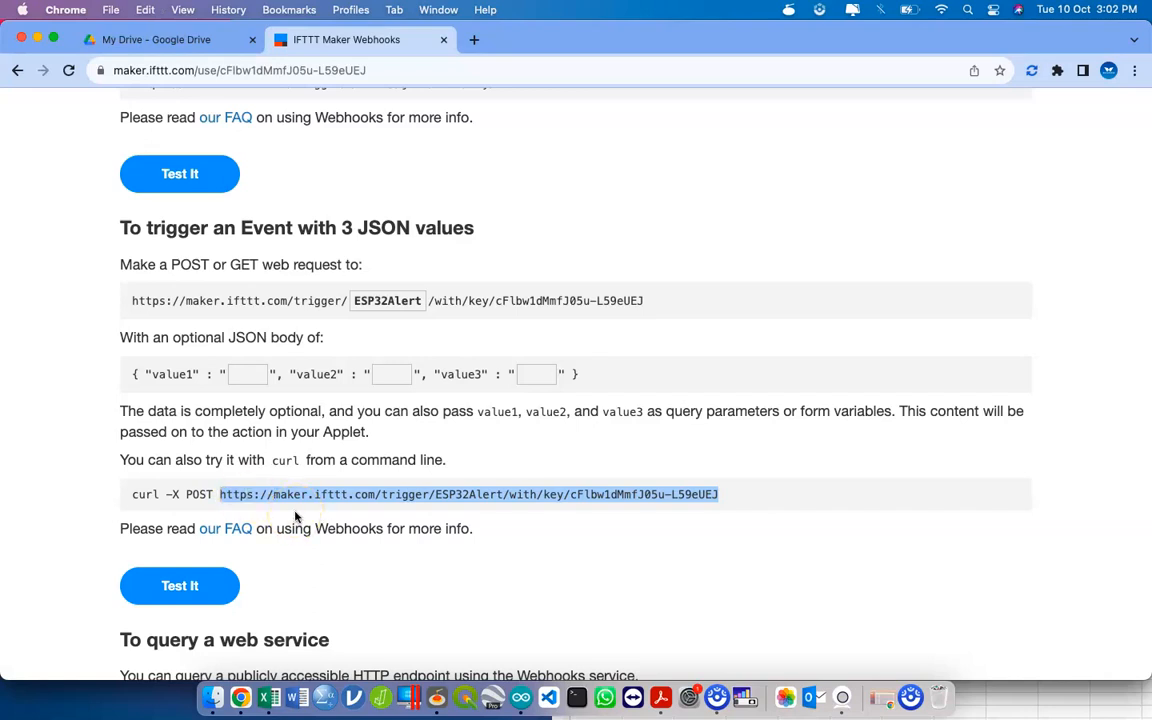
right_click(318, 500)
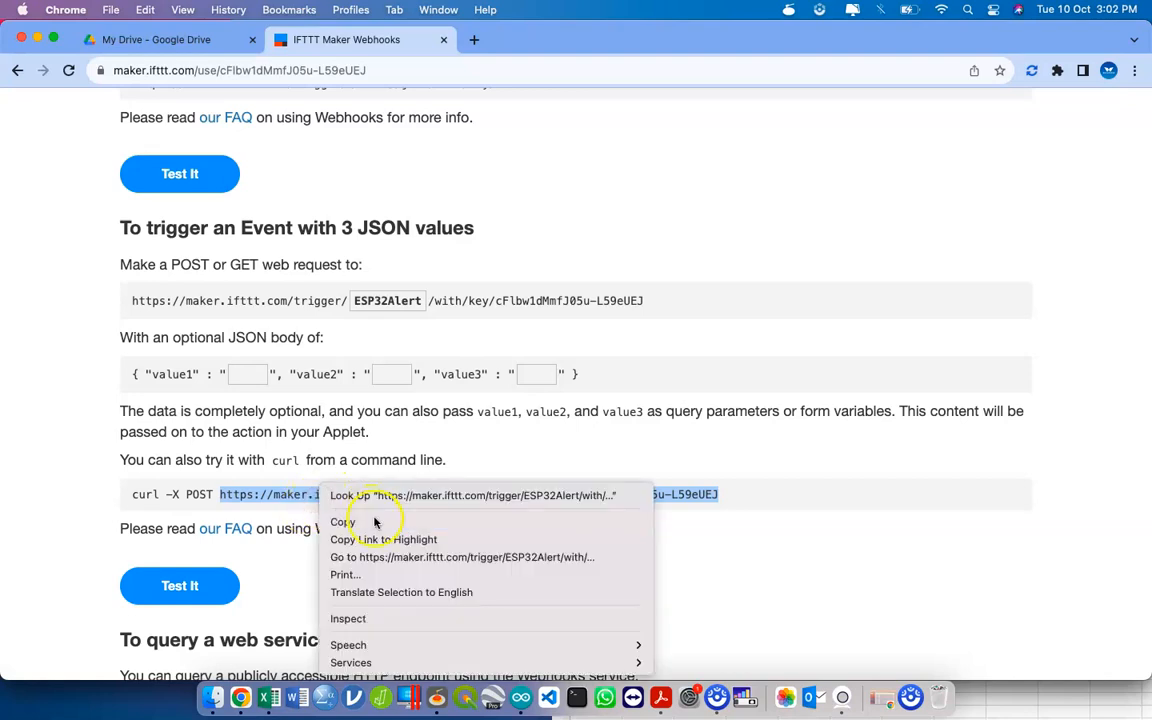
click(376, 523)
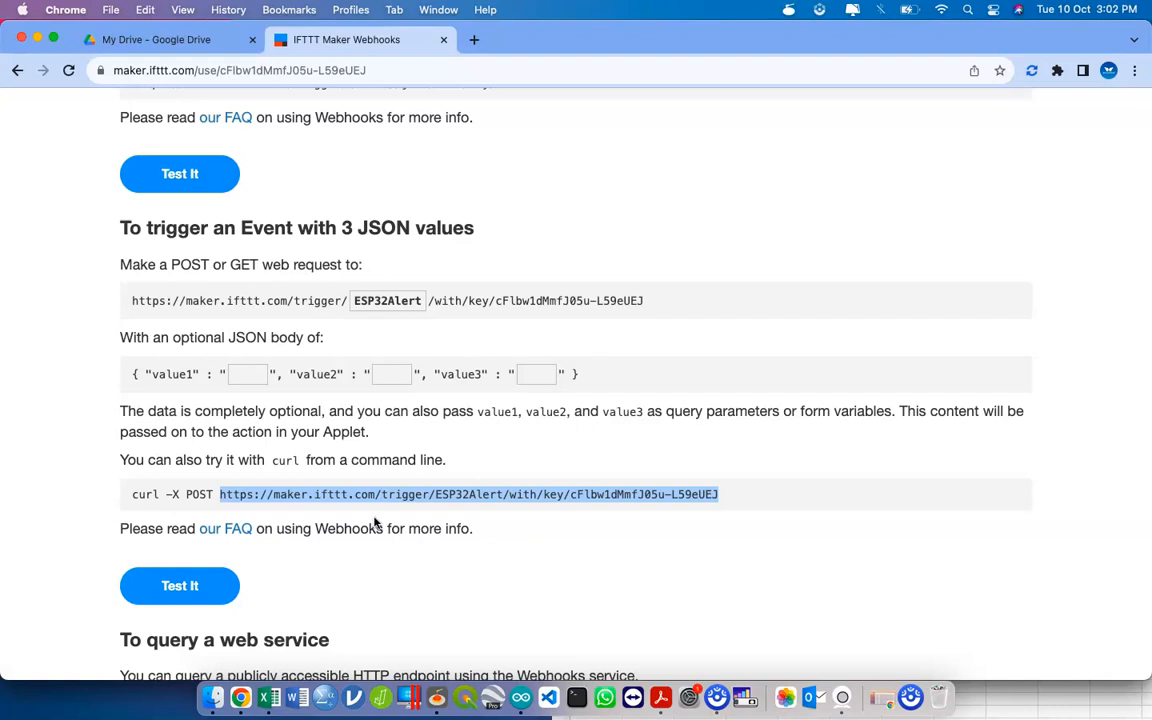
Step: Switch to the browser window with the ThingSpeak channel settings and open the ThingHTTP app
key(ctrl+Up)
click(375, 522)
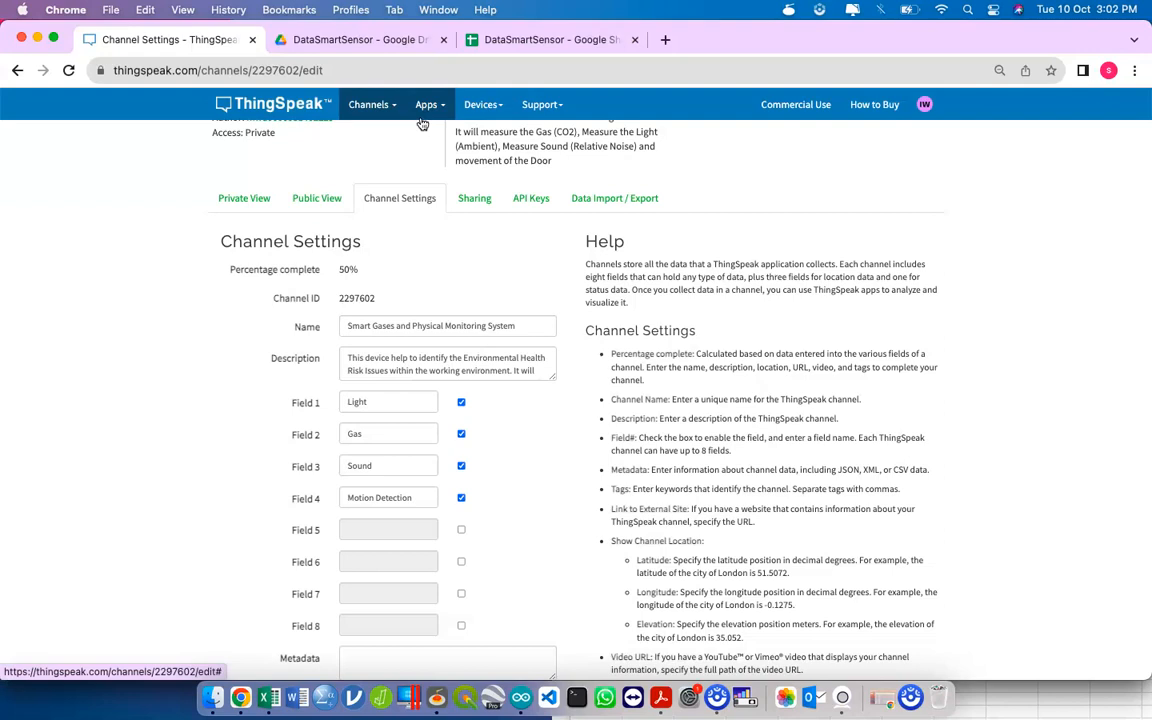
click(421, 118)
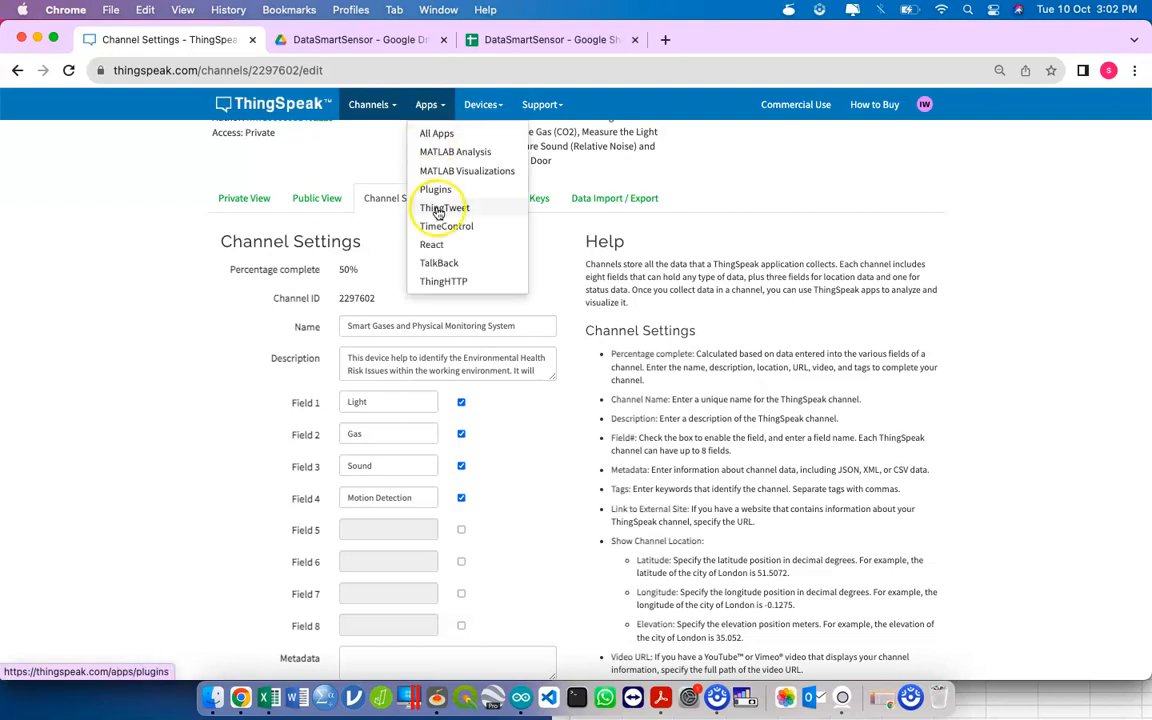
click(452, 283)
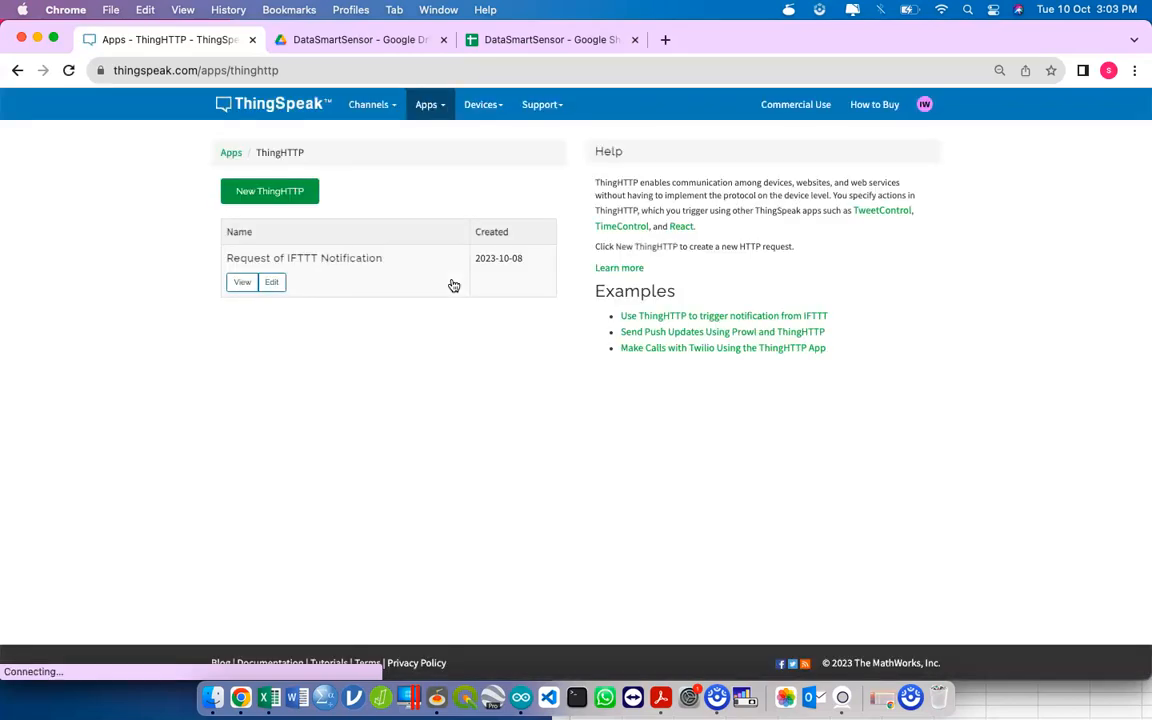
Step: Create a new ThingHTTP request and name it Amaran Cahaya
click(292, 199)
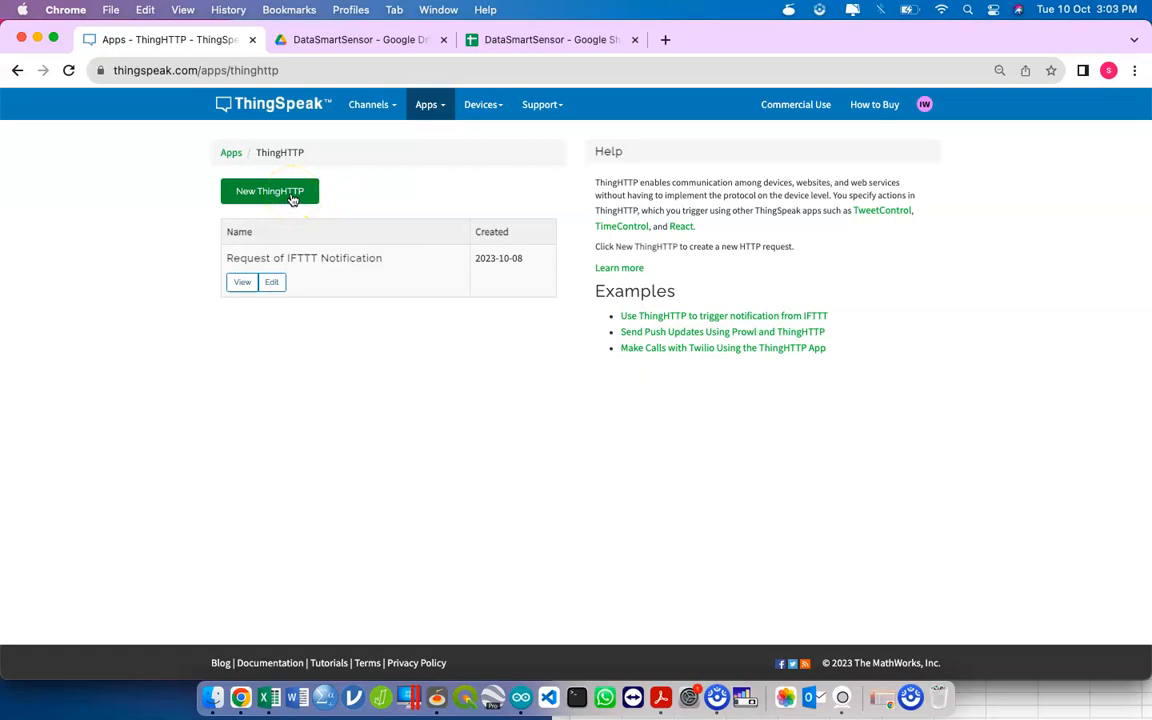
click(291, 200)
click(296, 203)
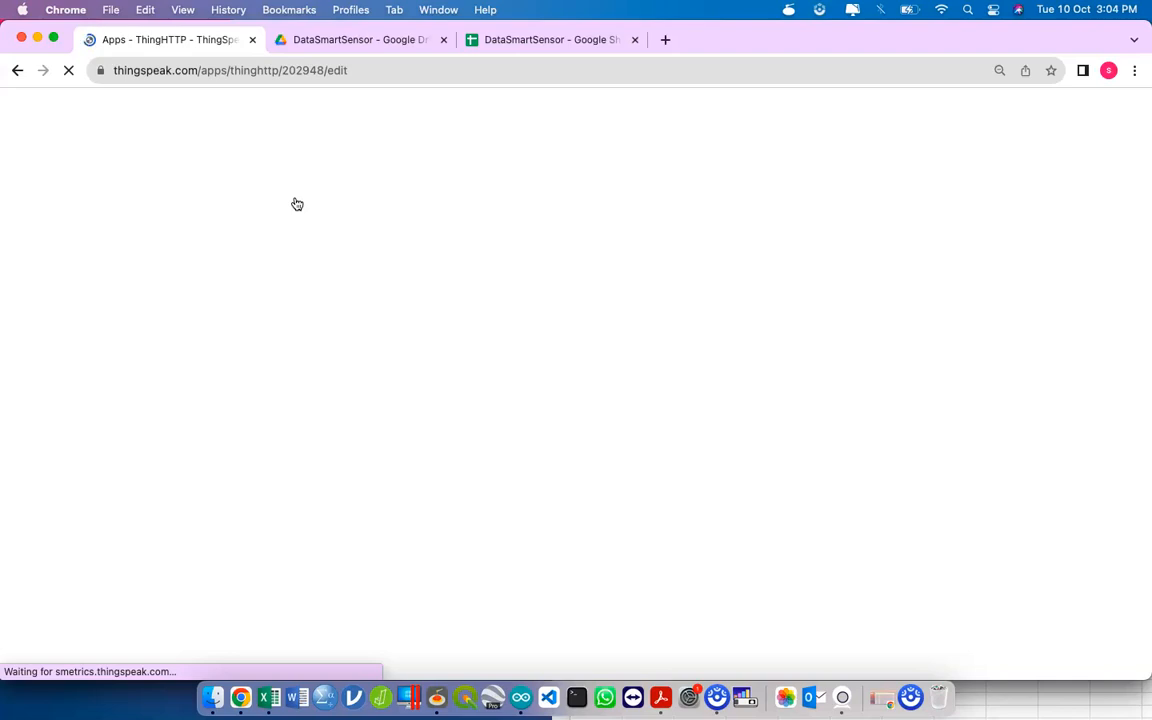
triple_click(368, 188)
text(Amaran Cahaya)
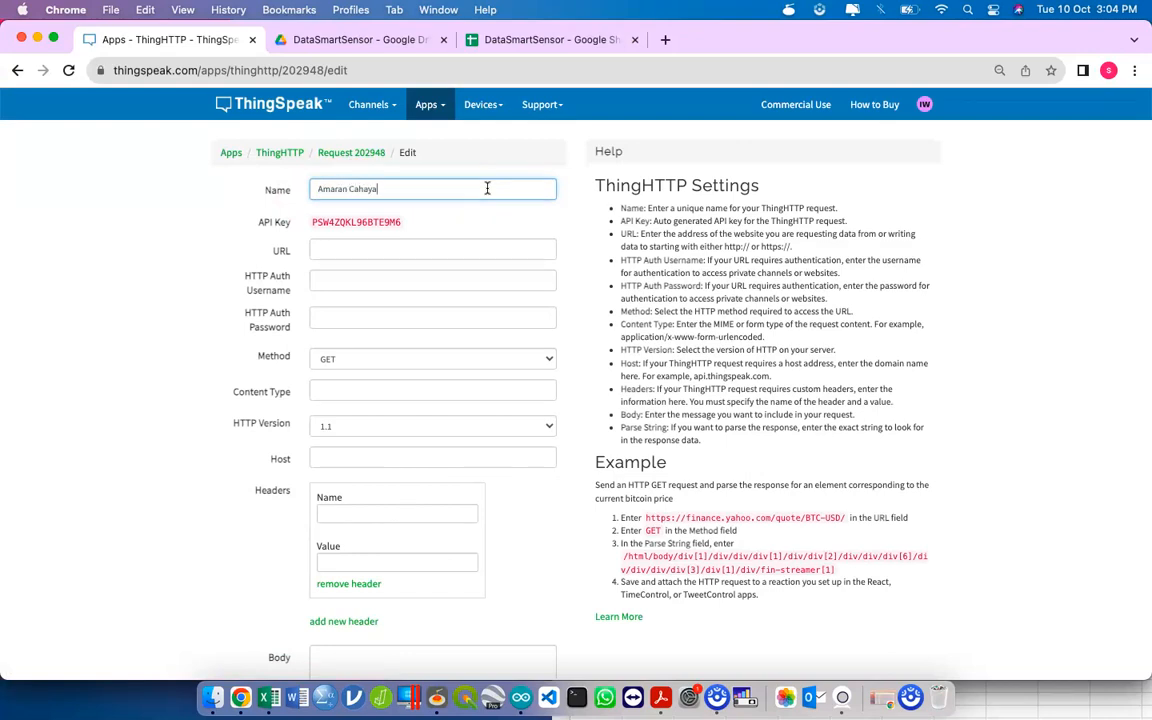
Step: Paste the copied IFTTT ESP32Alert trigger URL, including its Webhooks key, as the URL of the ThingHTTP request
click(469, 248)
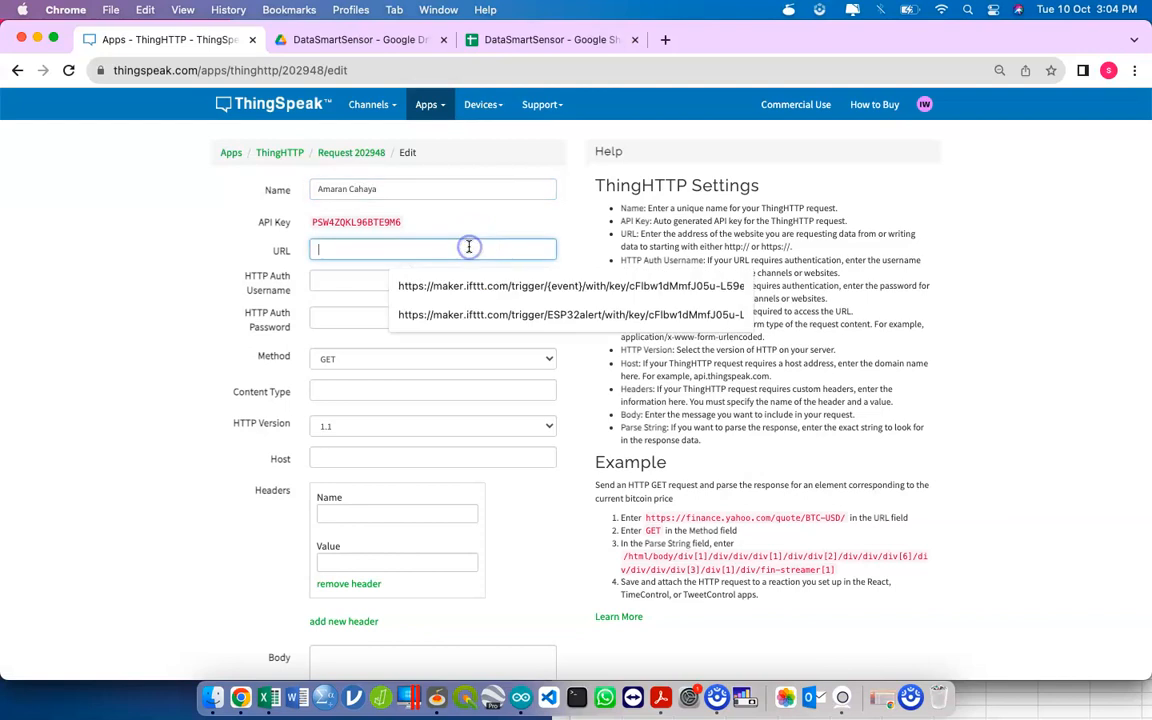
click(444, 257)
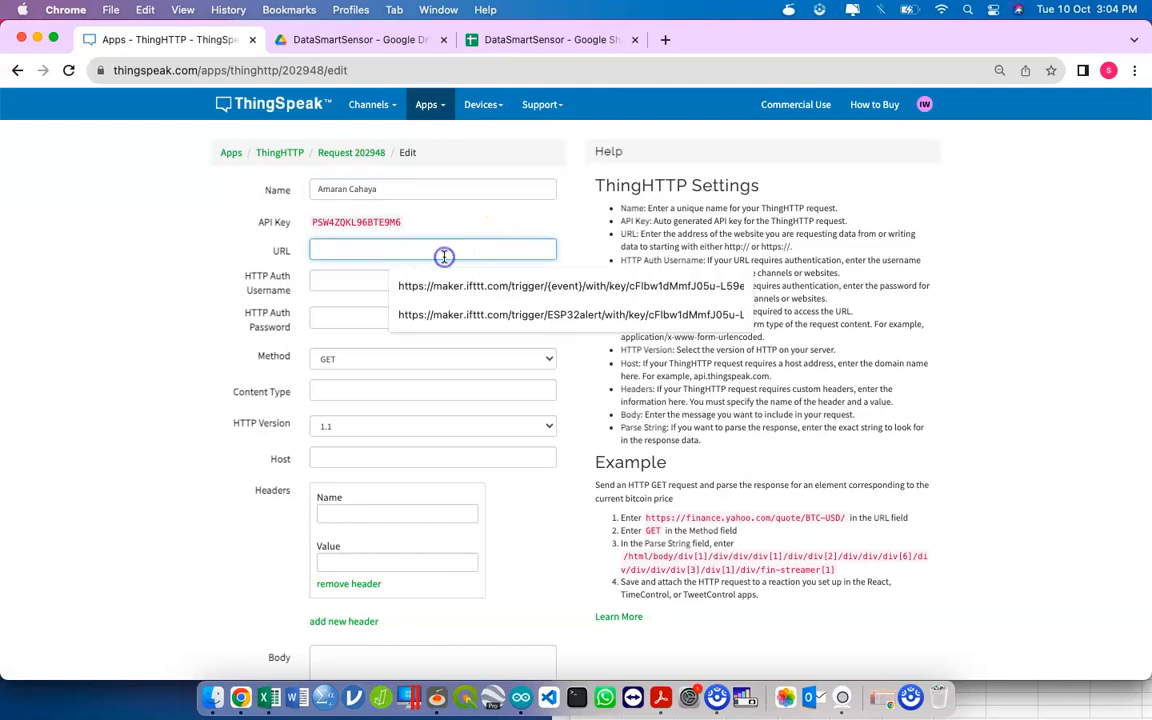
right_click(317, 249)
click(345, 363)
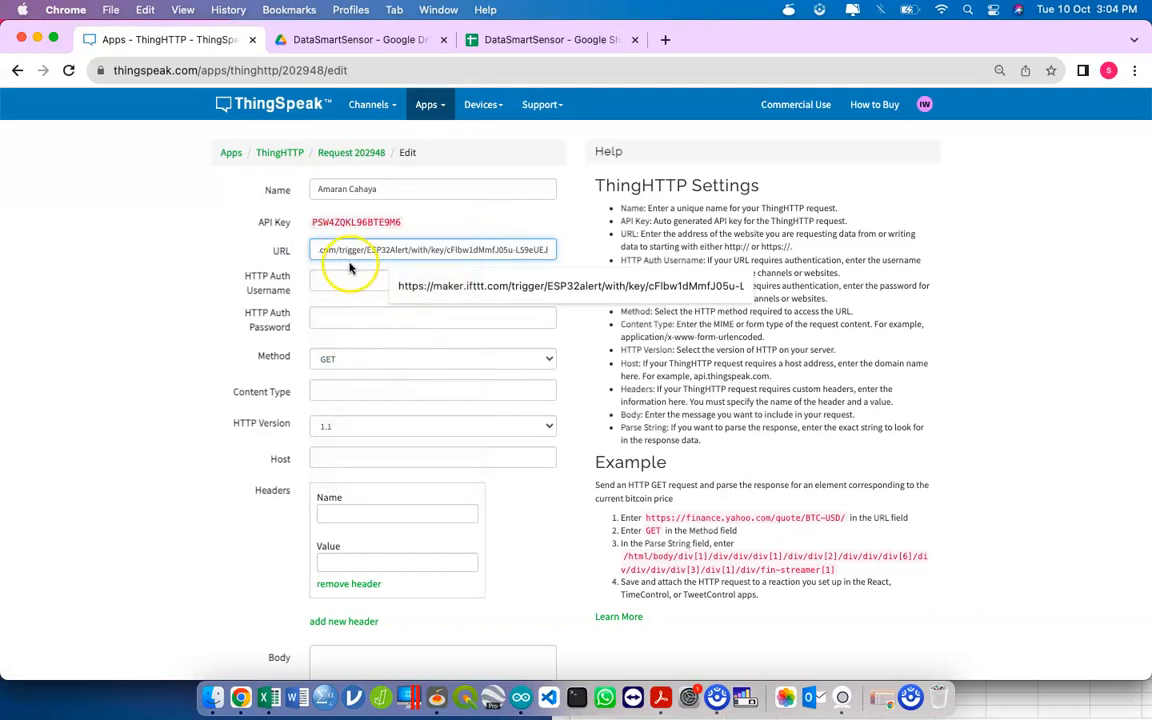
click(366, 252)
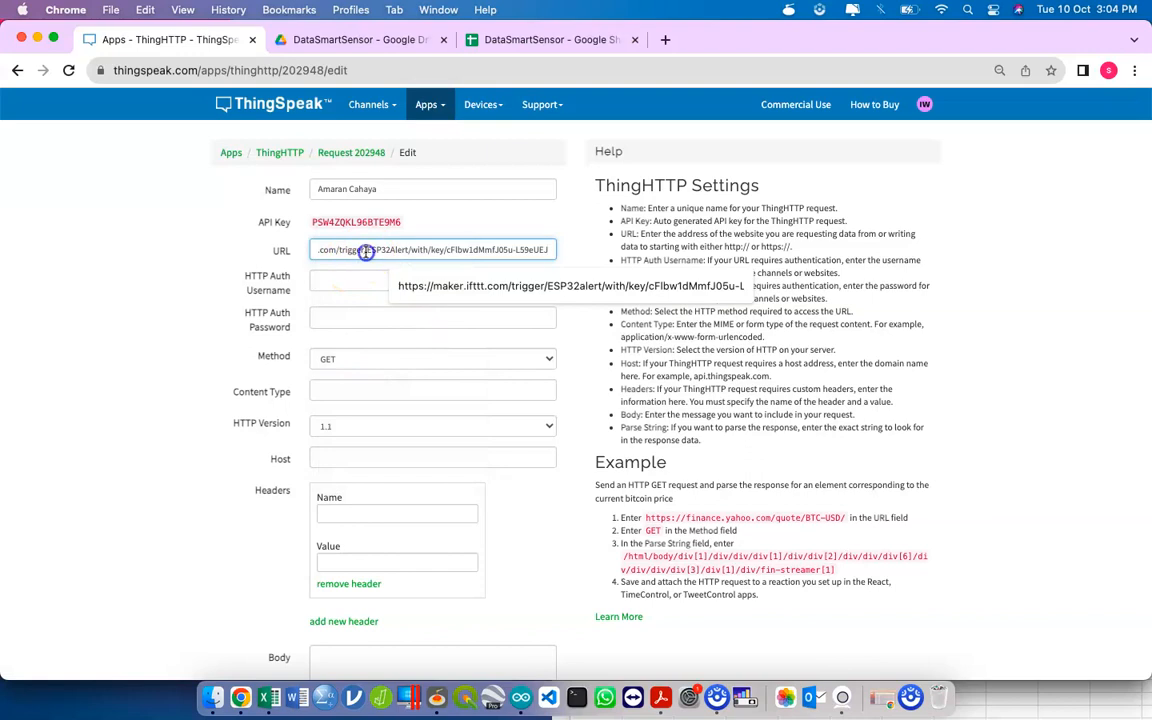
Step: Set the request method to POST and save the ThingHTTP
click(348, 358)
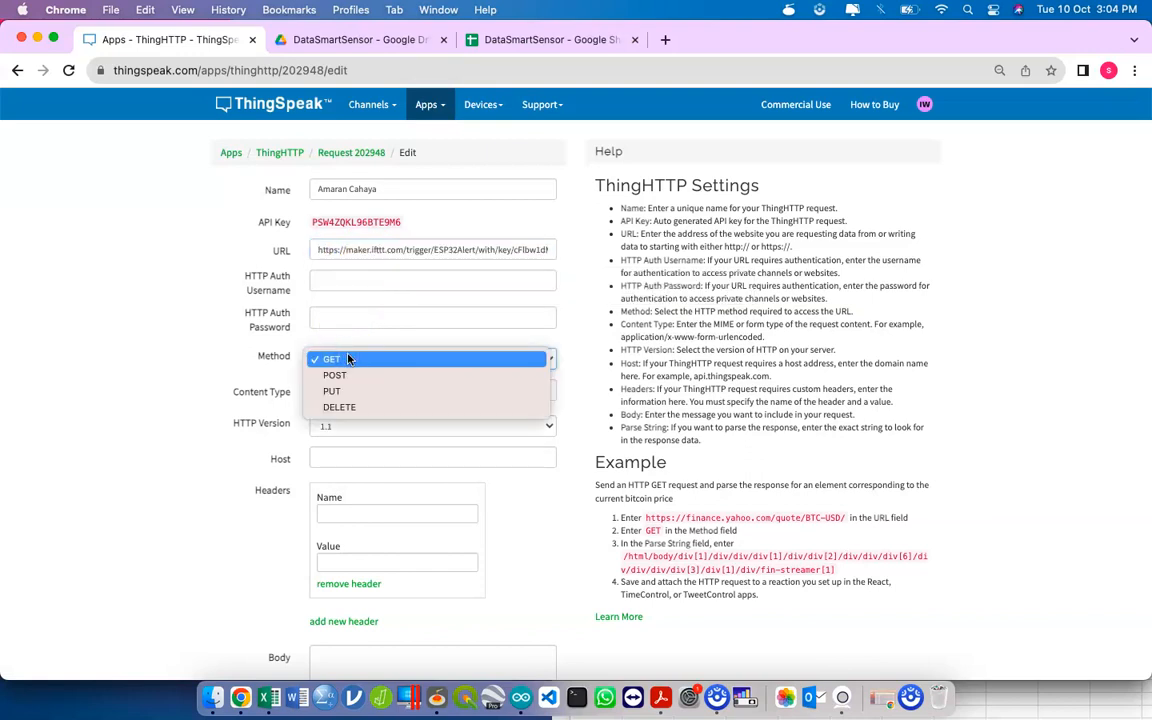
click(360, 378)
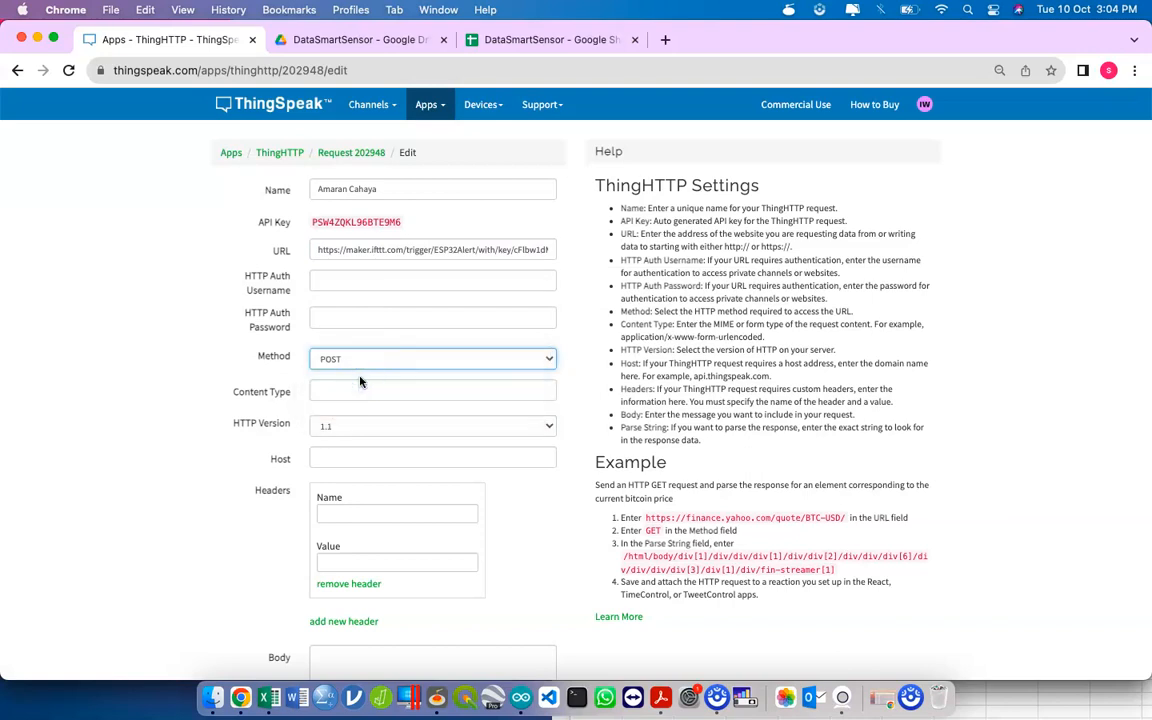
scroll(273, 508, down, 3)
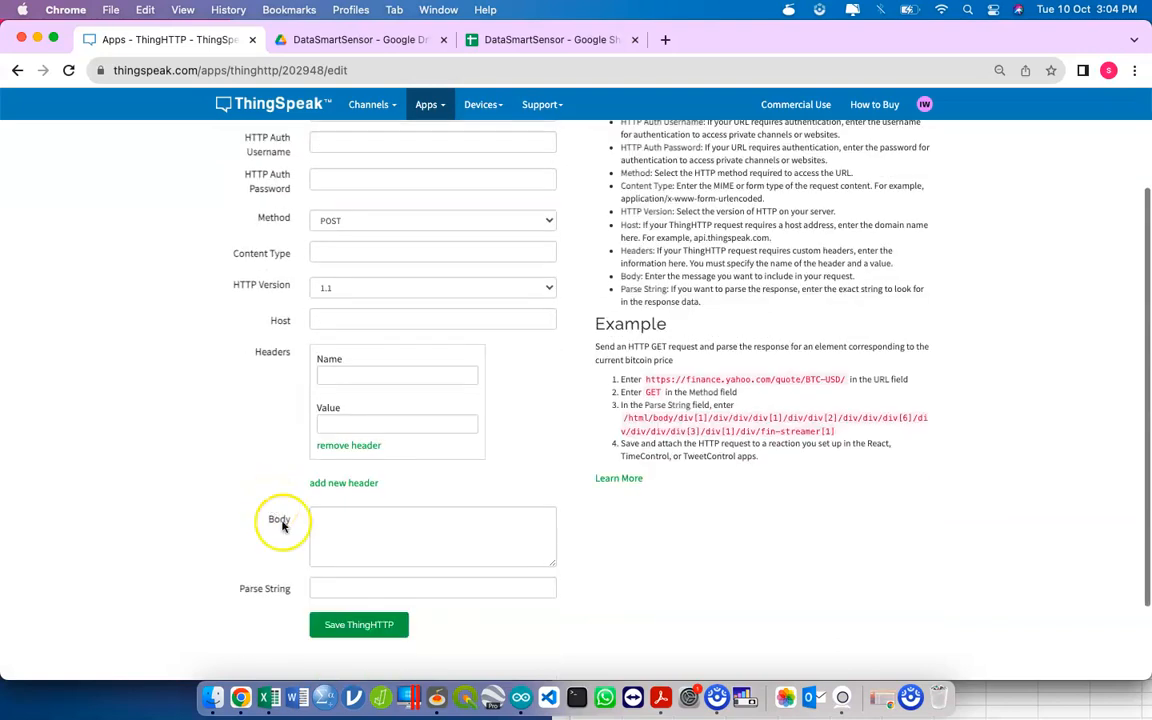
click(342, 628)
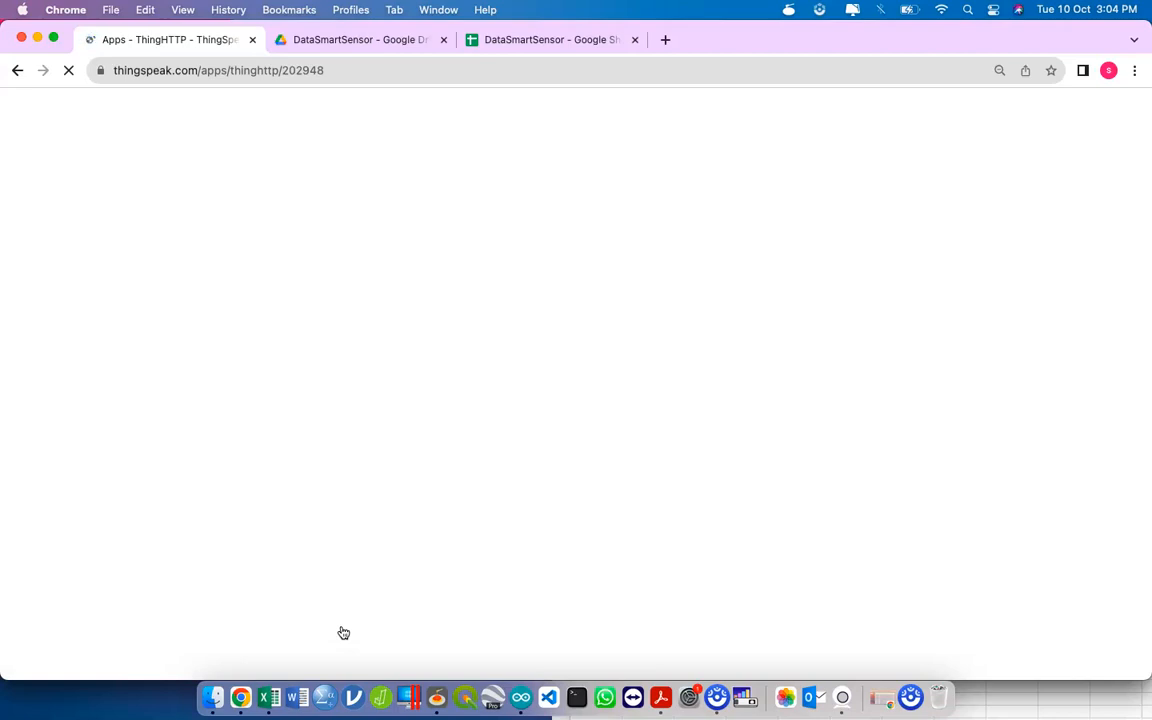
click(380, 373)
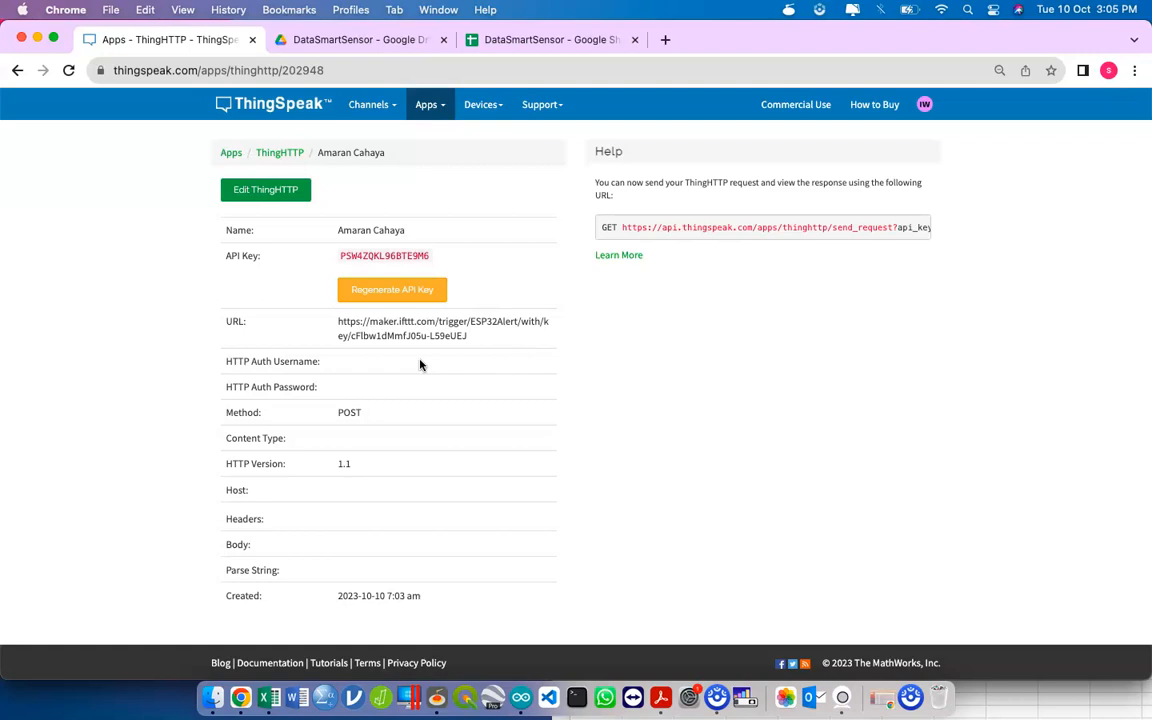
Step: Open the React app, create a new React and name it React Cahaya
click(425, 108)
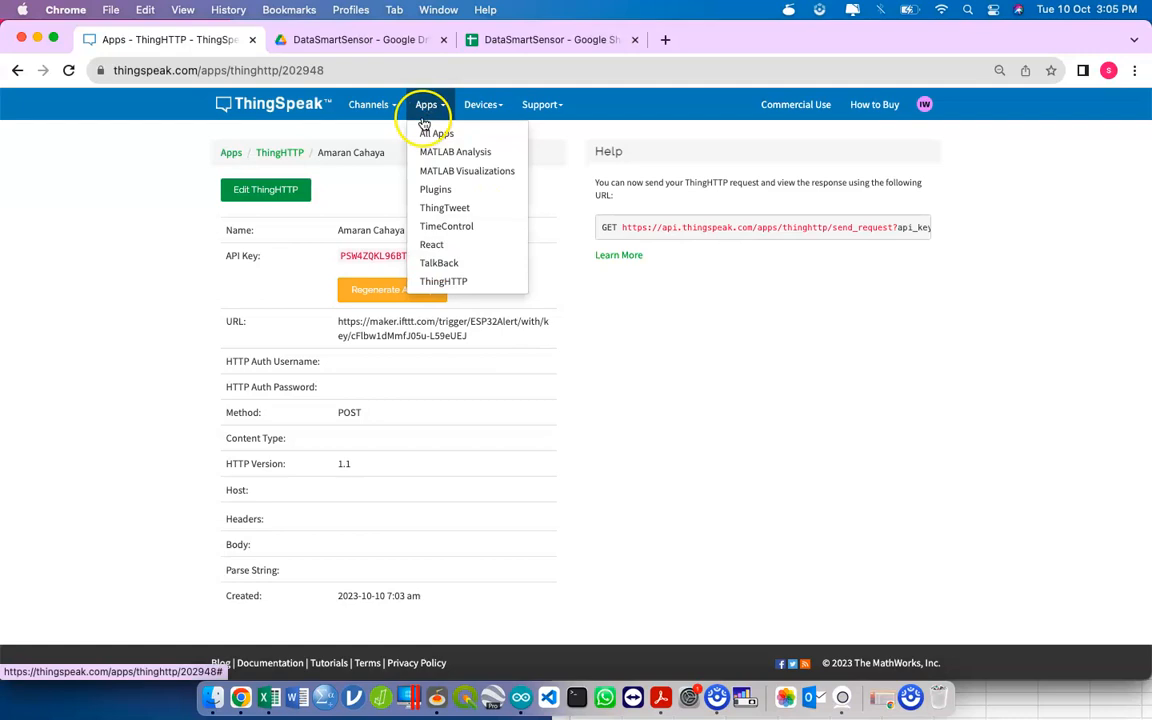
click(450, 244)
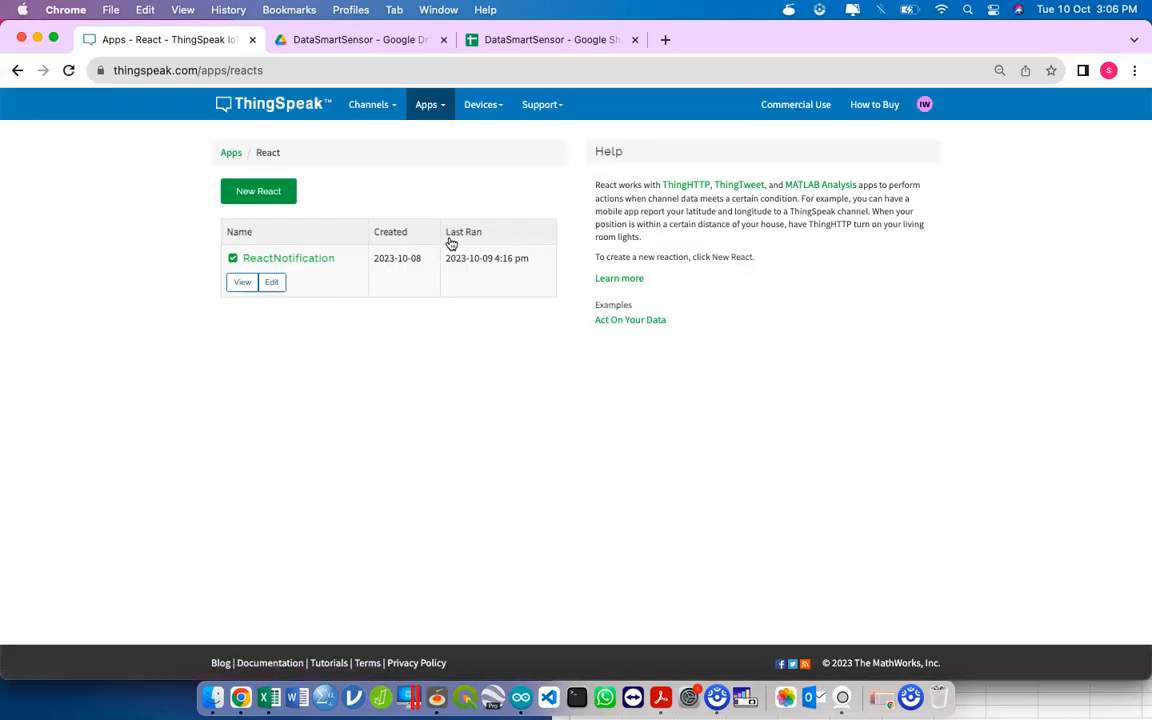
click(276, 198)
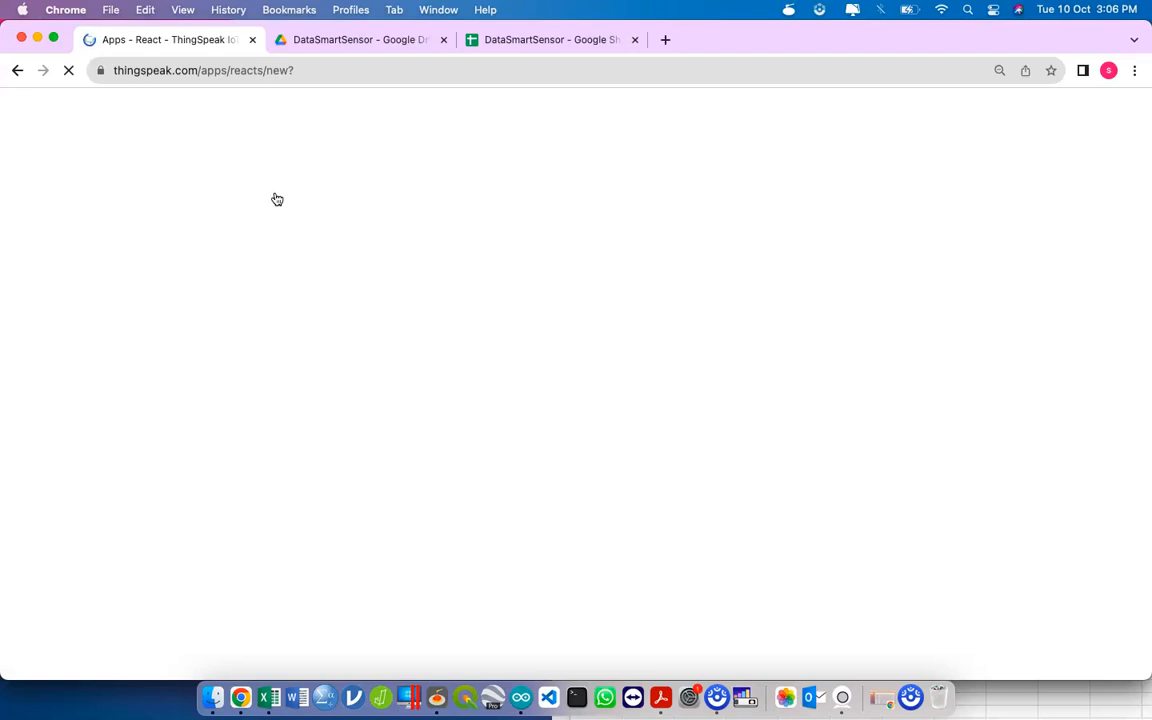
click(361, 193)
key(super+a)
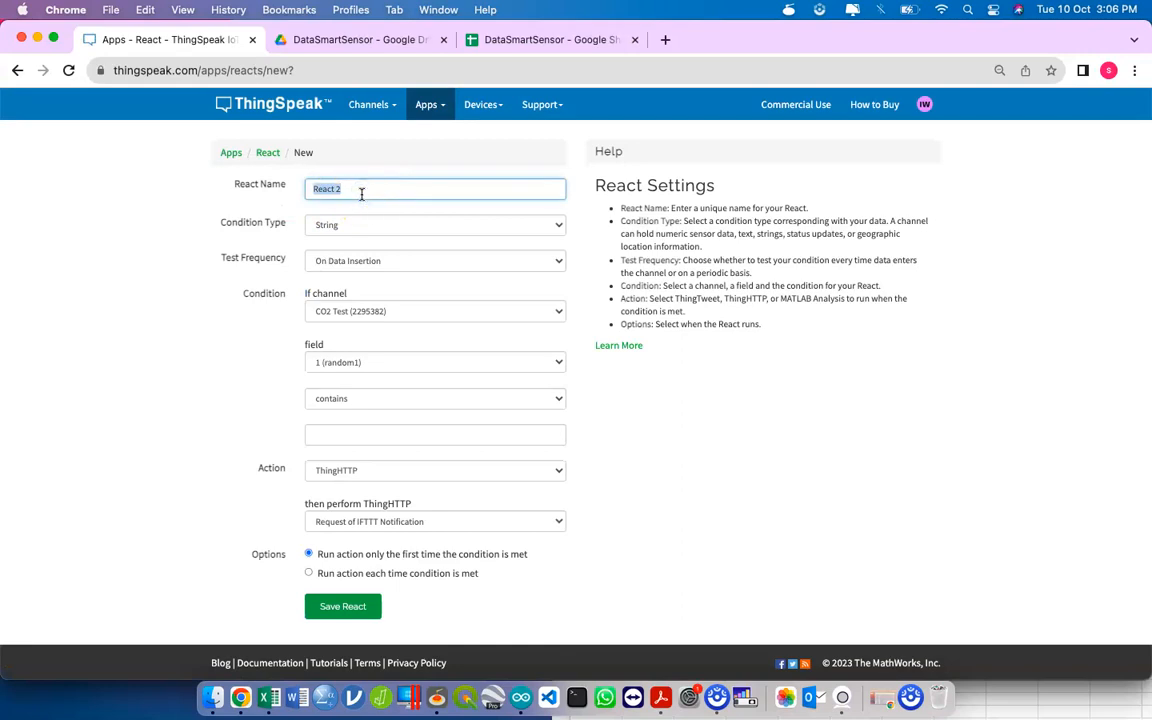
text(React)
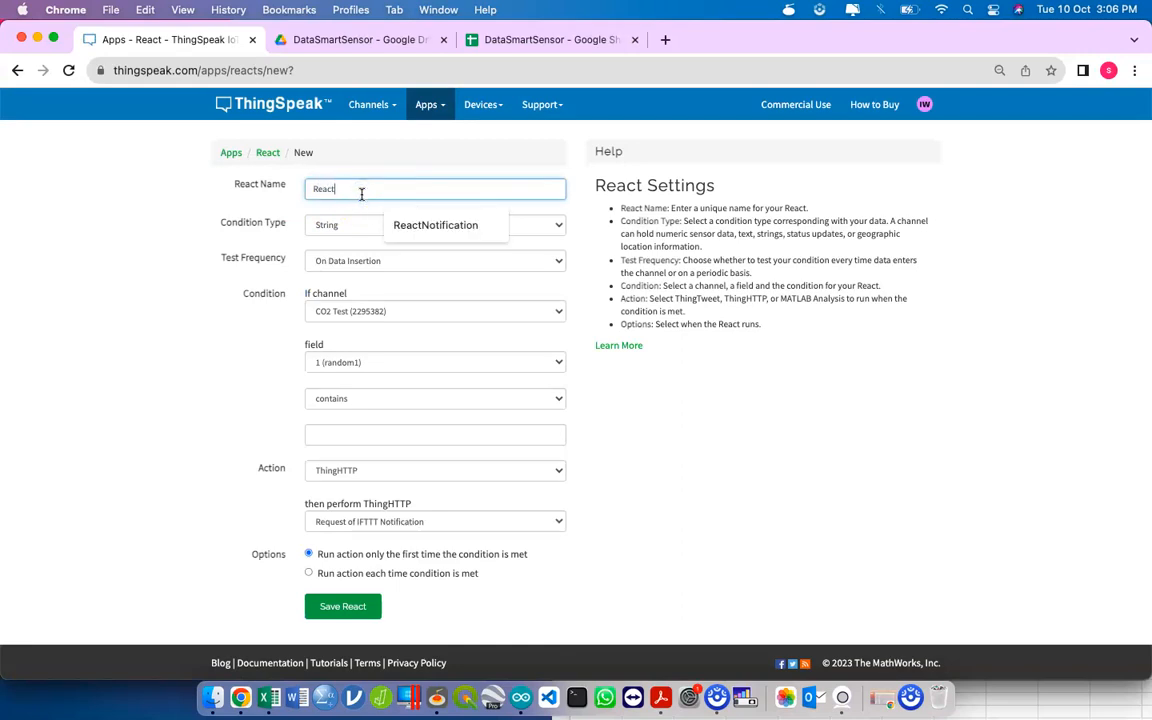
text( Cahaya)
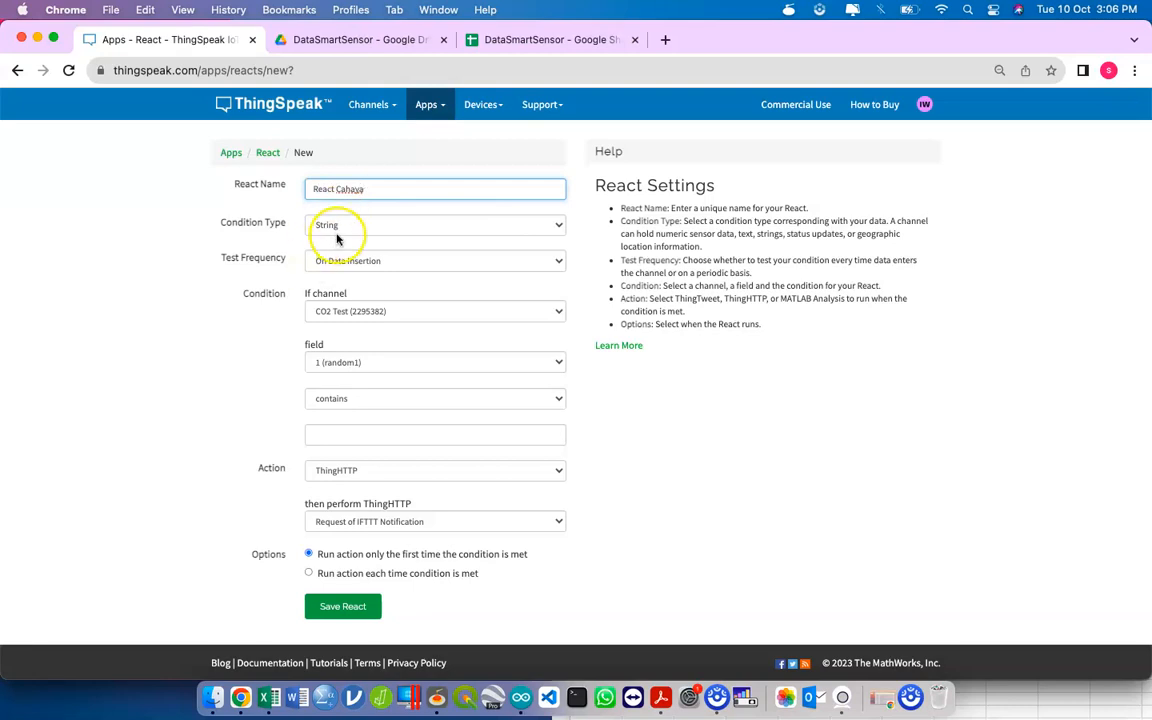
Step: Set the React's condition type to Numeric and its test frequency to On Data Insertion
scroll(336, 238, up, 5)
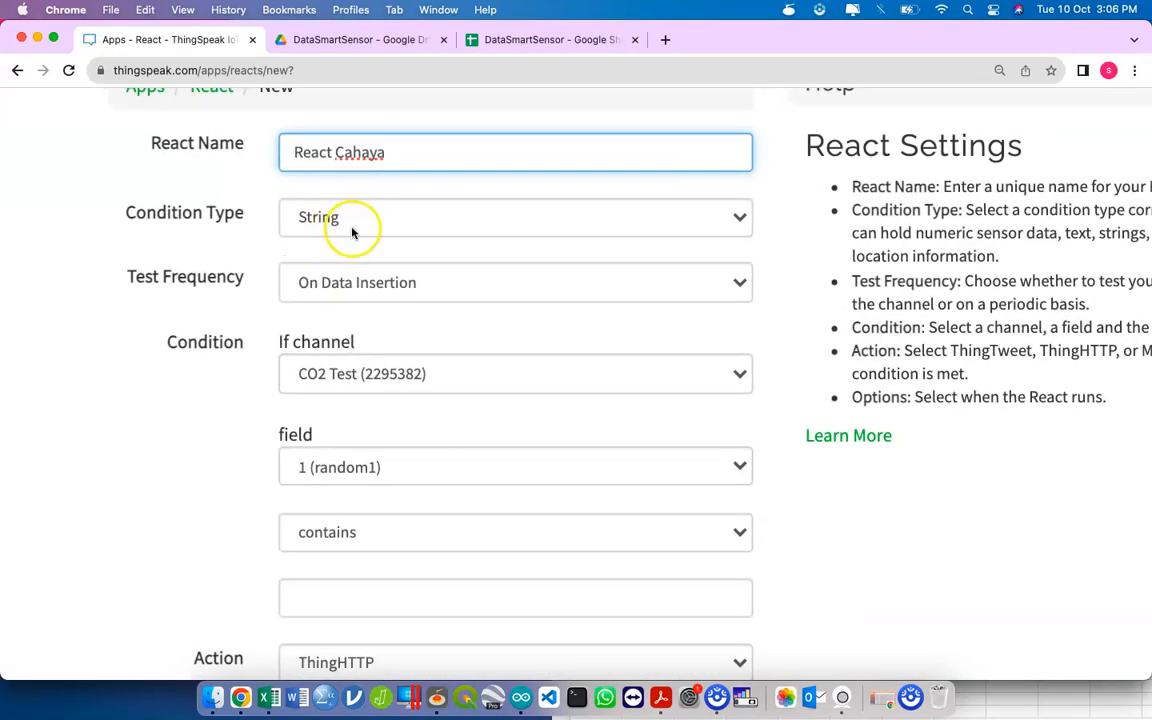
click(352, 228)
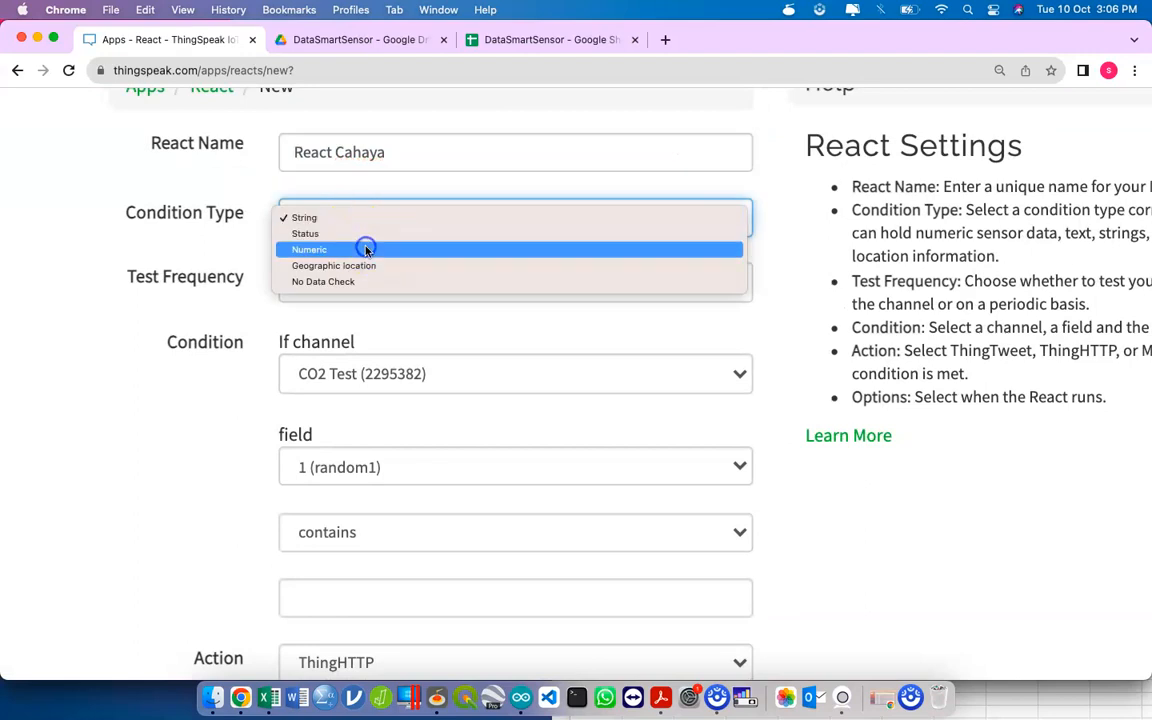
click(366, 250)
click(224, 255)
scroll(226, 259, up, 1)
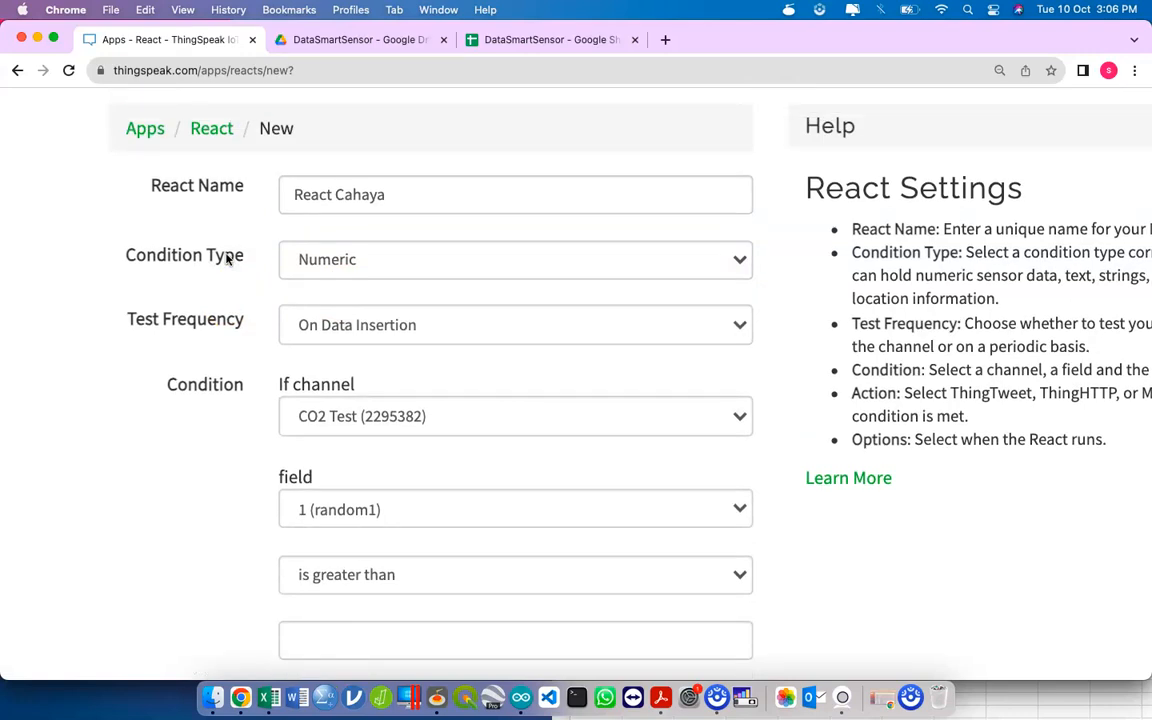
scroll(226, 259, down, 1)
click(343, 285)
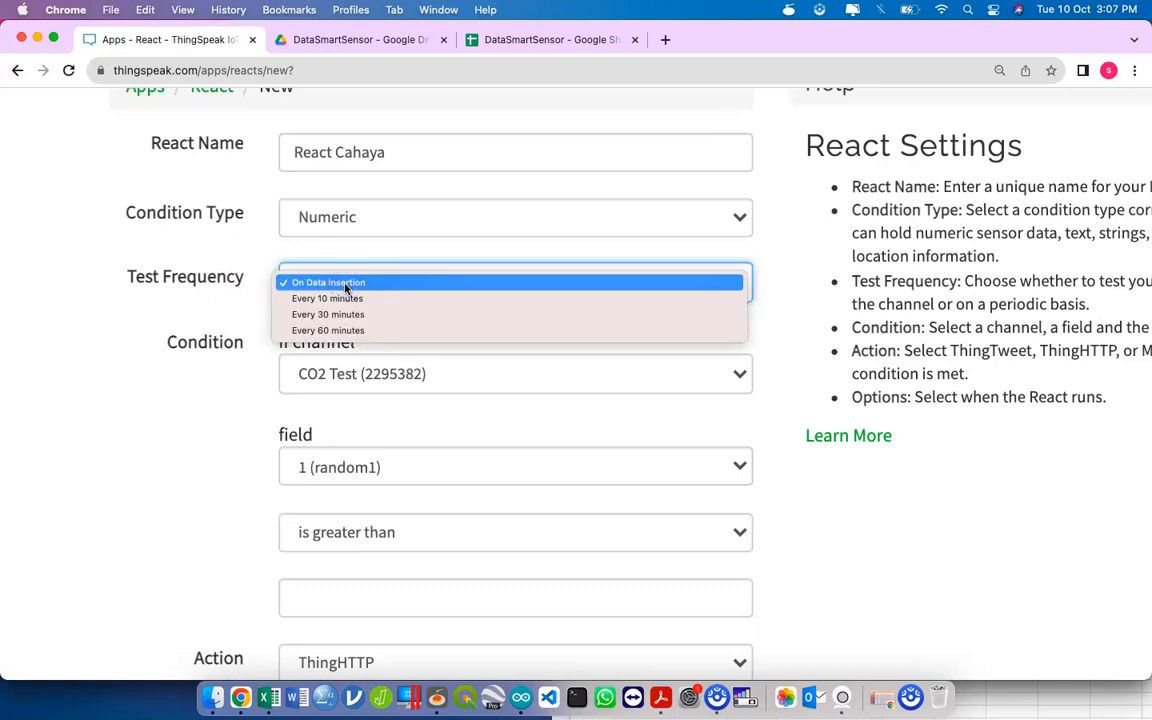
click(338, 284)
click(297, 285)
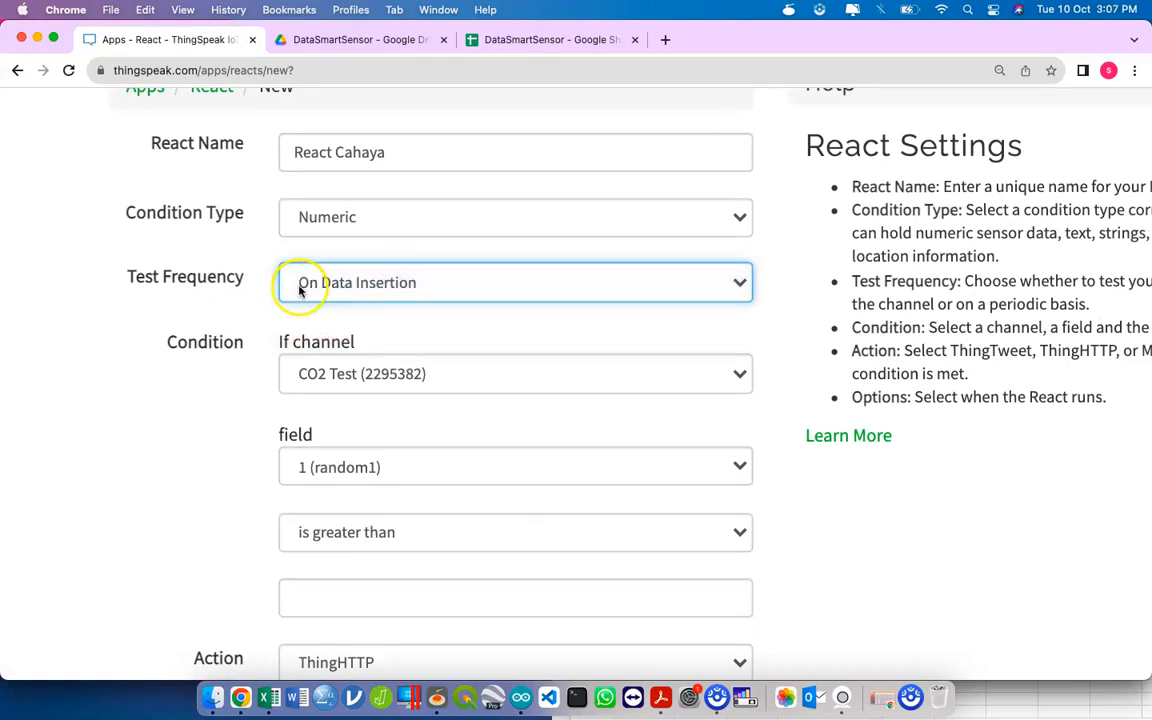
click(206, 327)
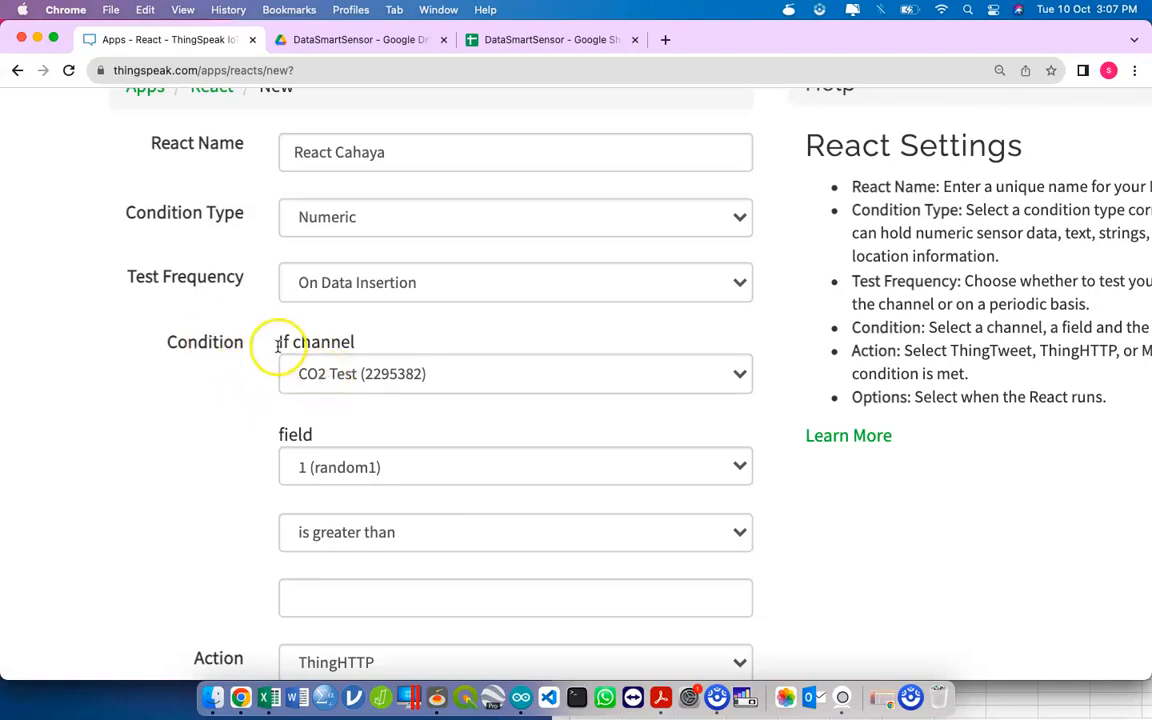
Step: Set the condition's channel to Smart Gases and Physical Monitoring System with field 1 (Light)
click(306, 365)
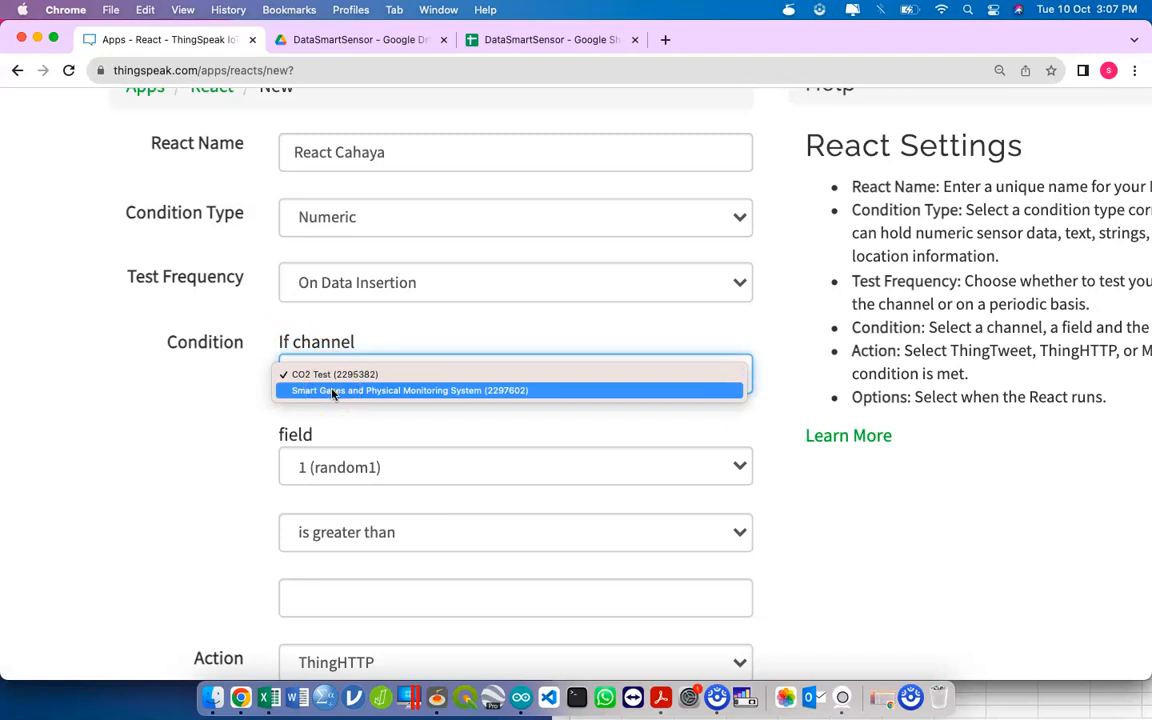
click(333, 391)
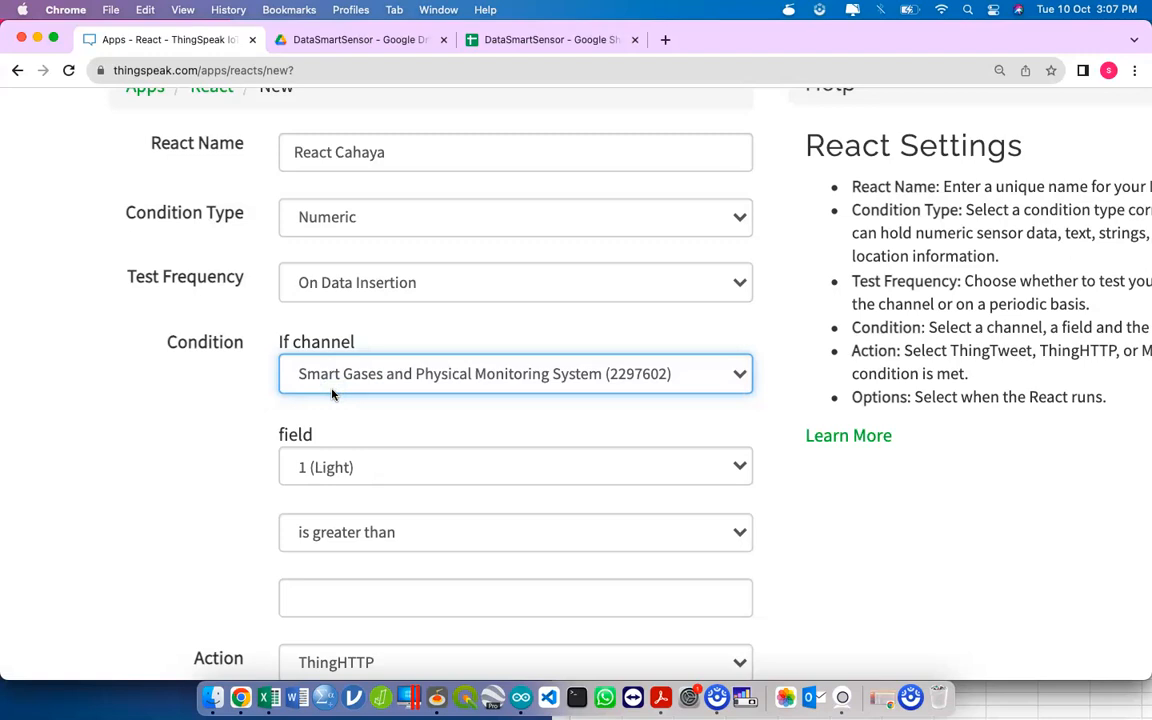
click(372, 468)
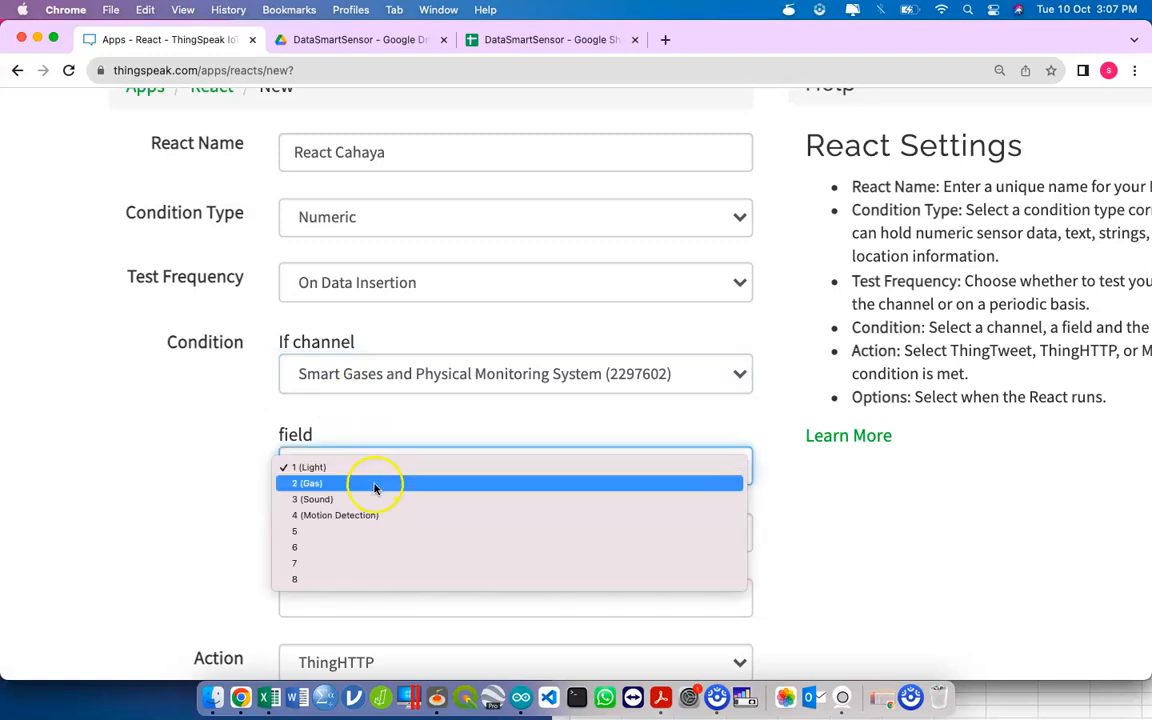
click(403, 430)
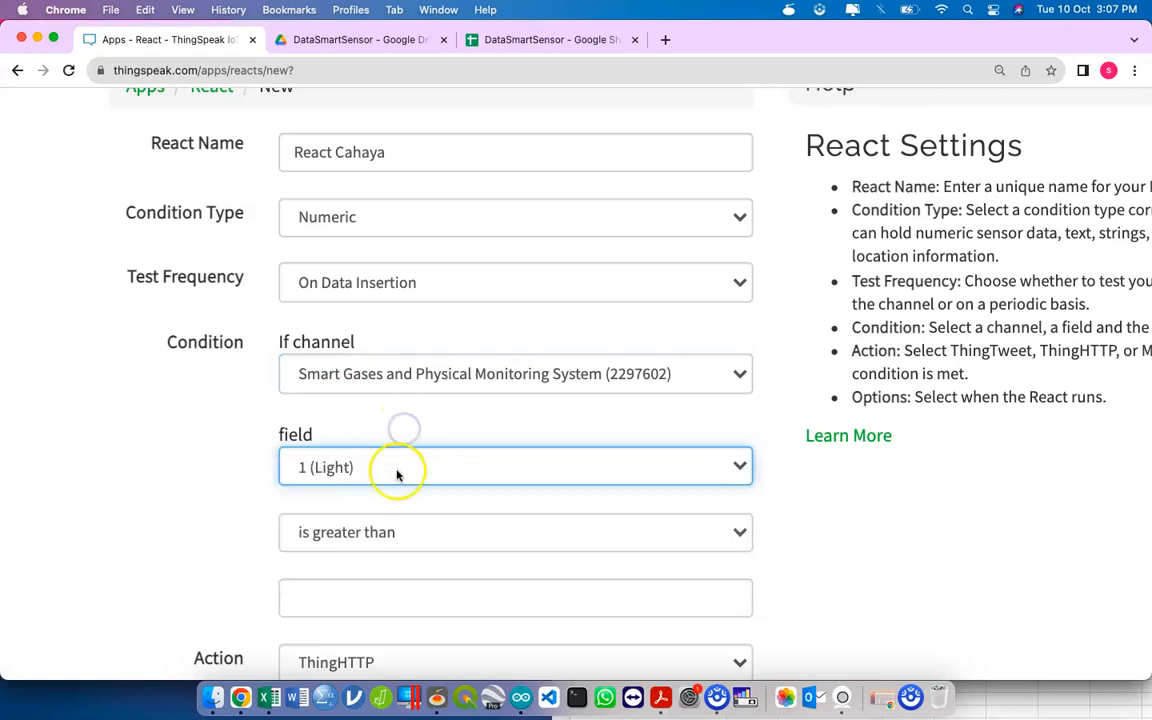
click(162, 507)
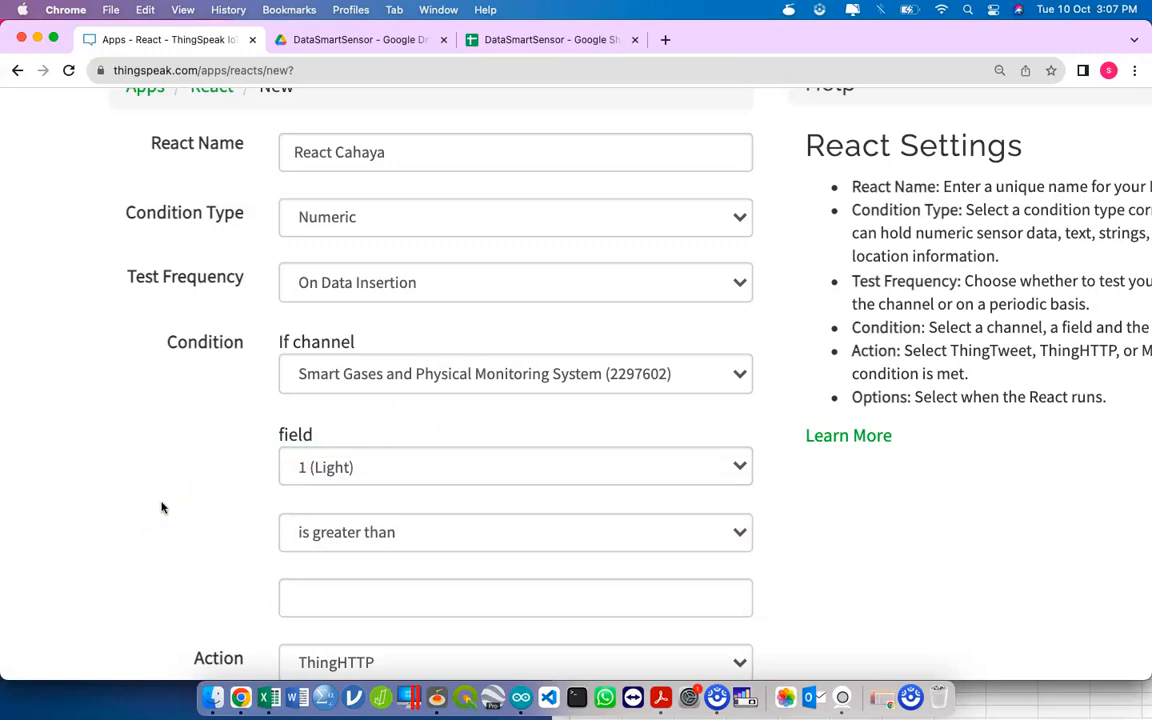
Step: Make the condition apply when the Light field is less than 10
scroll(162, 507, down, 3)
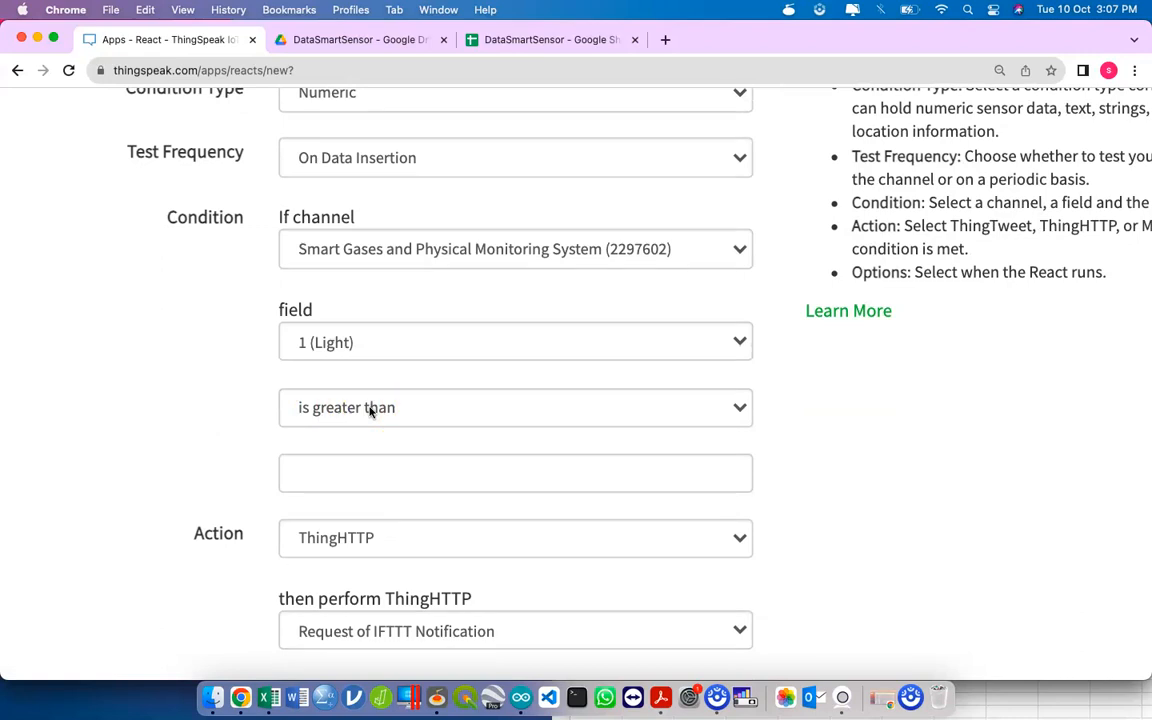
click(369, 410)
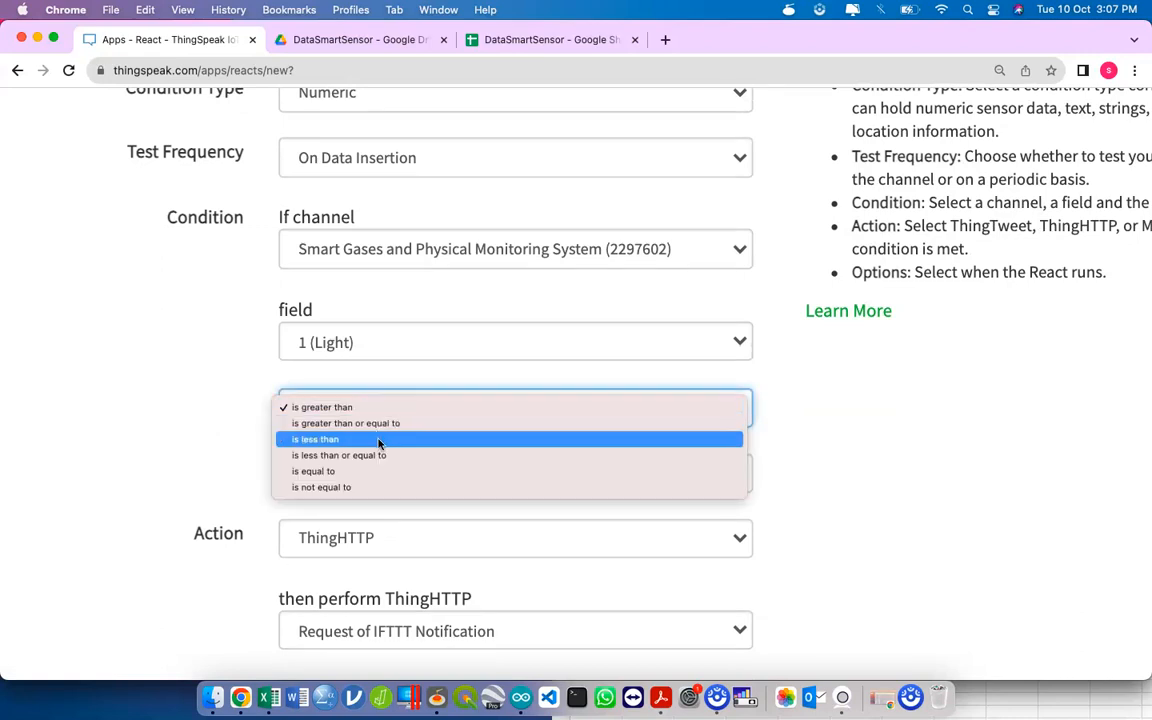
click(378, 440)
click(378, 476)
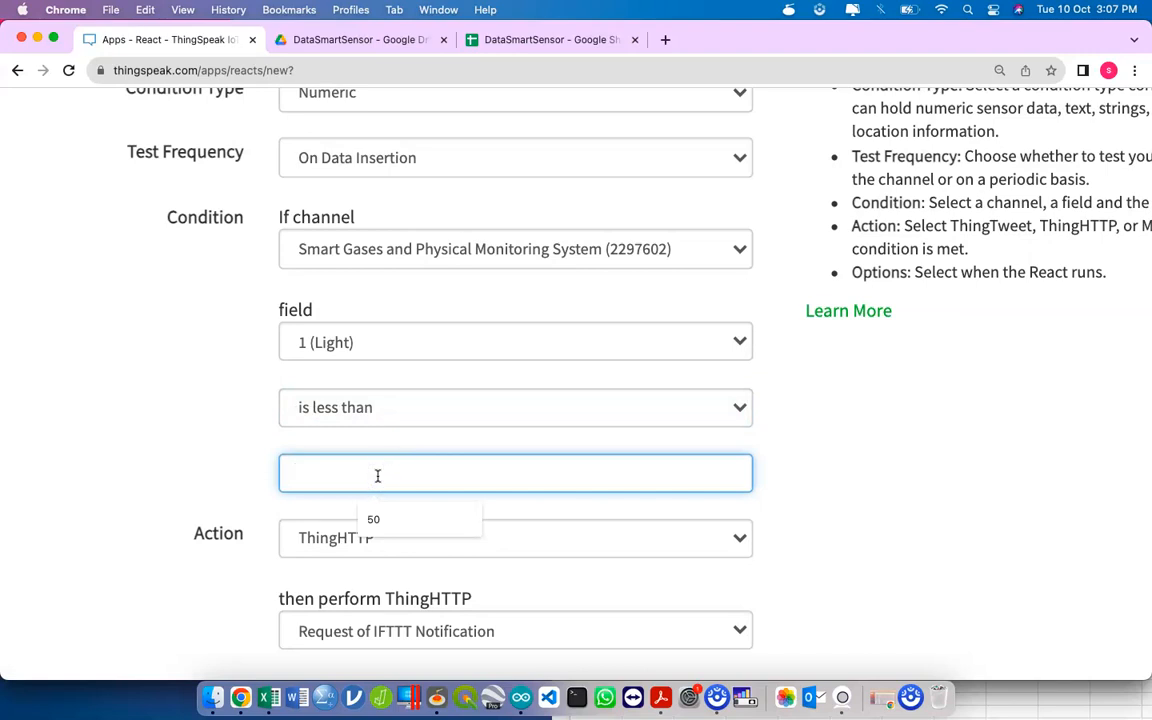
text(1)
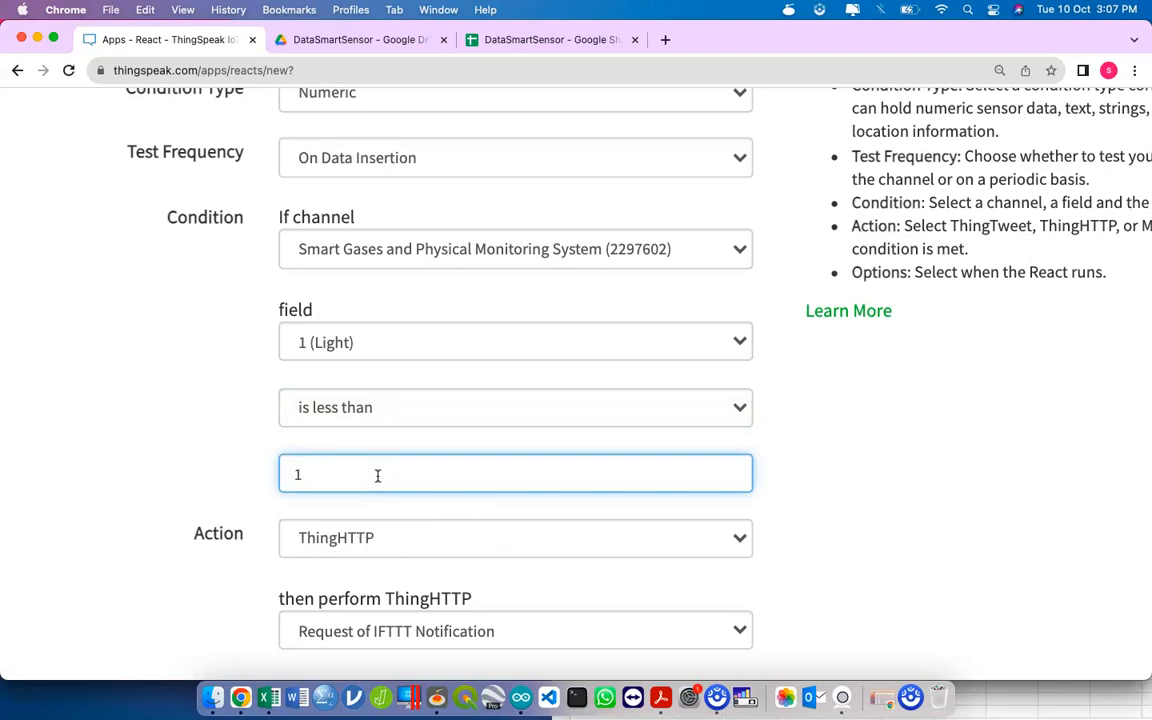
text(0)
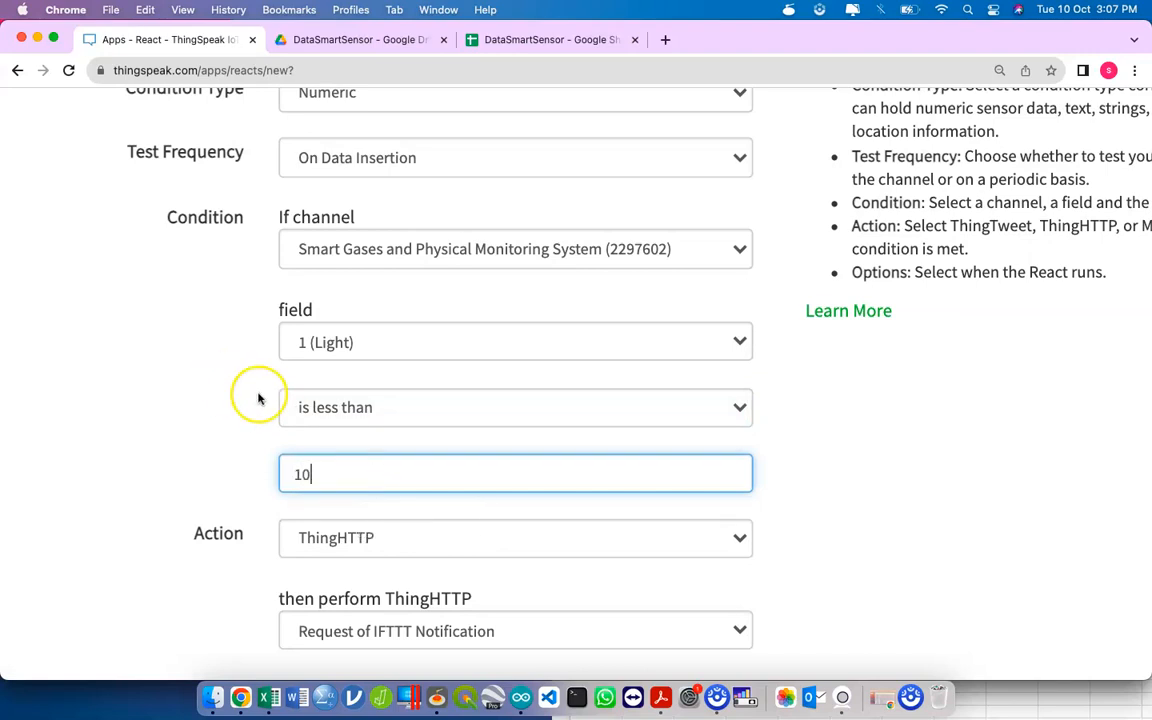
click(875, 480)
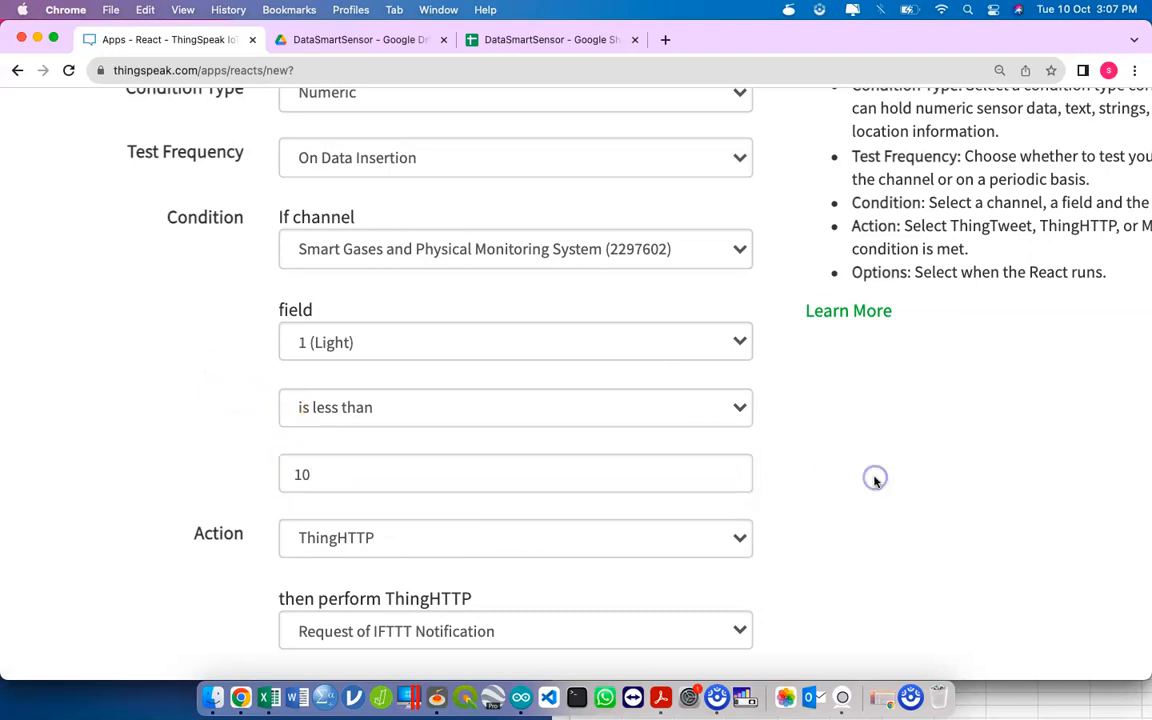
Step: Have the React perform the Amaran Cahaya ThingHTTP each time the condition is met, and save it
scroll(303, 525, down, 1)
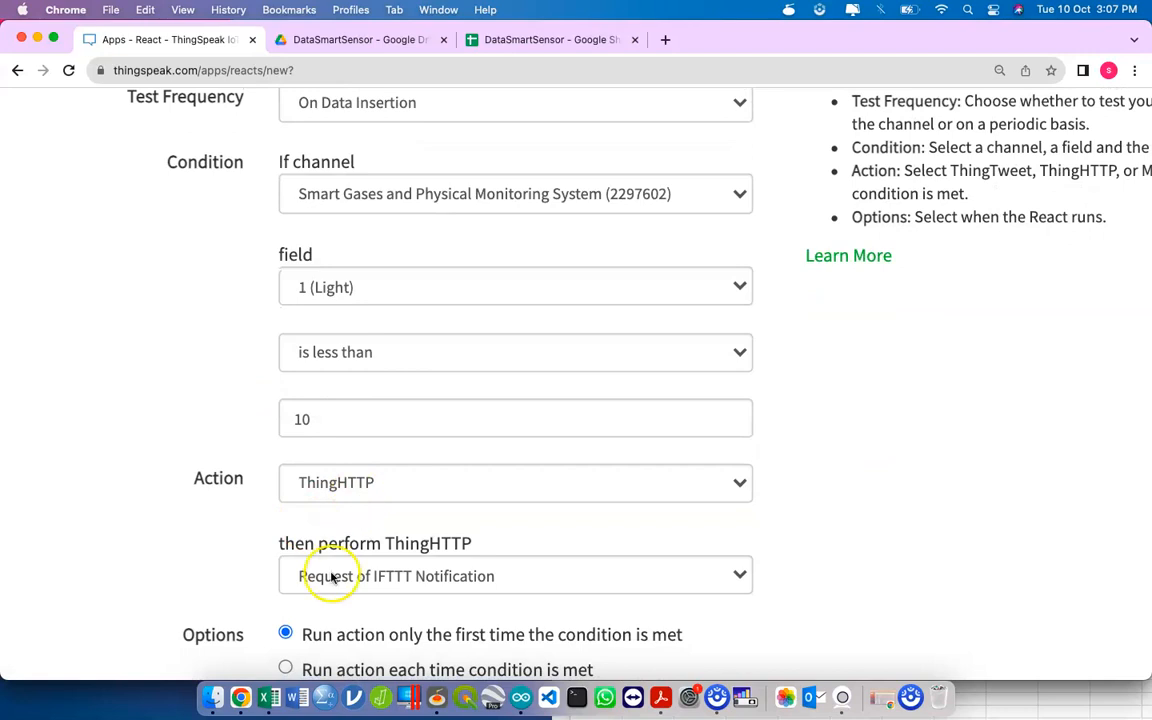
scroll(329, 572, down, 3)
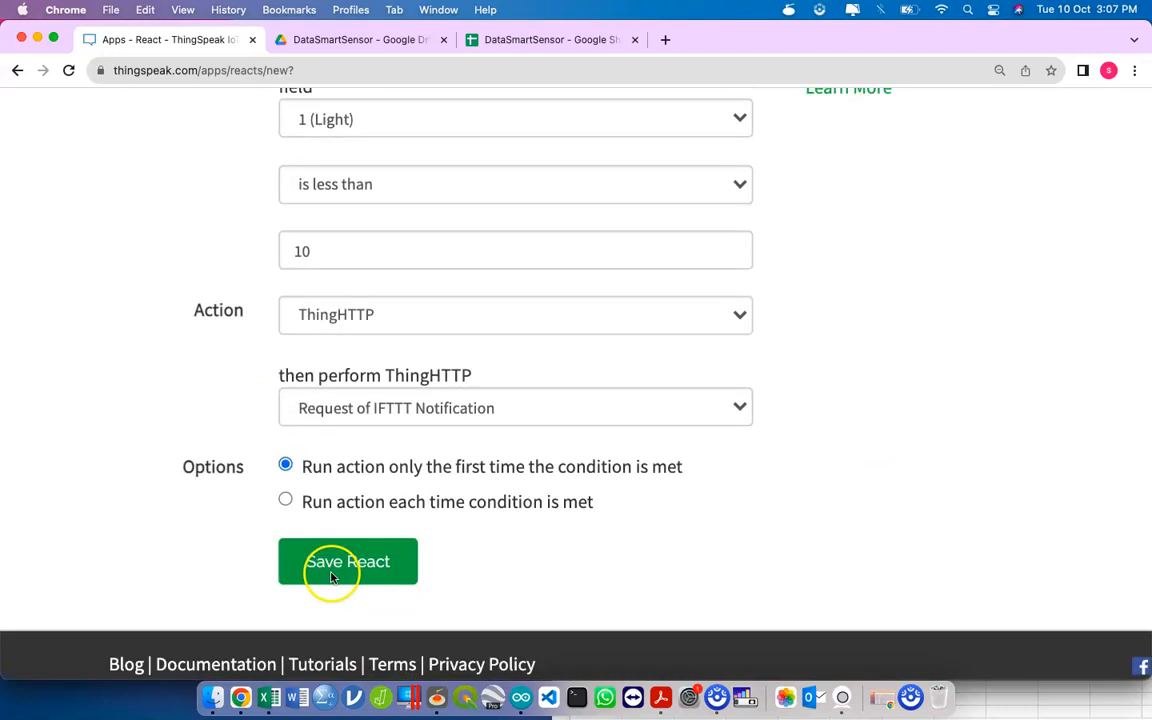
click(340, 408)
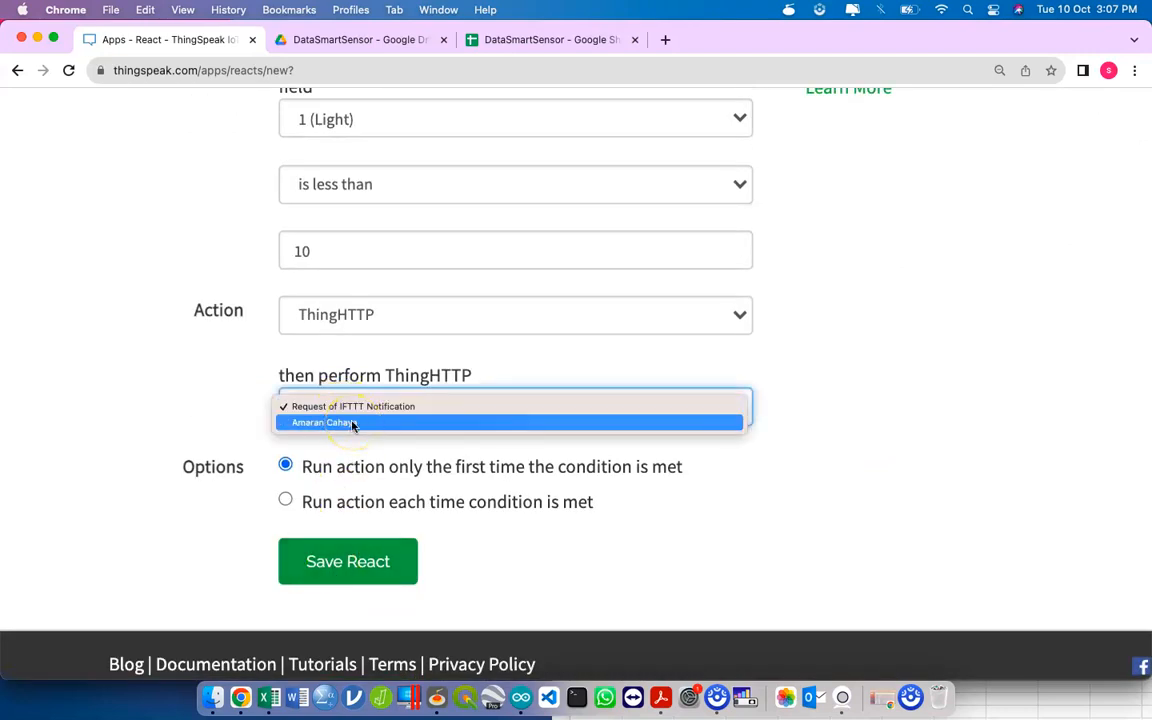
click(352, 423)
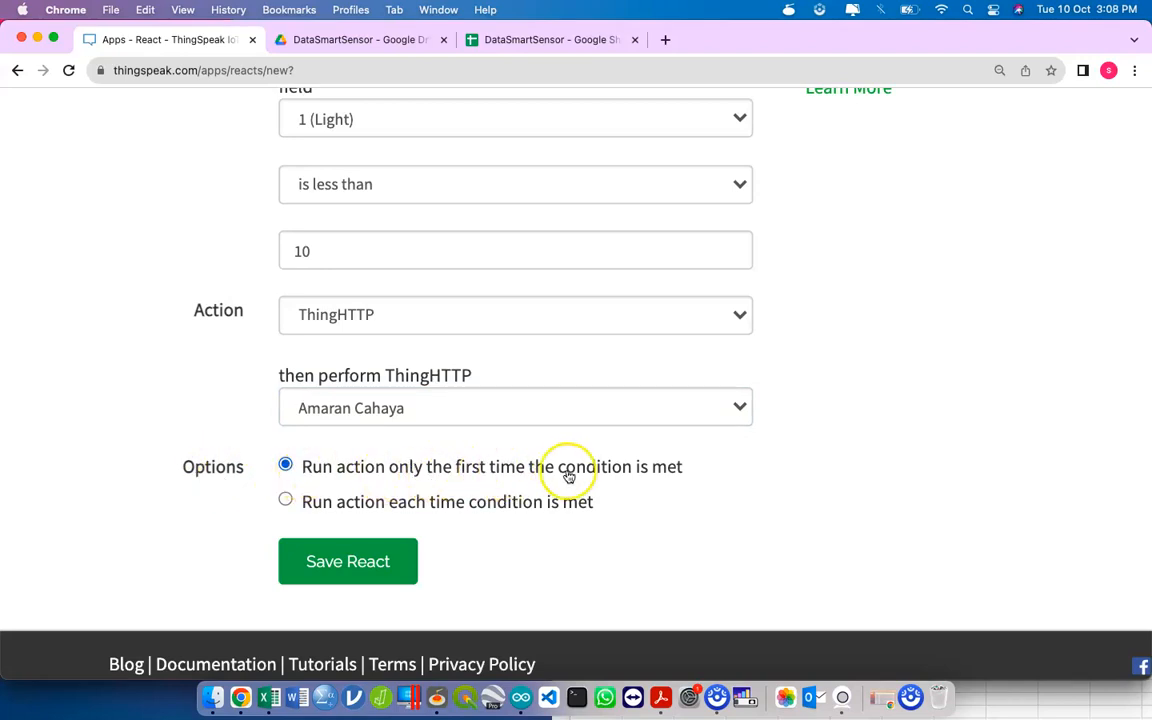
click(417, 512)
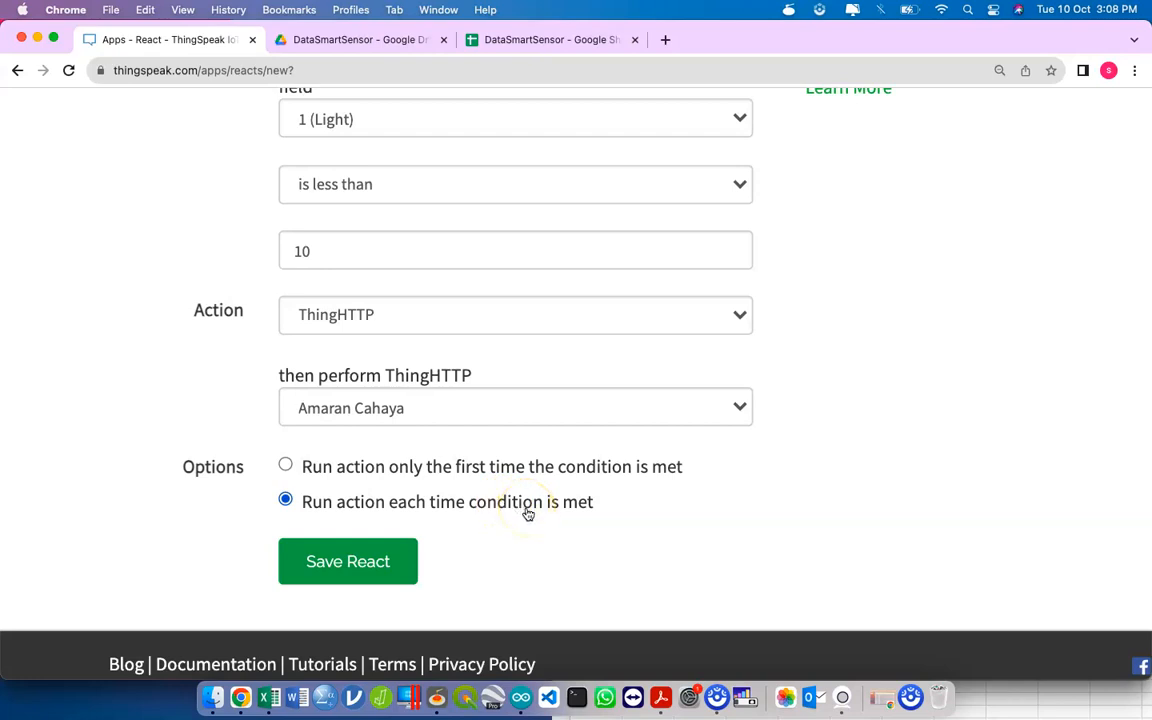
click(388, 557)
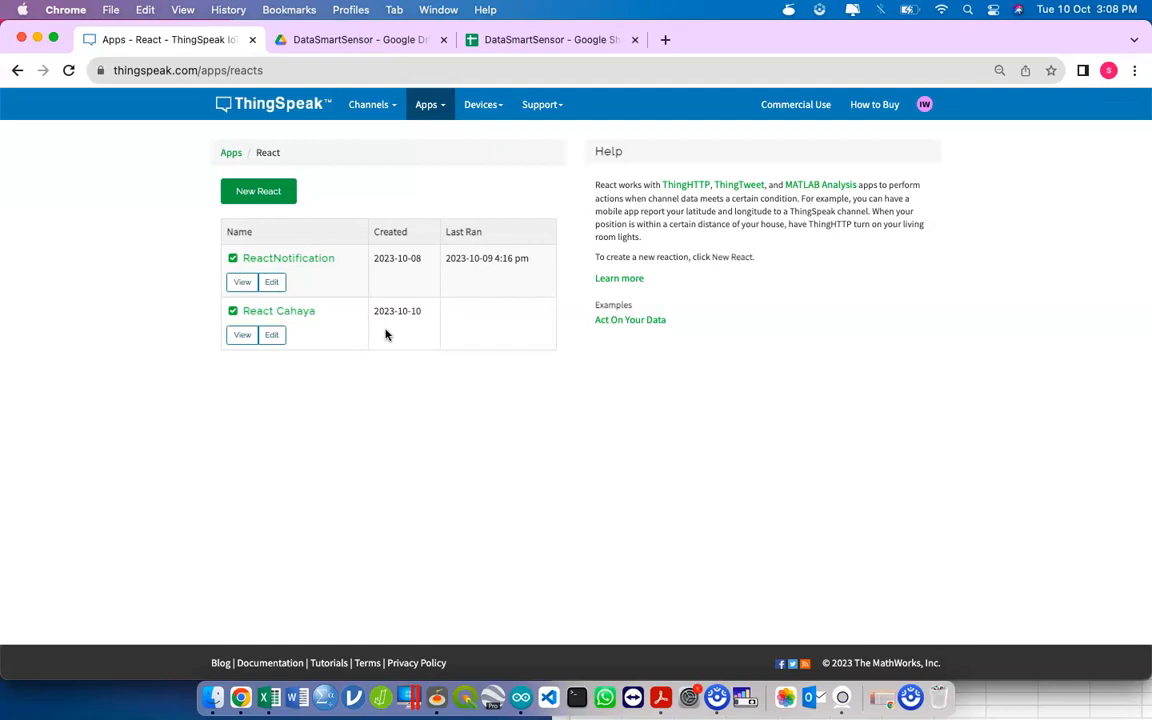
Step: Open the Smart Gases and Physical Monitoring System channel and examine the latest readings on its Light chart
click(273, 283)
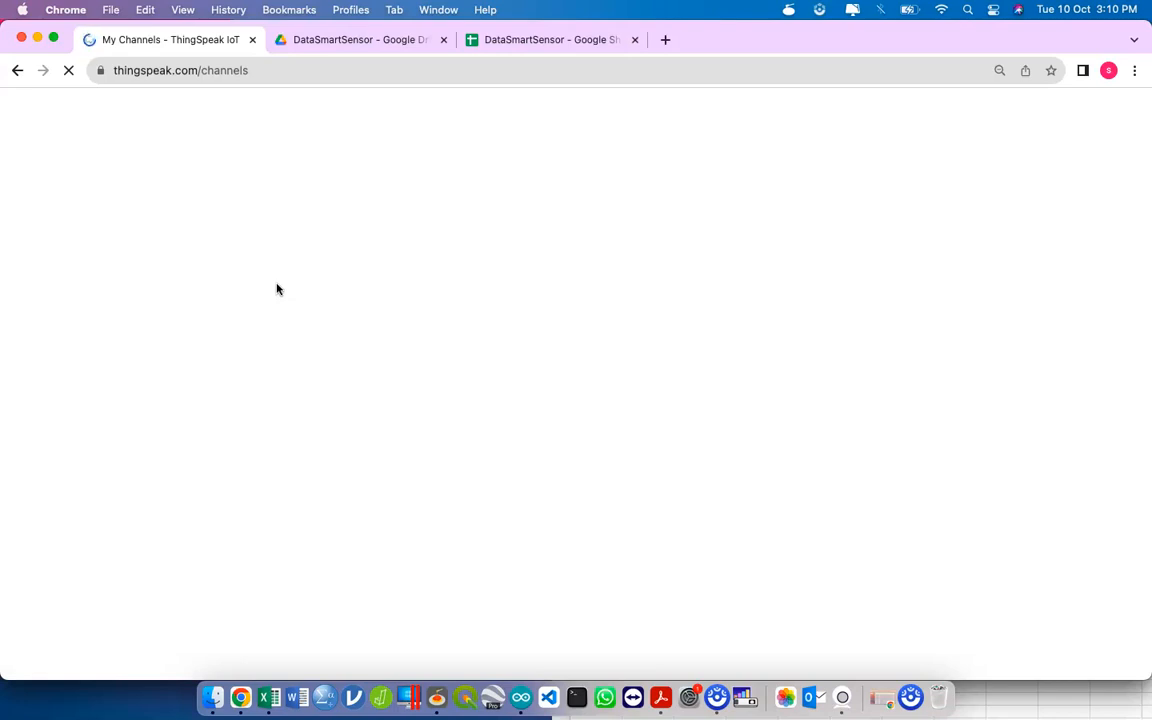
click(286, 311)
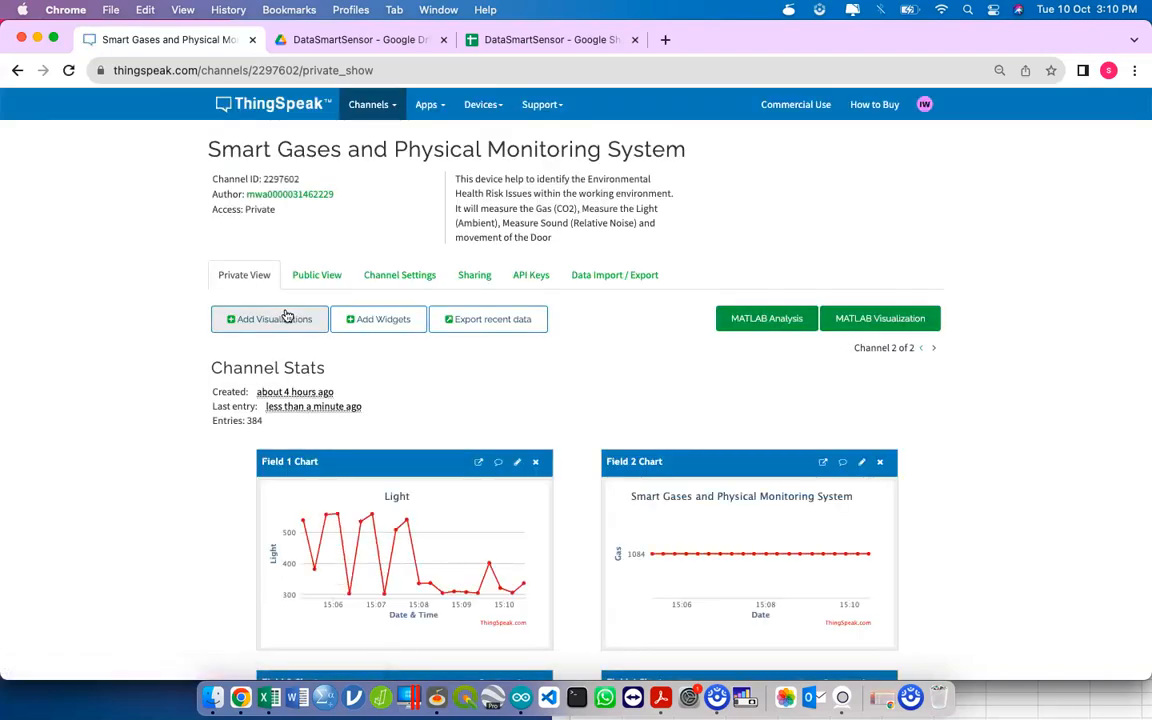
mouse_move(522, 585)
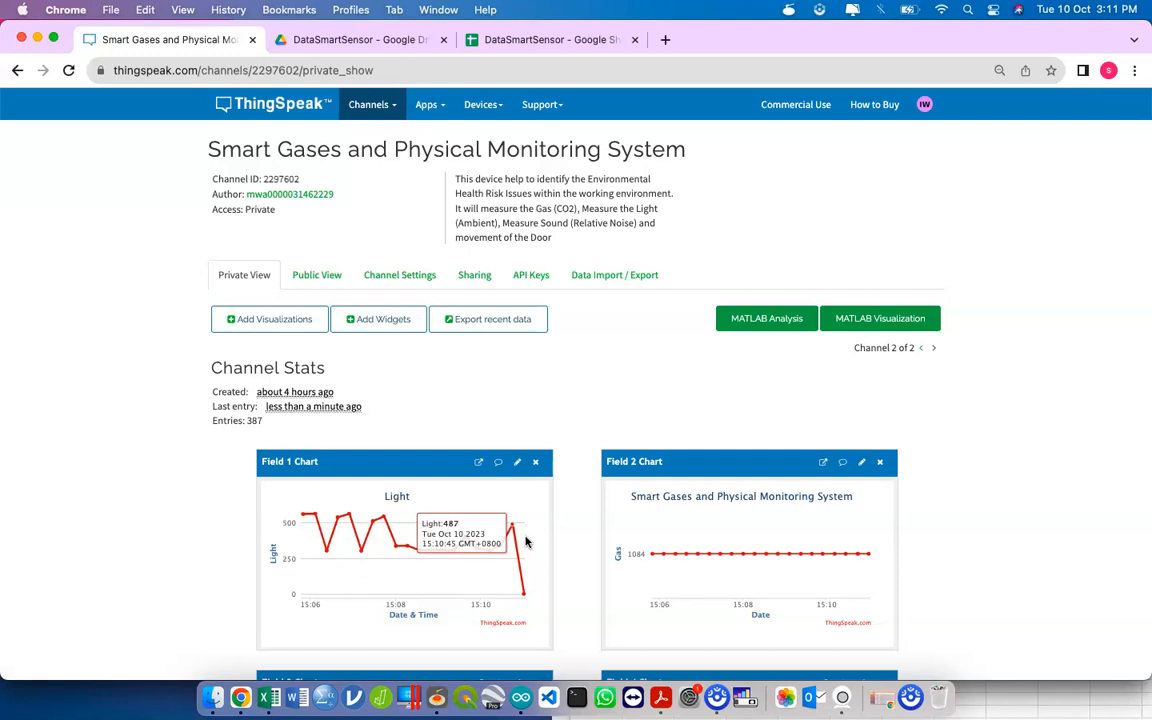
click(527, 602)
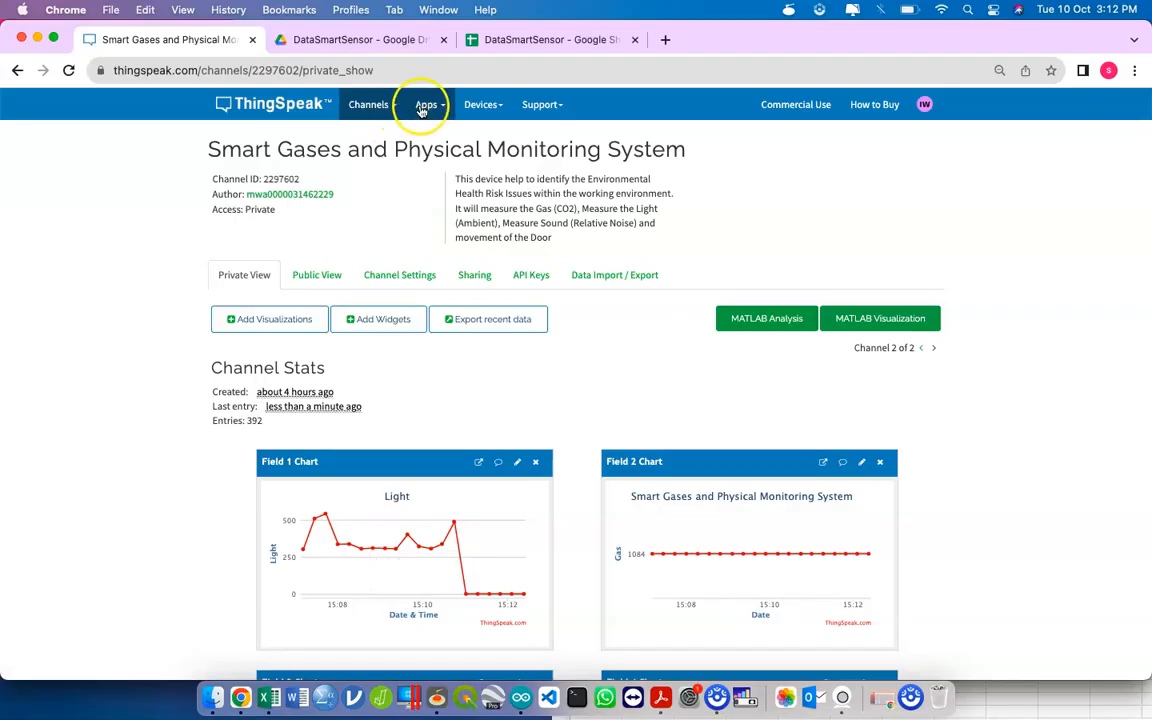
Step: Return to the list of Reacts in the React app
click(424, 107)
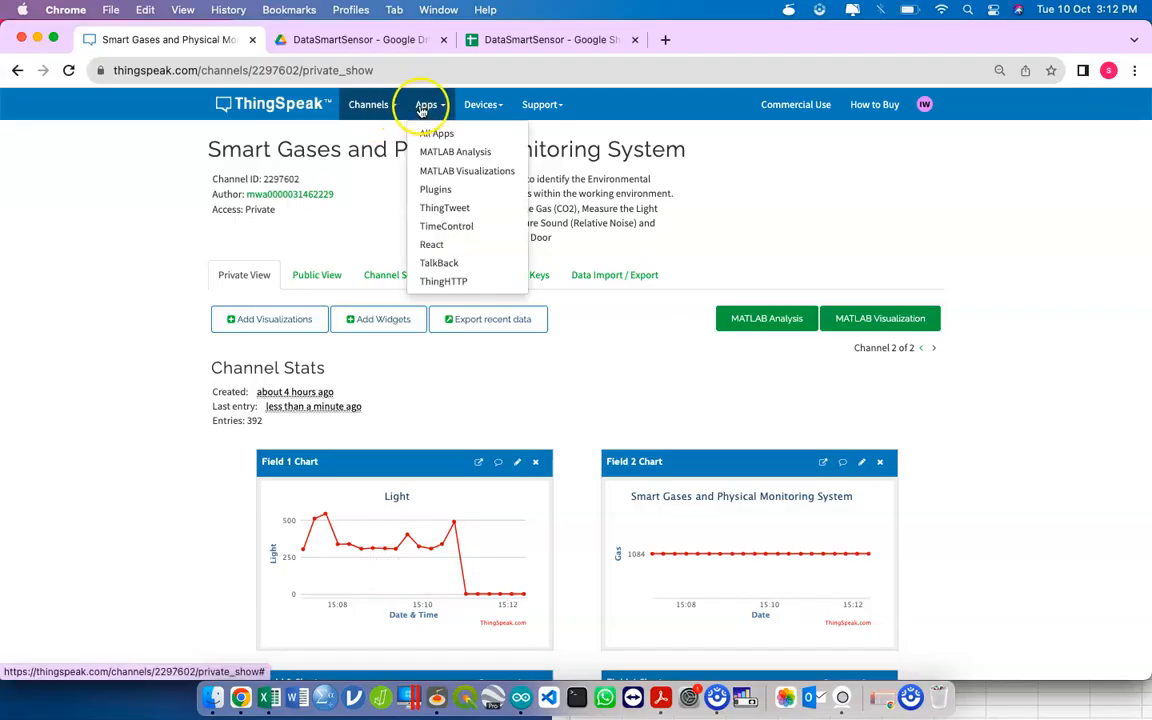
click(445, 244)
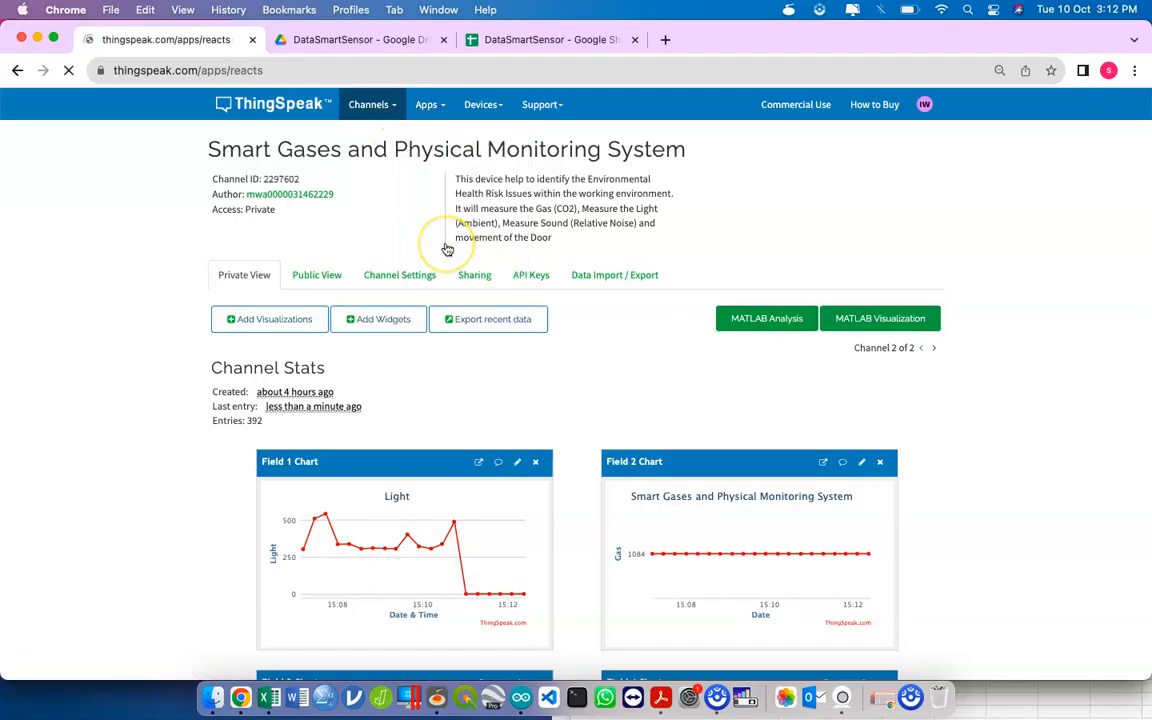